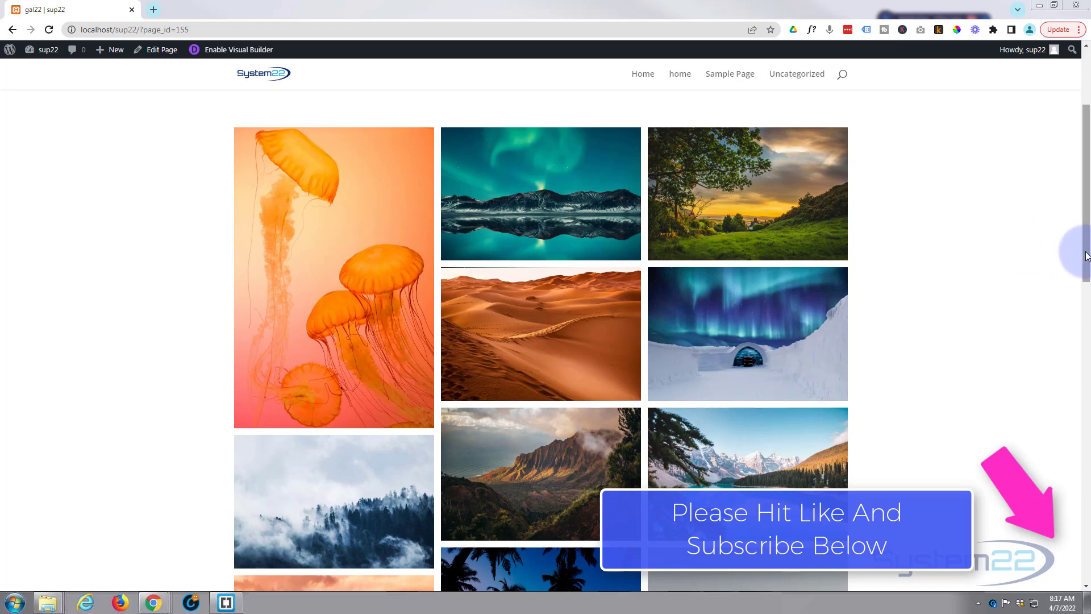
On the front end, open the jellyfish image in the lightbox, step through four more images, then close it.
mouse_move(1086, 256)
left_mouse_down()
mouse_move(1083, 426)
mouse_move(1080, 236)
mouse_move(1078, 256)
left_mouse_up()
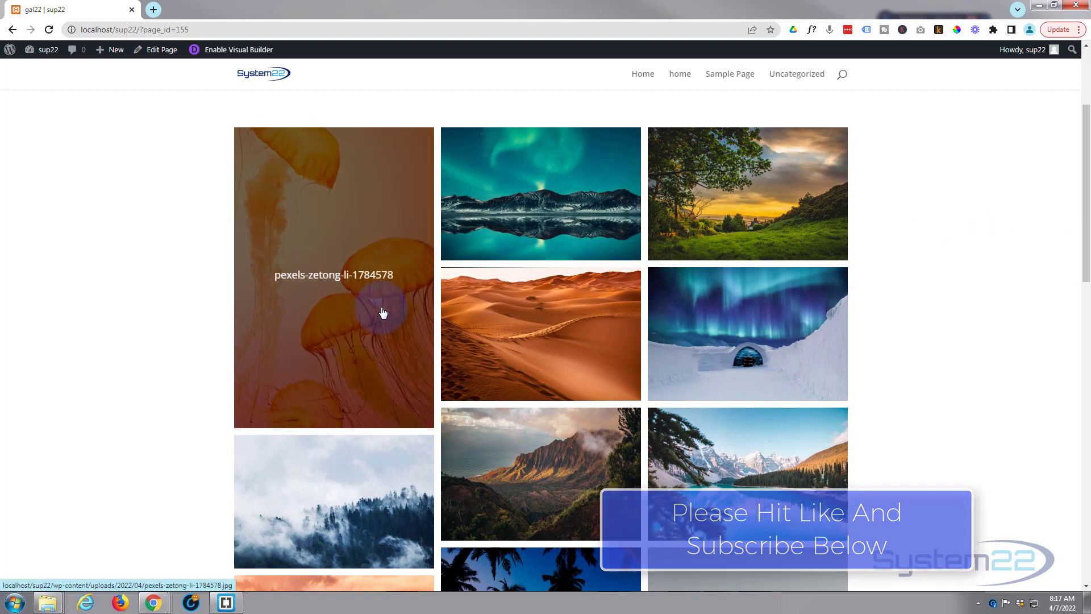
left_click(304, 342)
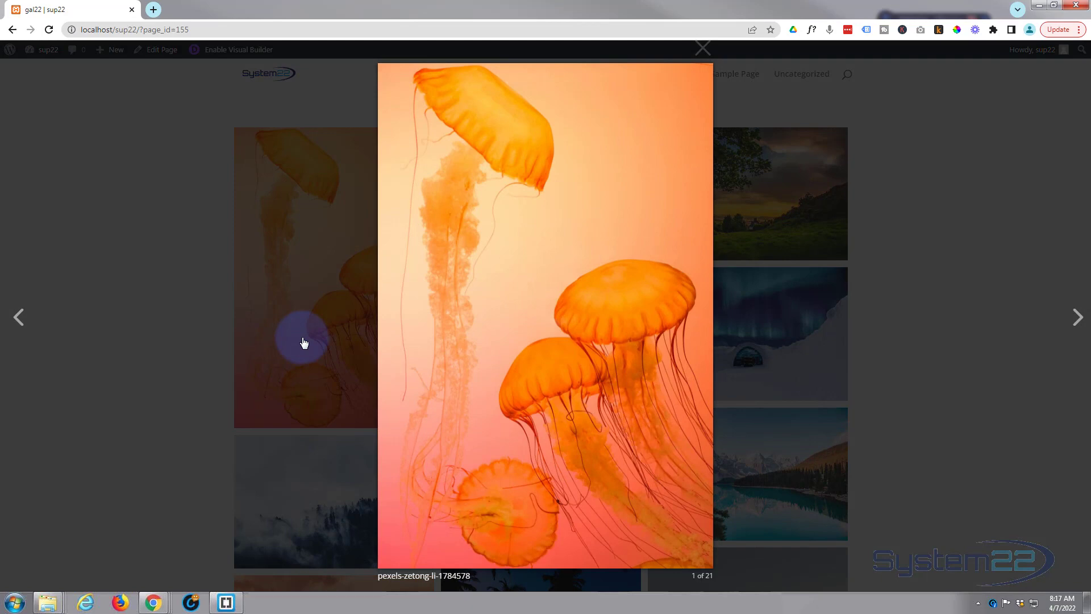
left_click(1078, 320)
left_click(1078, 319)
left_click(1079, 319)
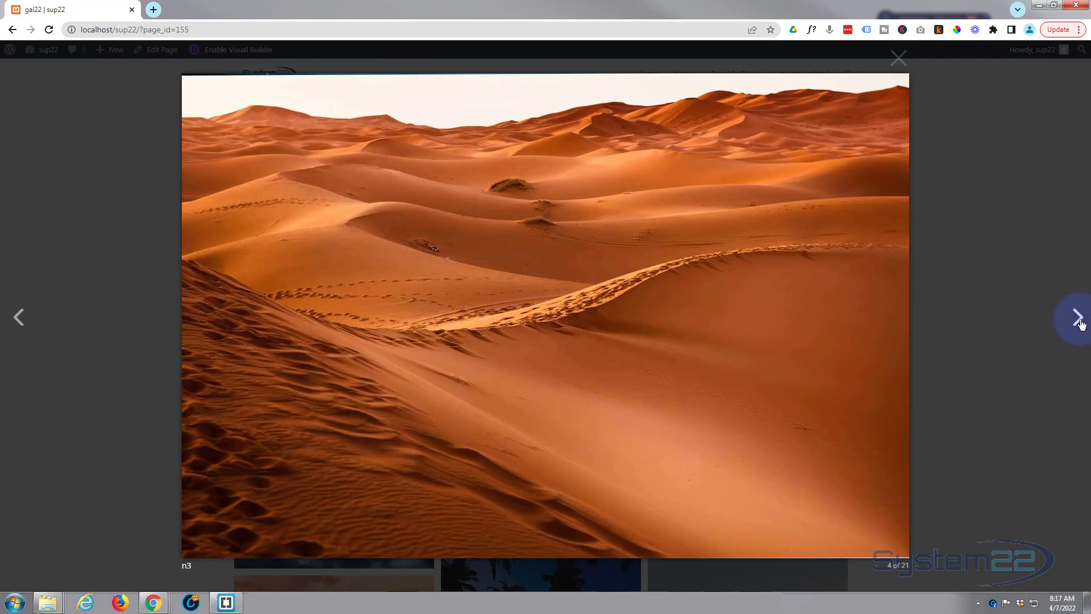
left_click(1078, 319)
left_click(1008, 319)
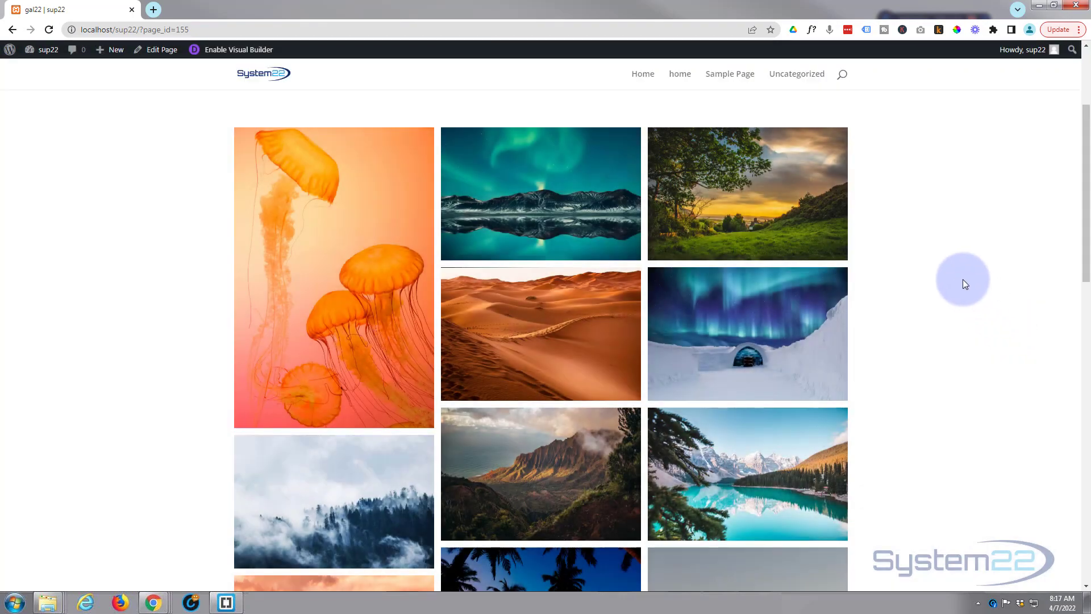
scroll(761, 259, "down", 7)
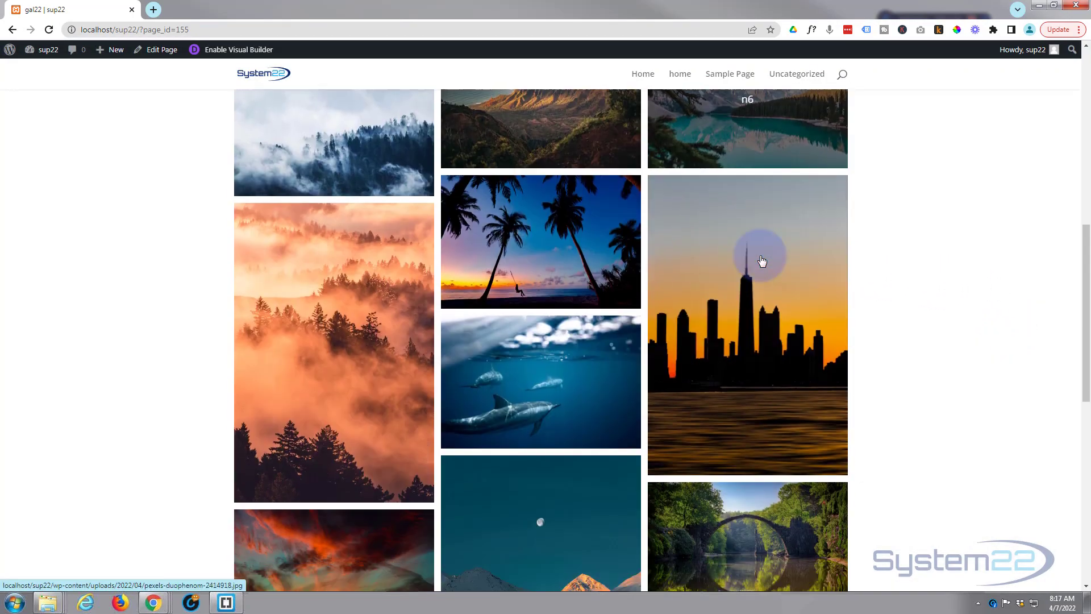
scroll(761, 265, "up", 7)
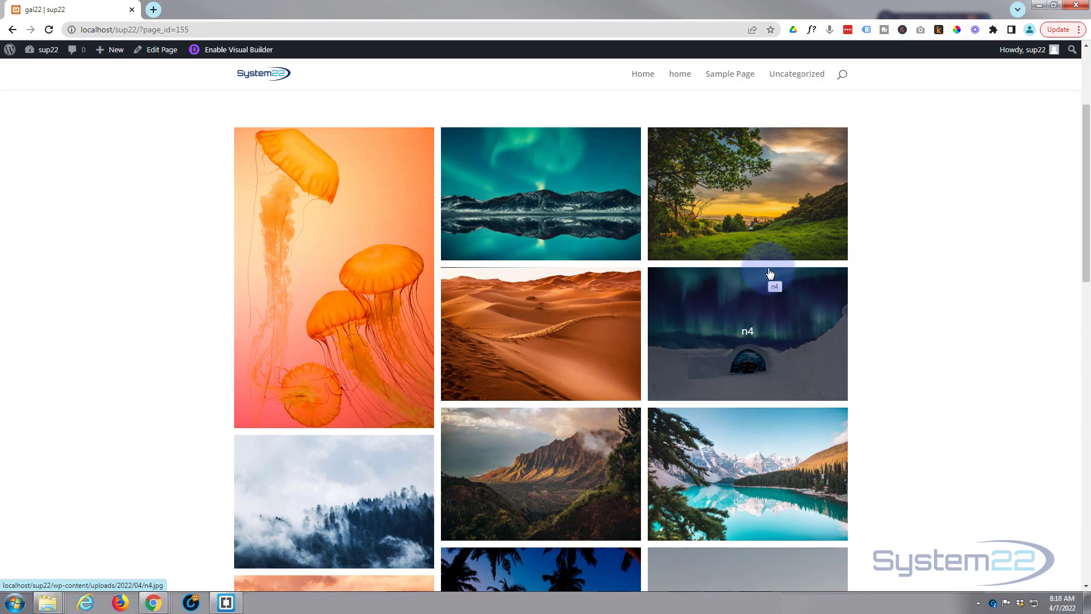
scroll(768, 268, "up", 3)
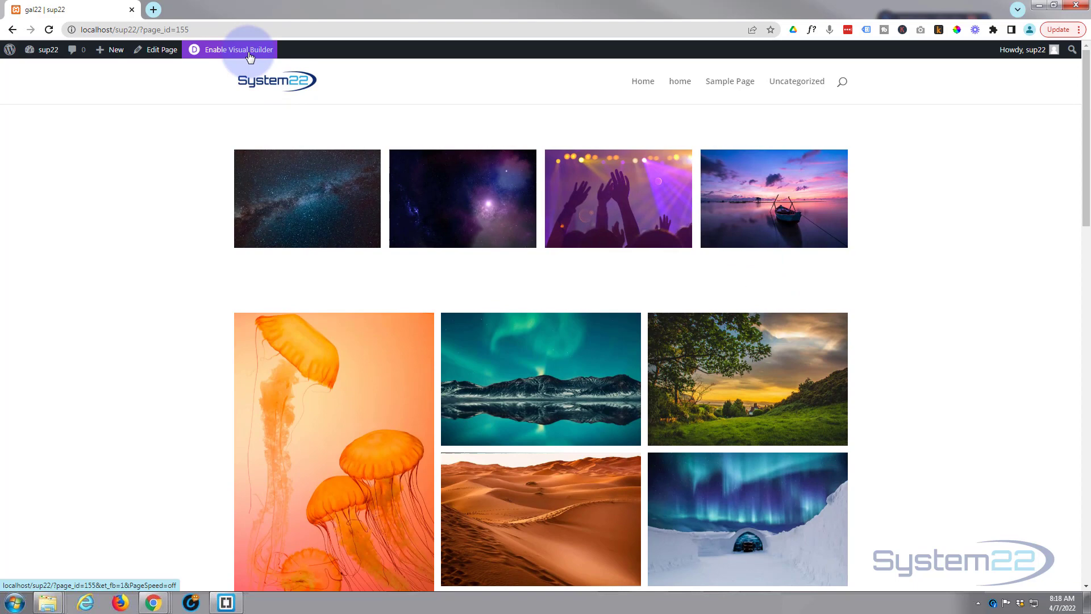
Enable the Visual Builder and delete the existing gallery module from the second row.
left_click(249, 53)
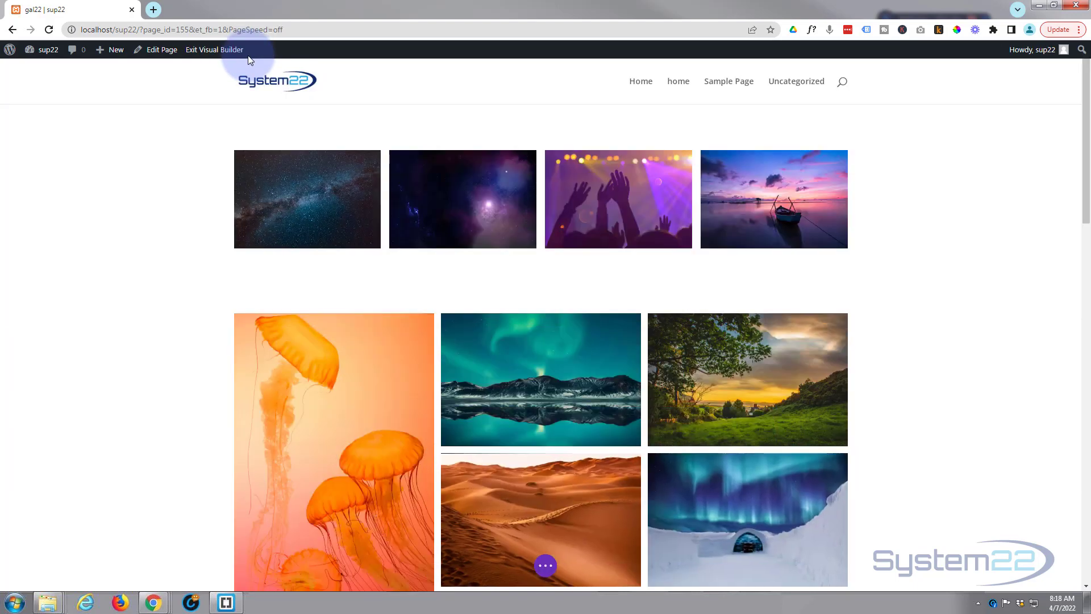
left_click_drag(302, 225, 429, 363)
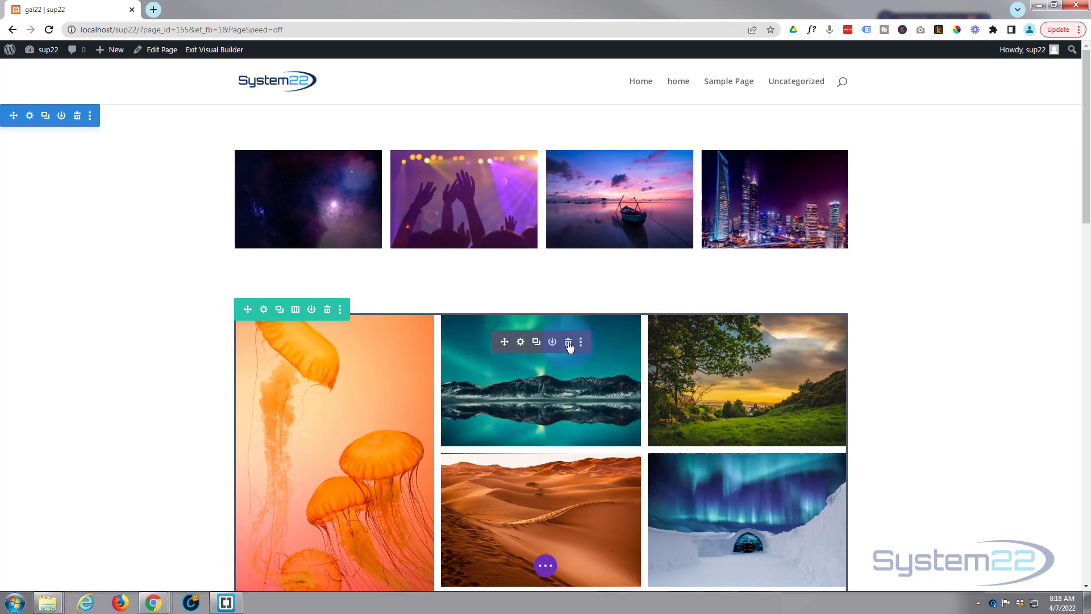
left_click(567, 341)
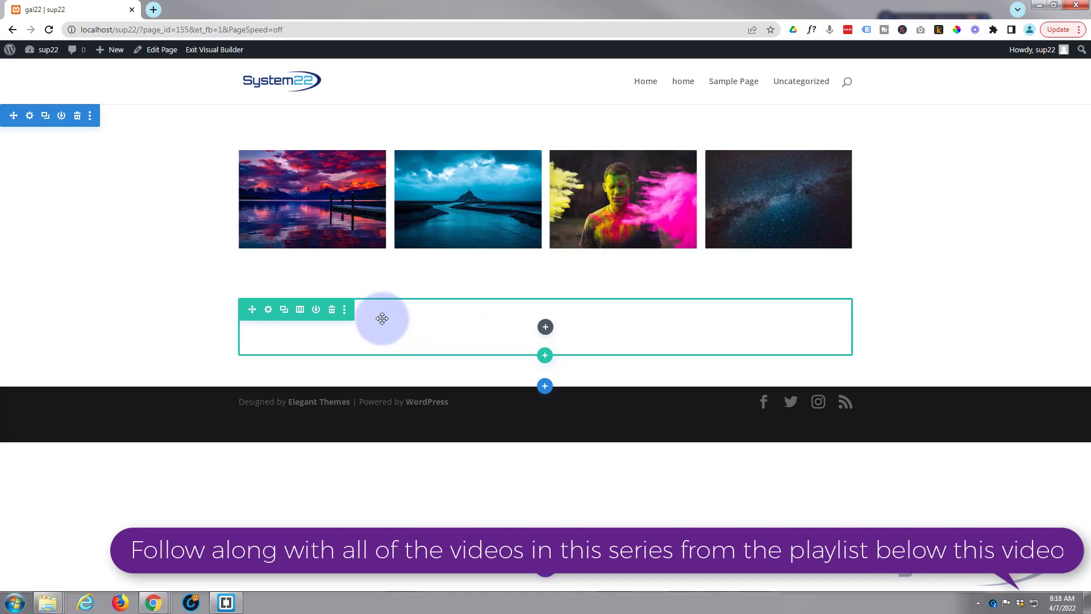
Open the Insert Module list for the empty row and scroll down to the Supreme Masonry Gallery module.
left_click(546, 329)
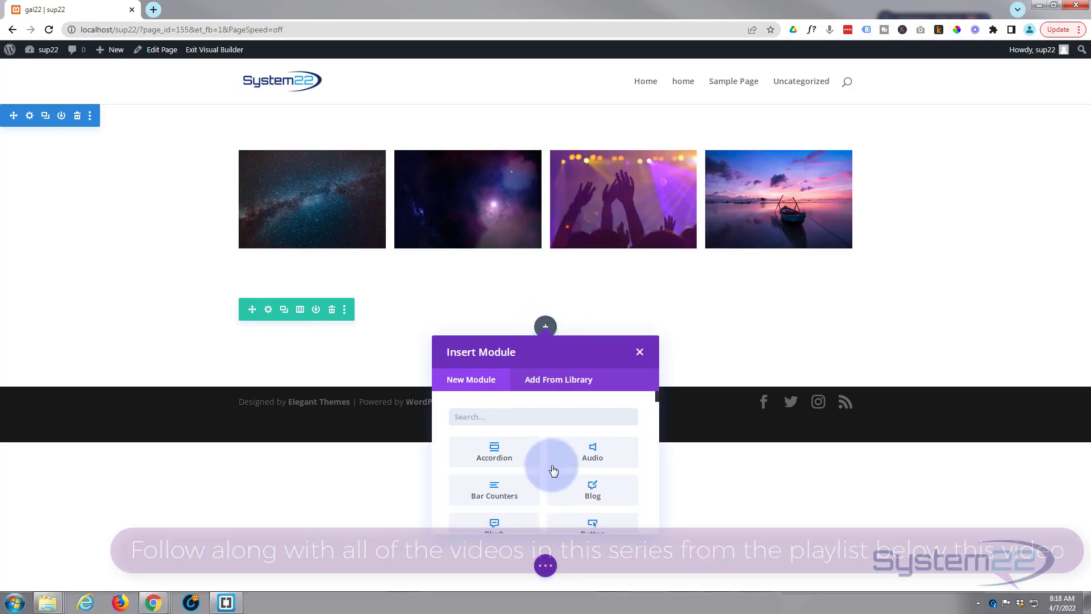
scroll(536, 435, "down", 3)
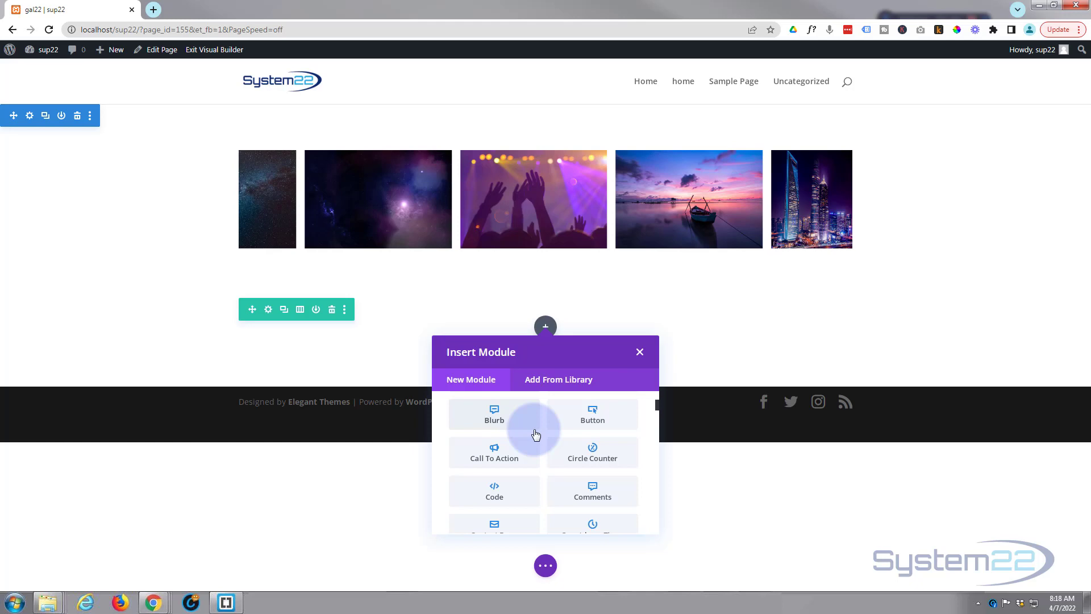
scroll(536, 435, "down", 5)
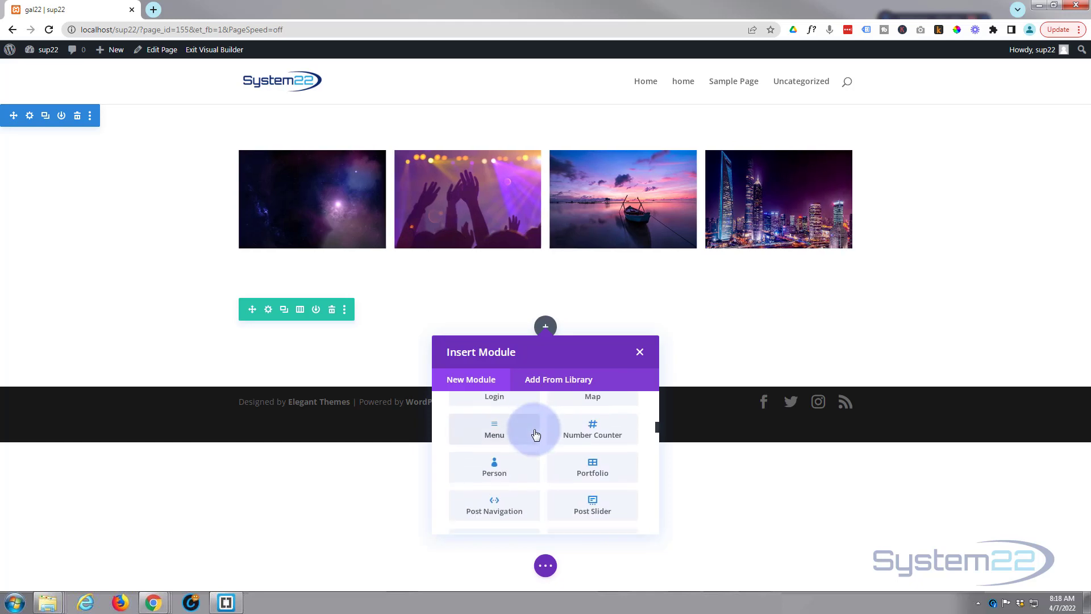
scroll(536, 435, "down", 6)
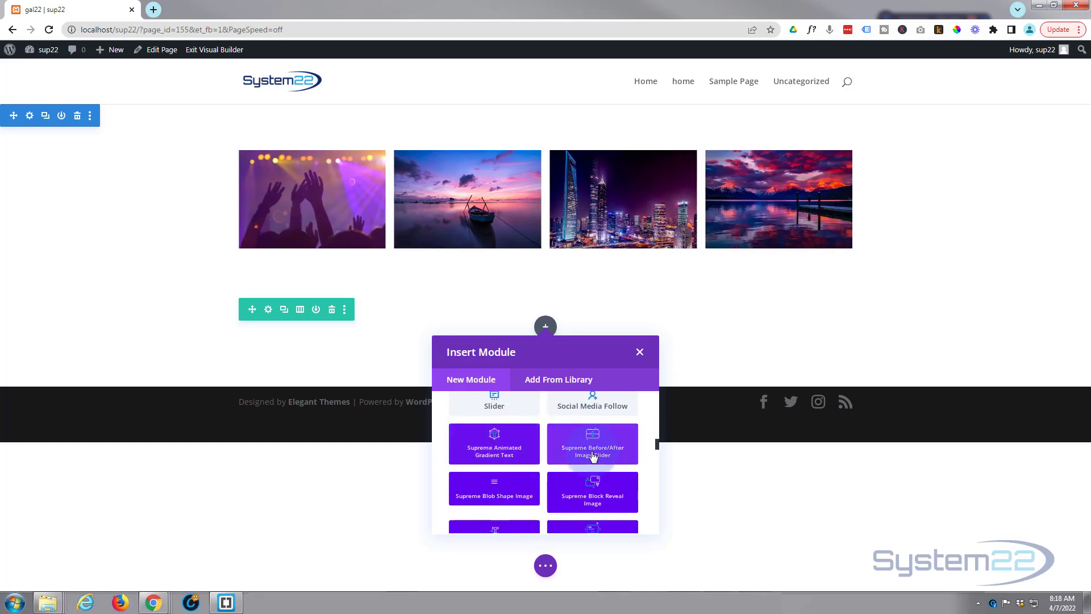
scroll(592, 455, "down", 4)
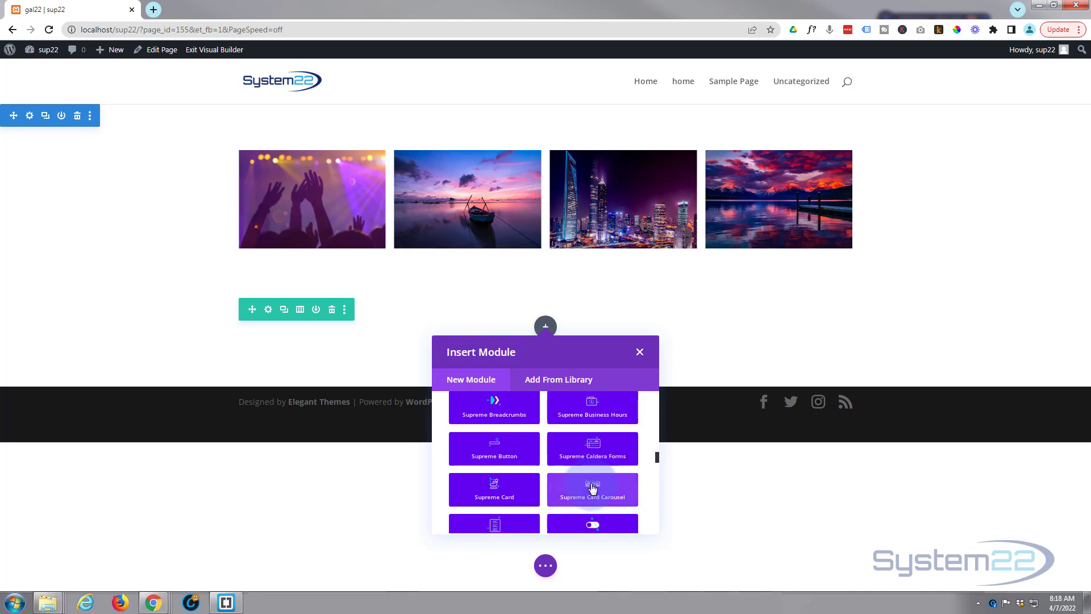
scroll(592, 487, "down", 5)
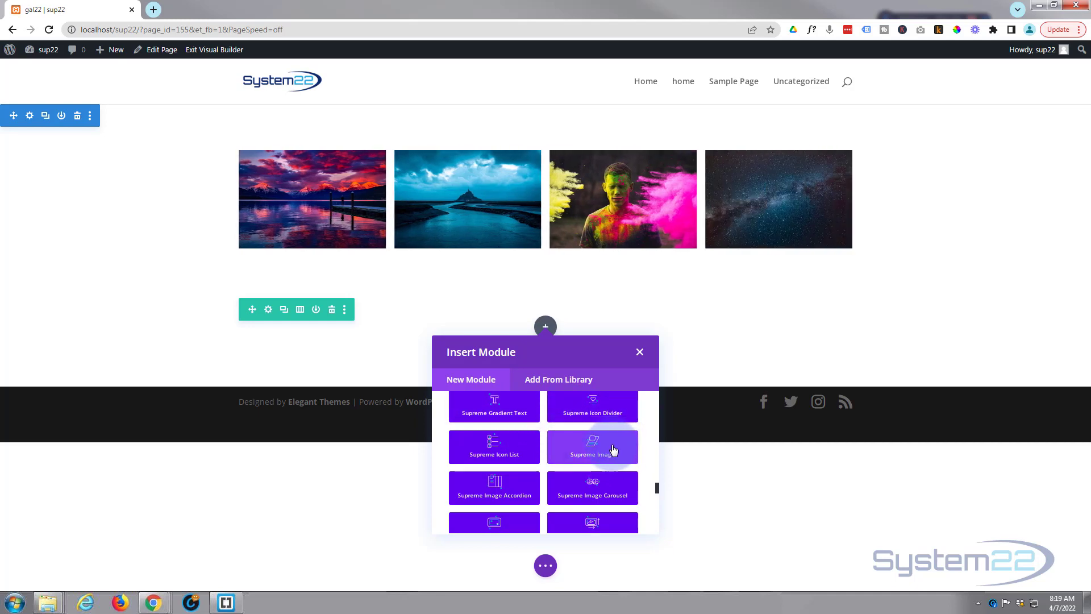
scroll(614, 449, "down", 1)
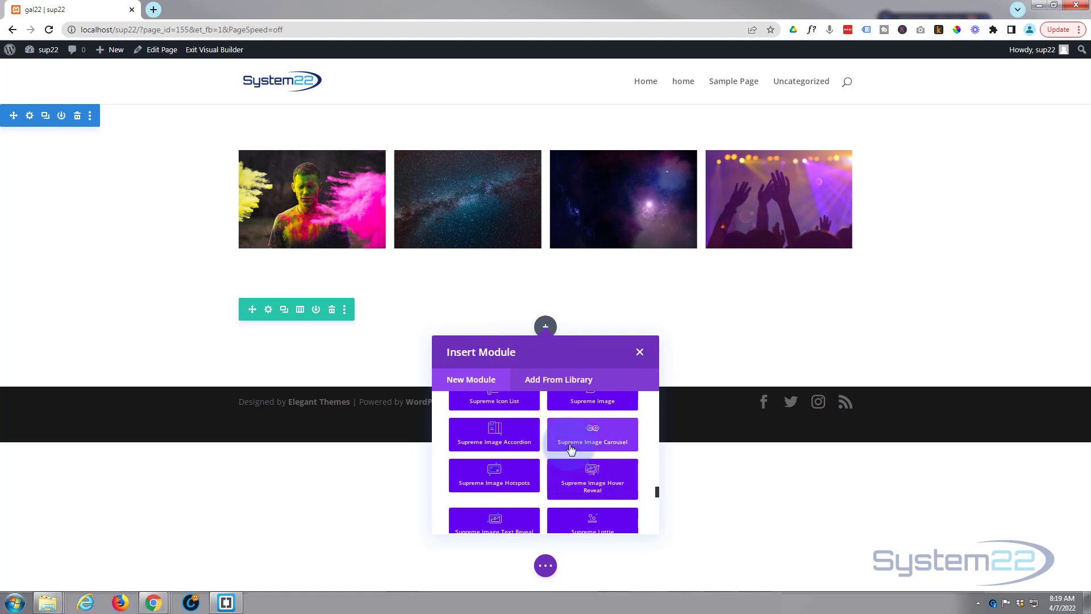
scroll(562, 437, "down", 1)
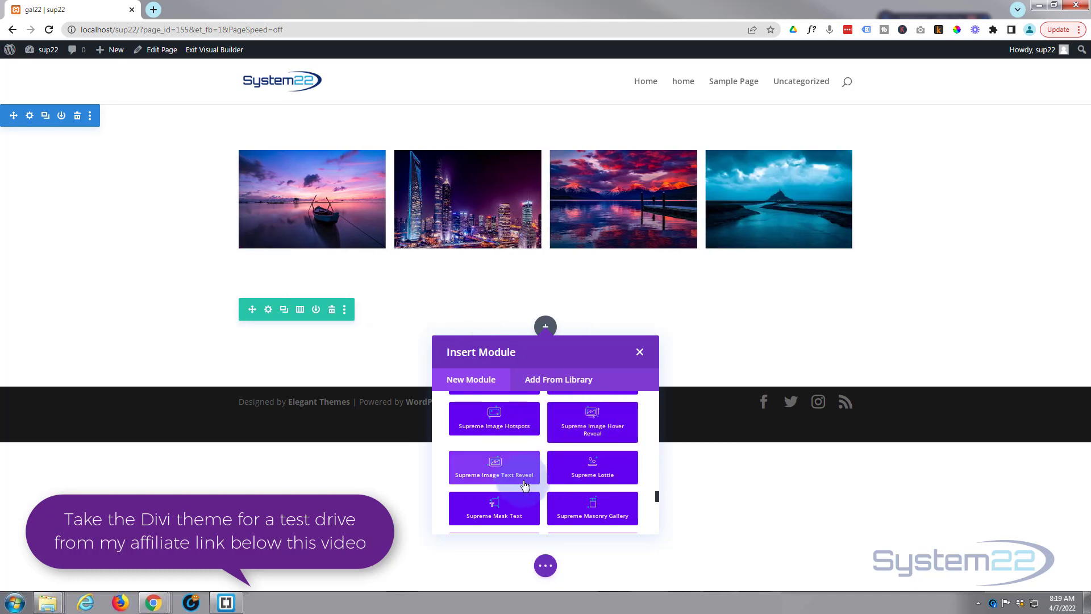
scroll(563, 506, "down", 1)
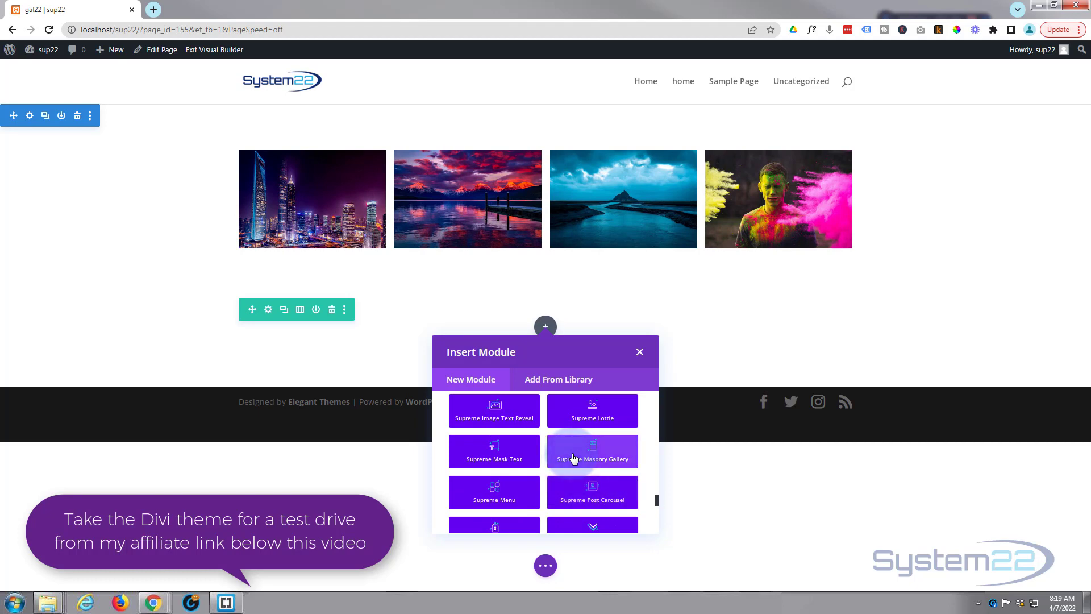
Insert a Supreme Masonry Gallery and add the 21 library images from the first sunset to the jellyfish.
left_click(608, 458)
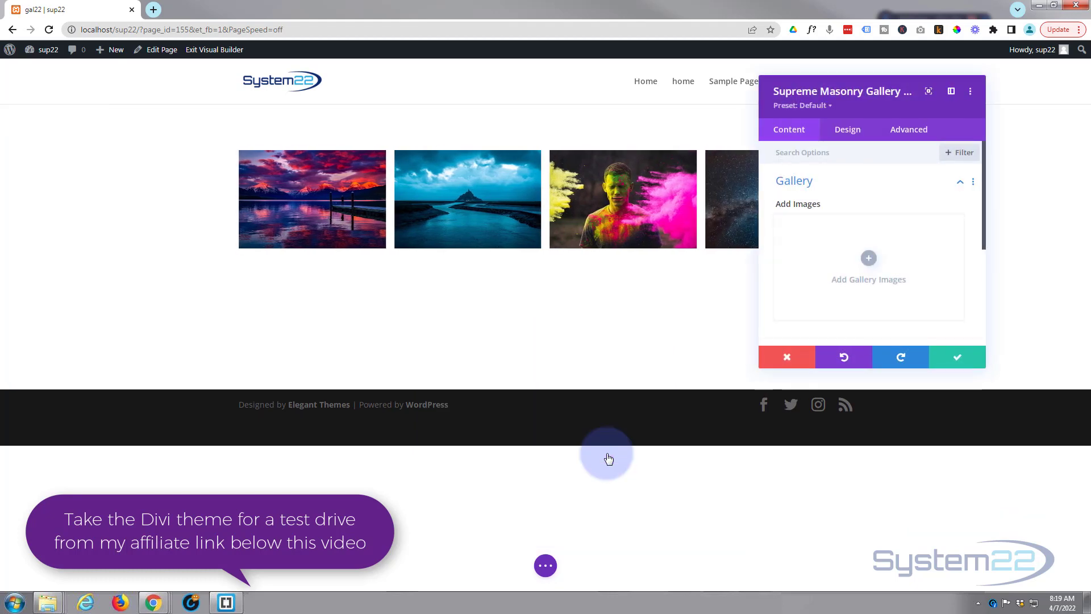
left_click(869, 260)
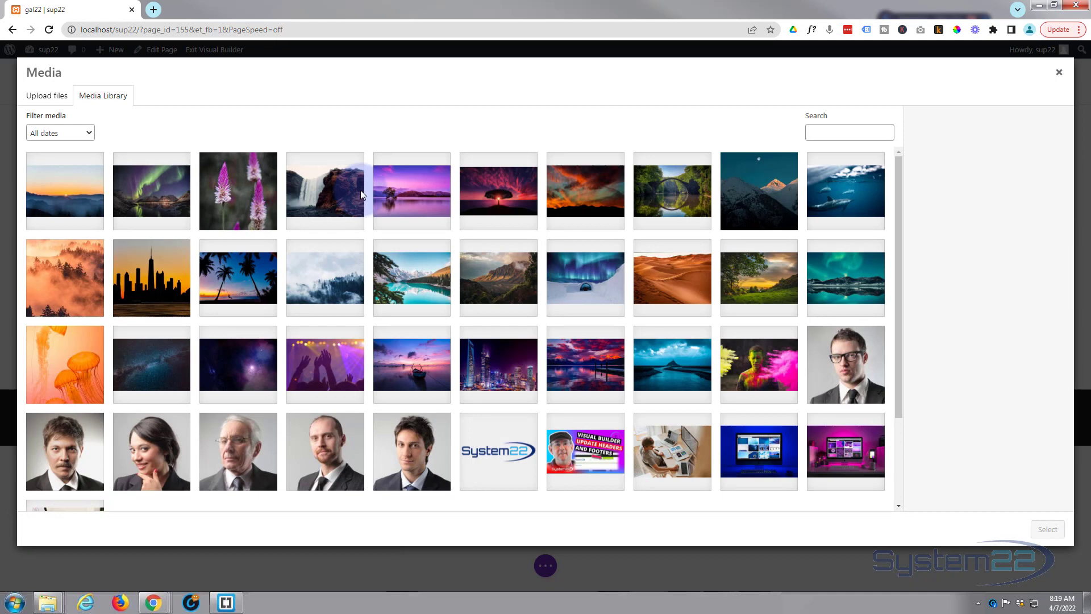
left_click(62, 198)
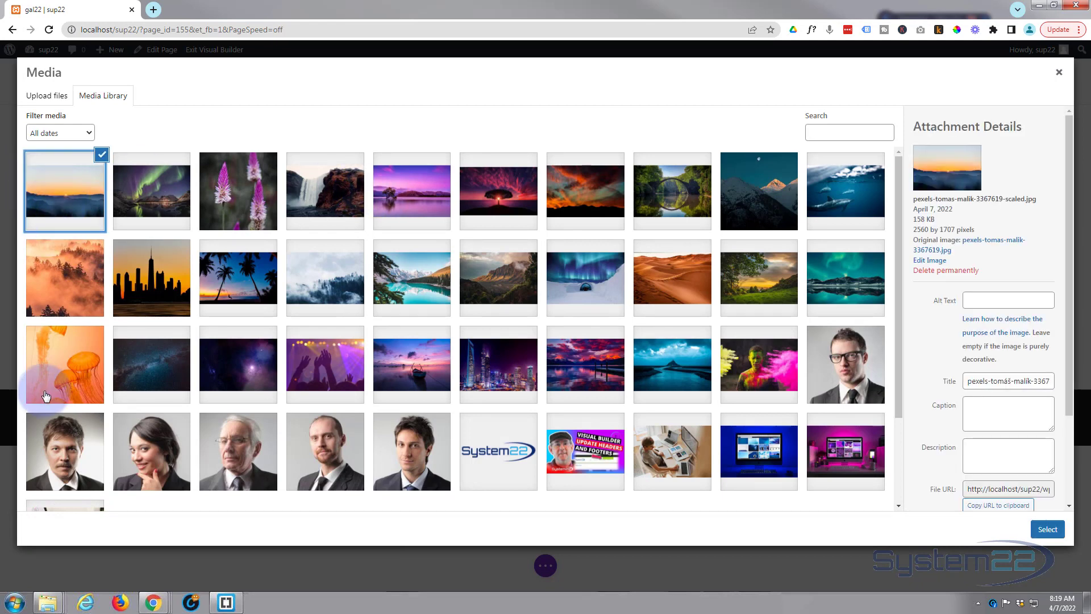
left_click(62, 381, "shift")
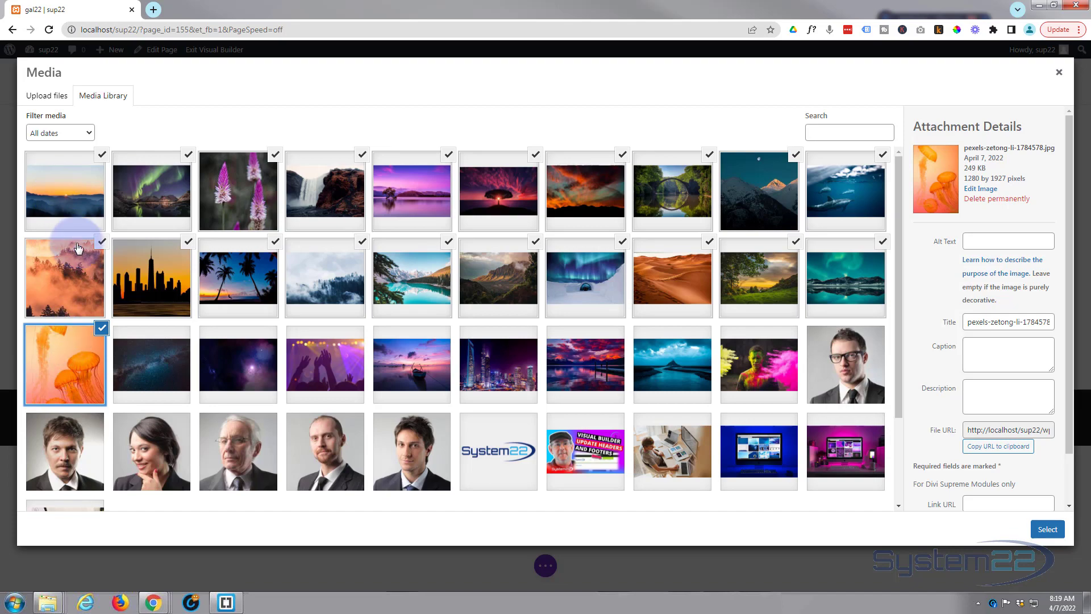
left_click(1048, 529)
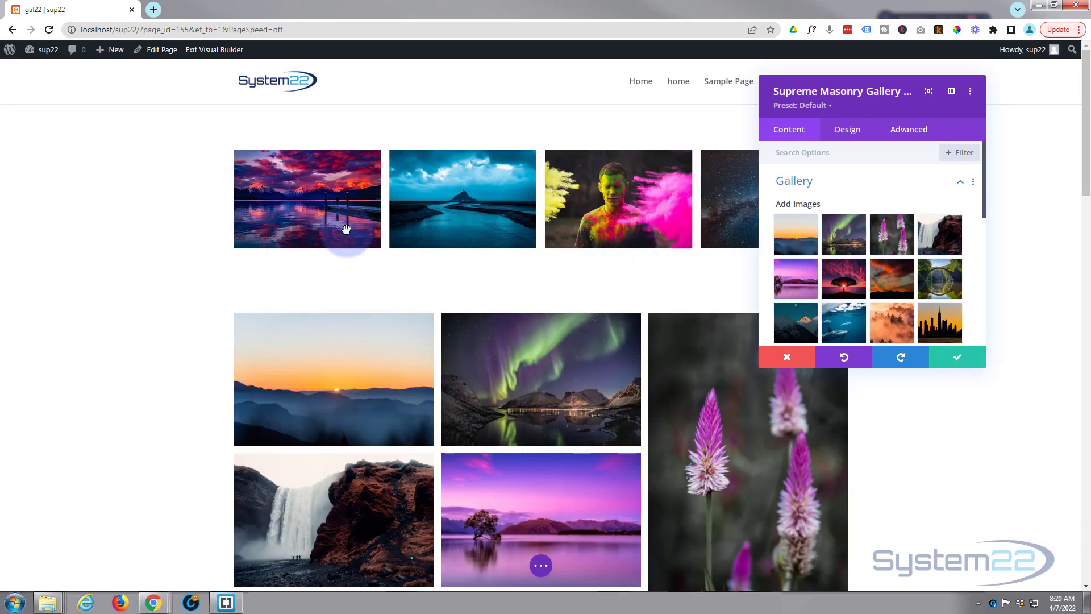
left_click(958, 359)
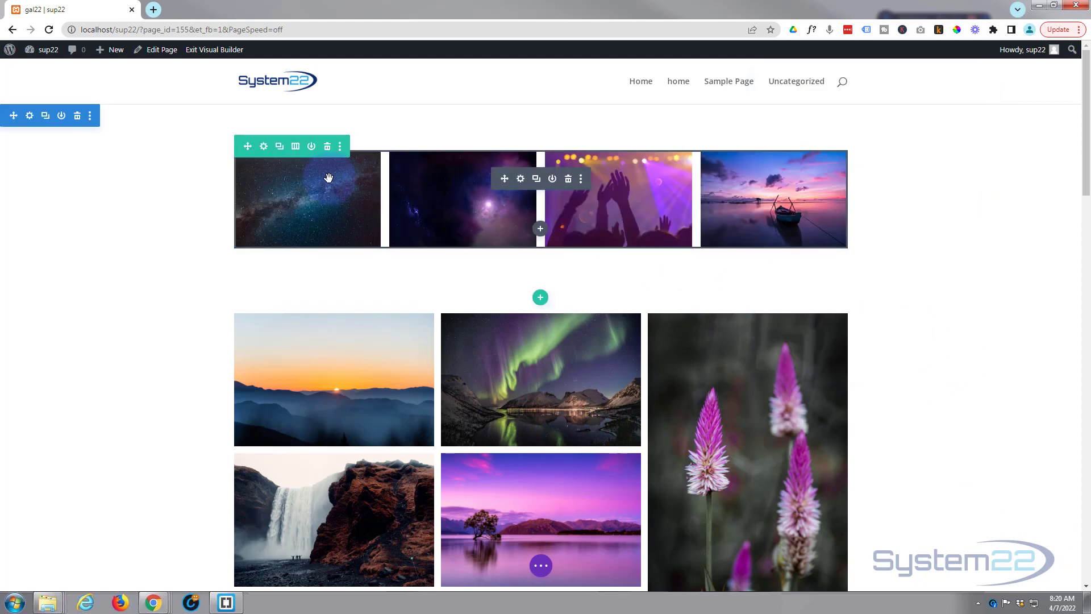
left_click(328, 146)
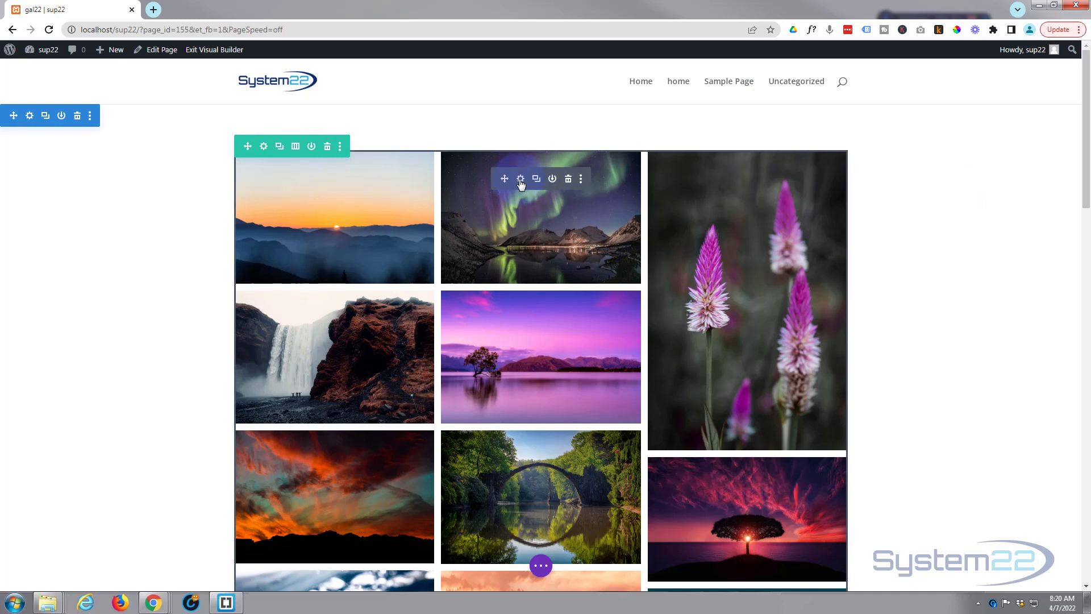
left_click(520, 180)
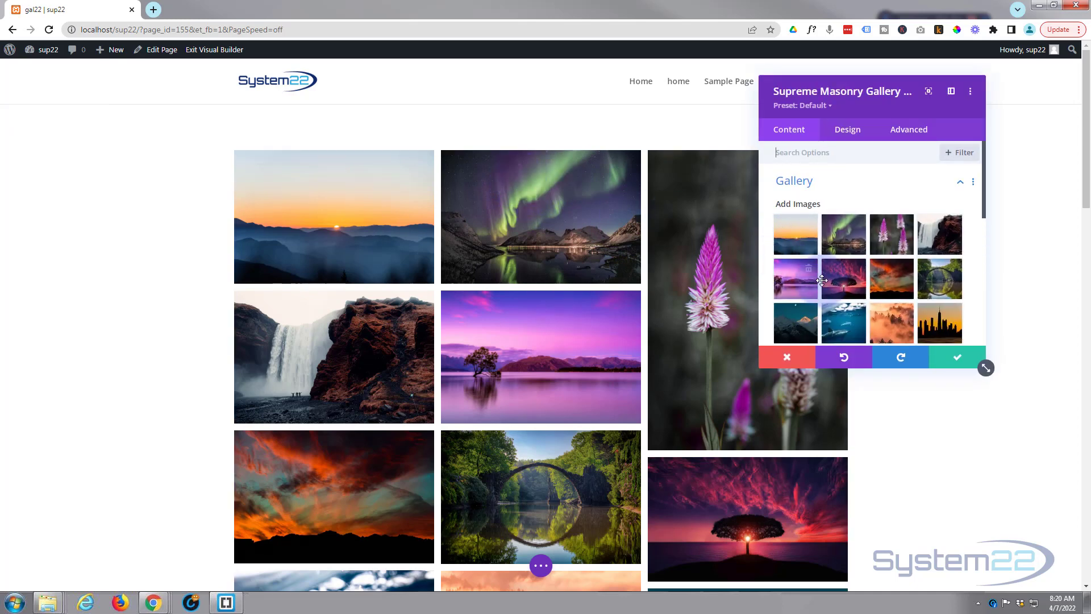
scroll(822, 275, "down", 3)
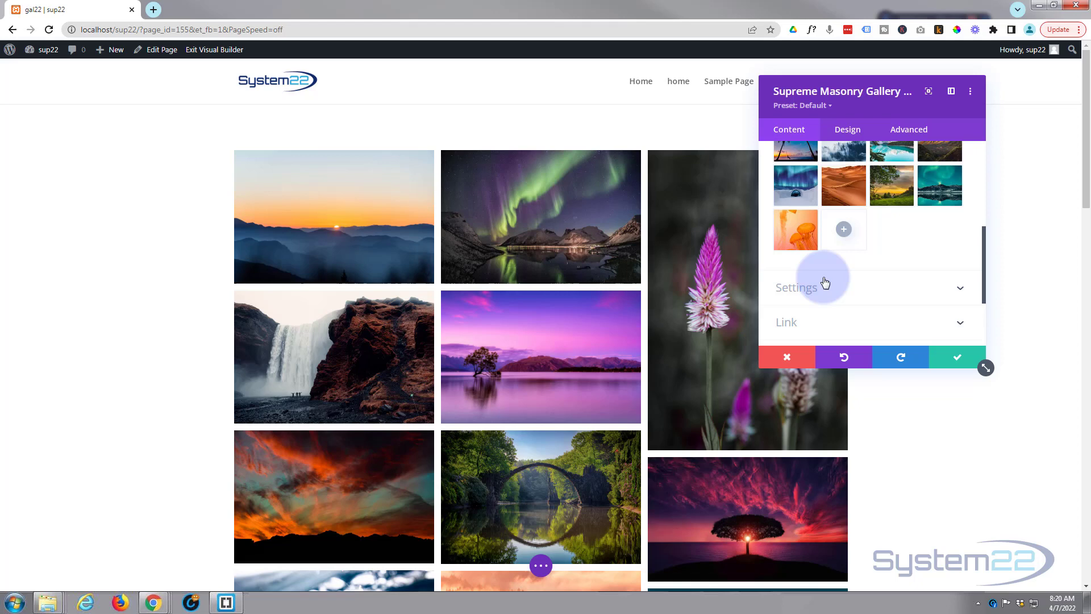
left_click_drag(854, 257, 867, 241)
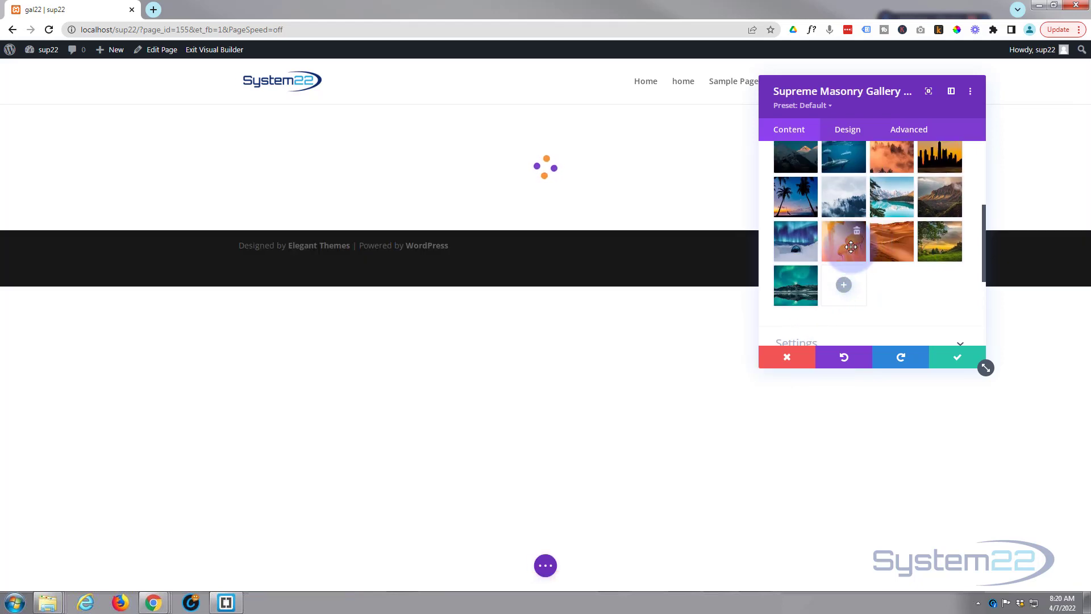
left_click_drag(850, 250, 798, 297)
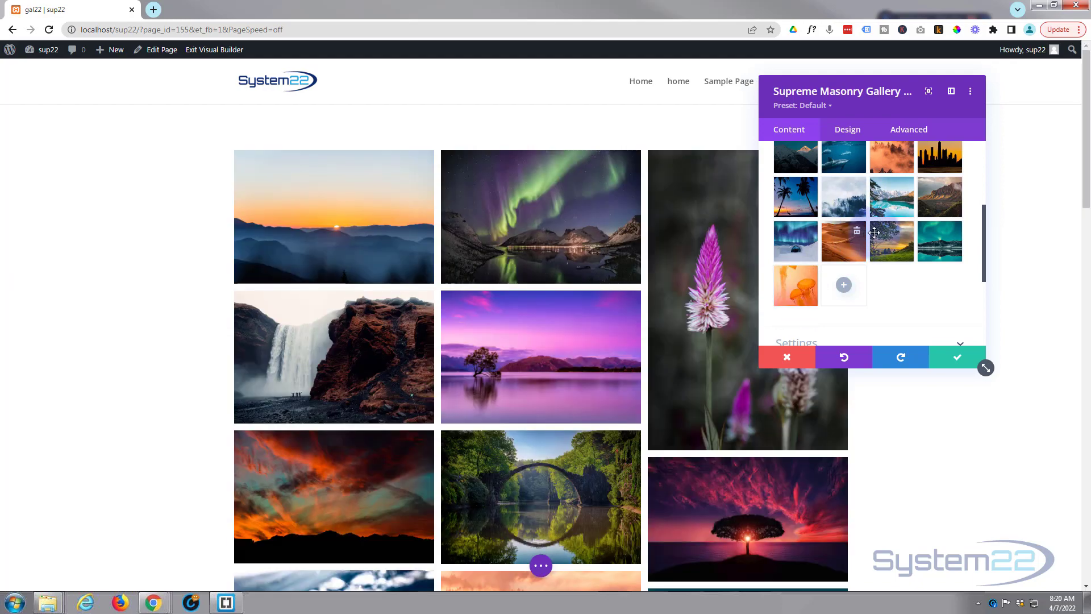
scroll(420, 242, "down", 3)
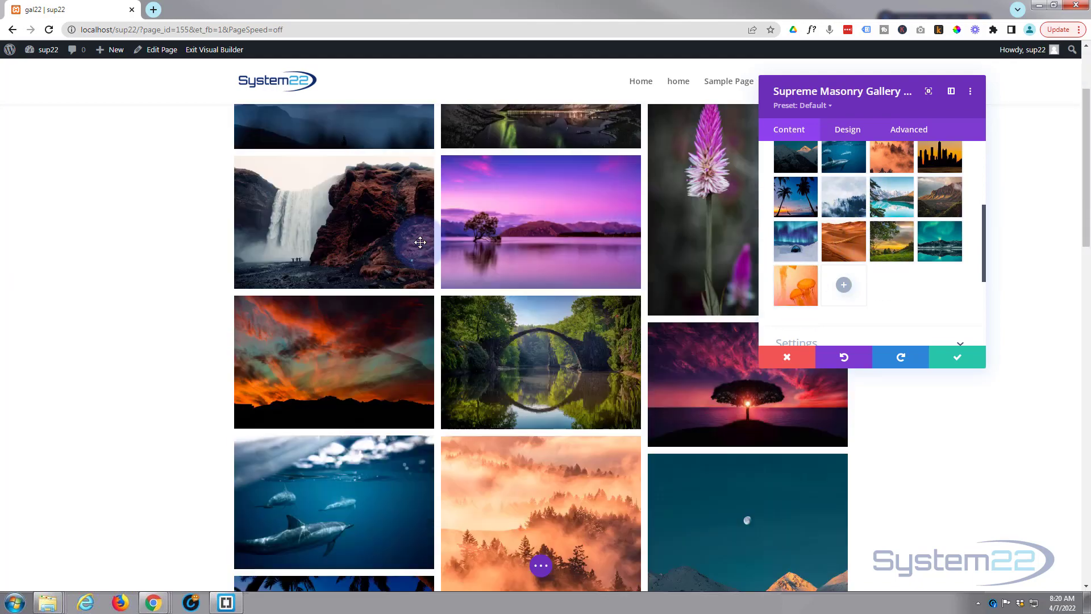
scroll(419, 242, "down", 12)
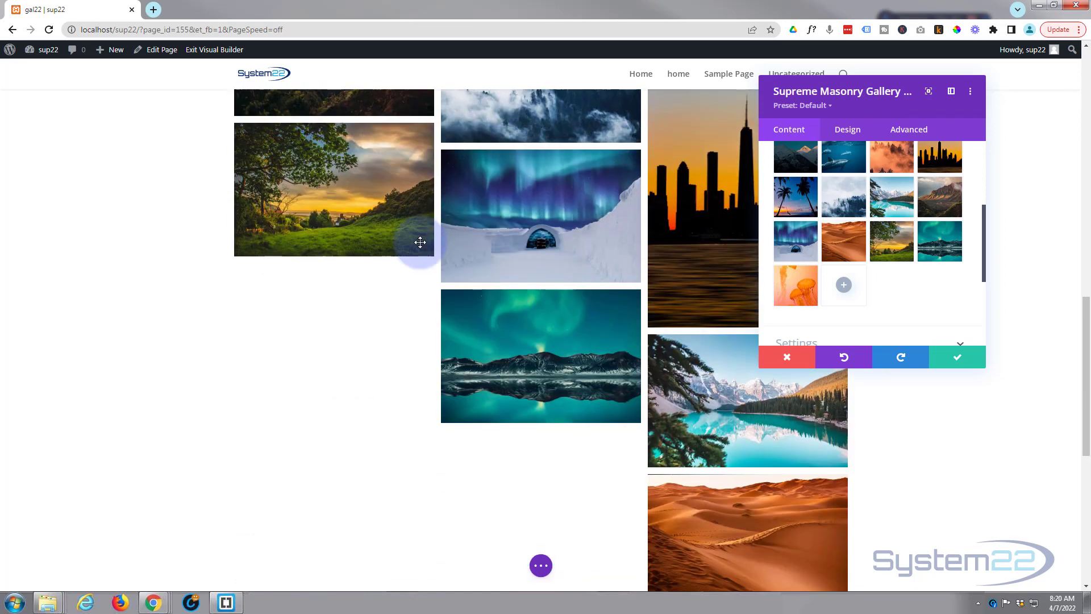
scroll(420, 242, "up", 12)
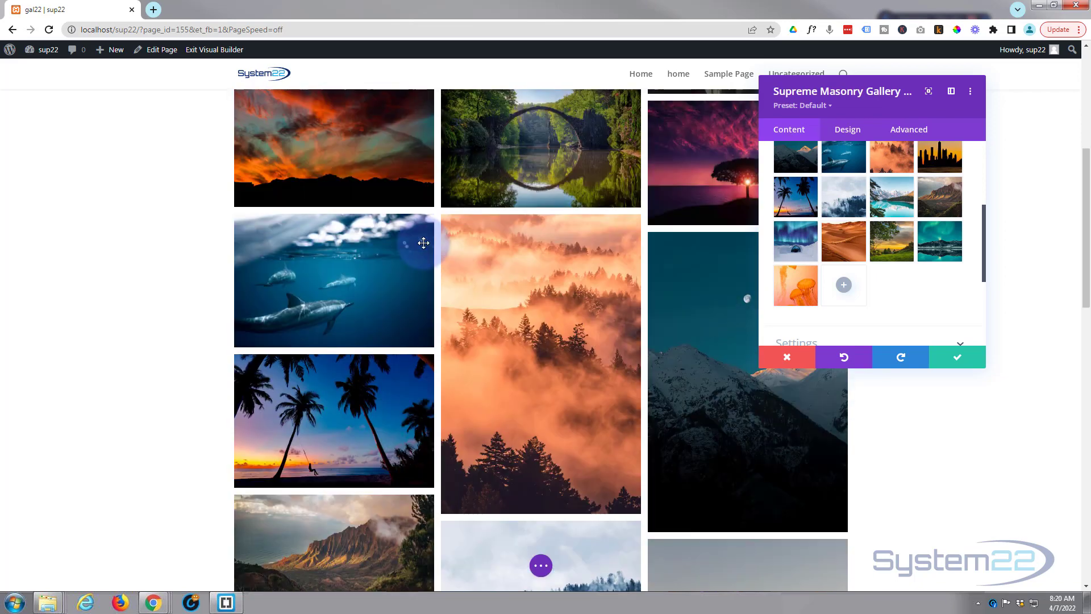
scroll(929, 286, "down", 2)
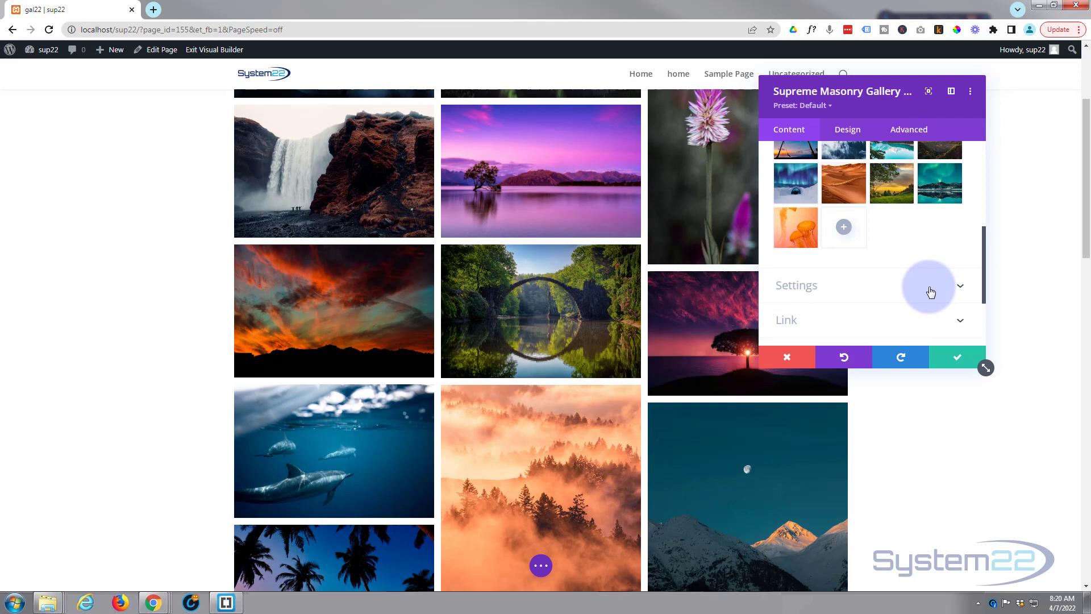
Switch Use Overlay on, keeping the overlay title, caption and description all shown.
left_click(862, 238)
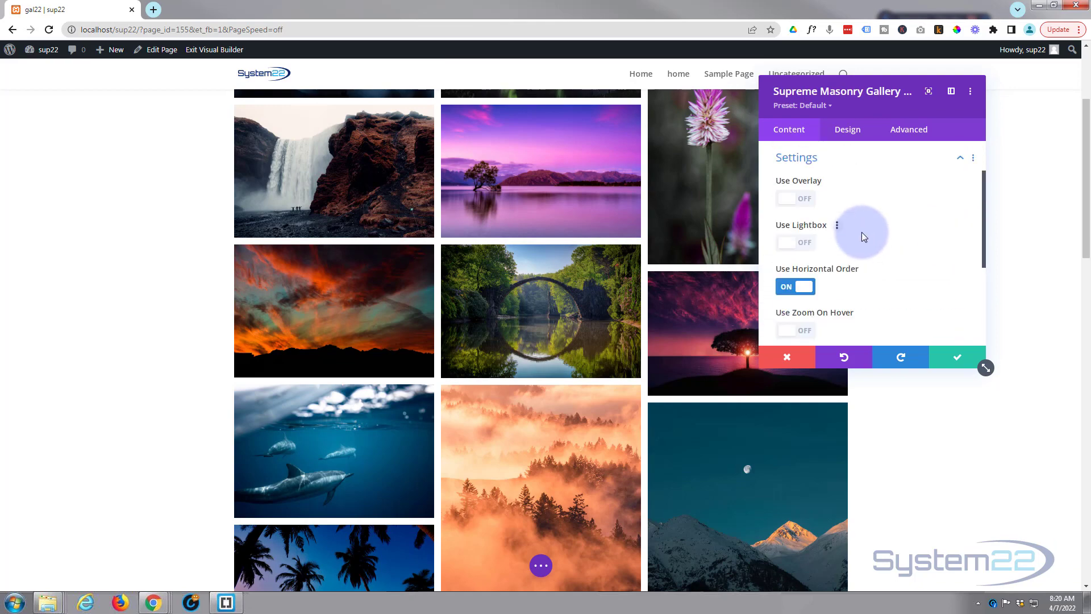
scroll(461, 346, "up", 3)
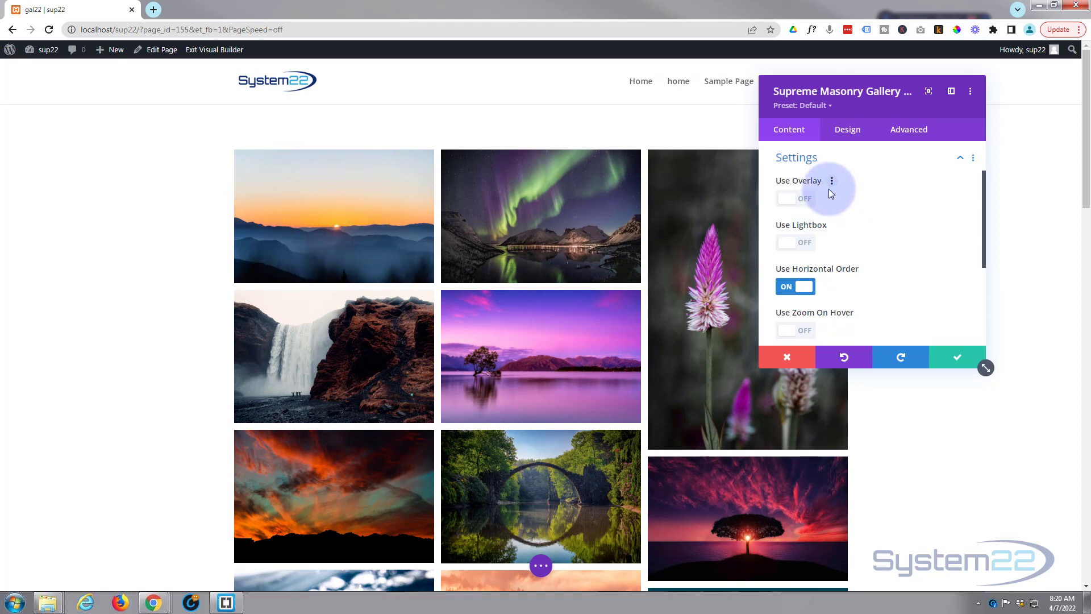
left_click(804, 199)
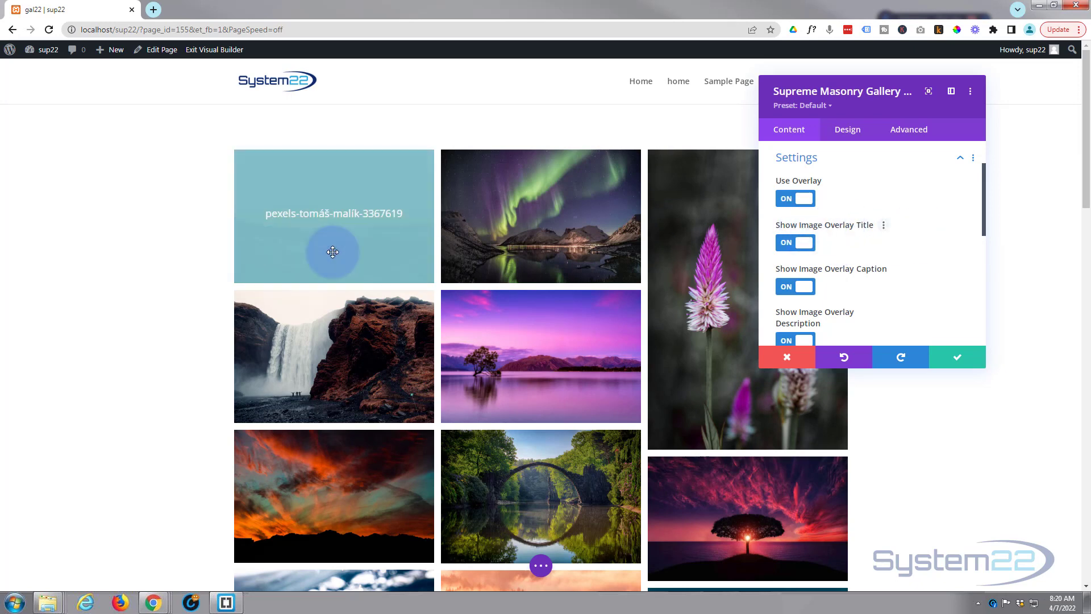
left_click(801, 243)
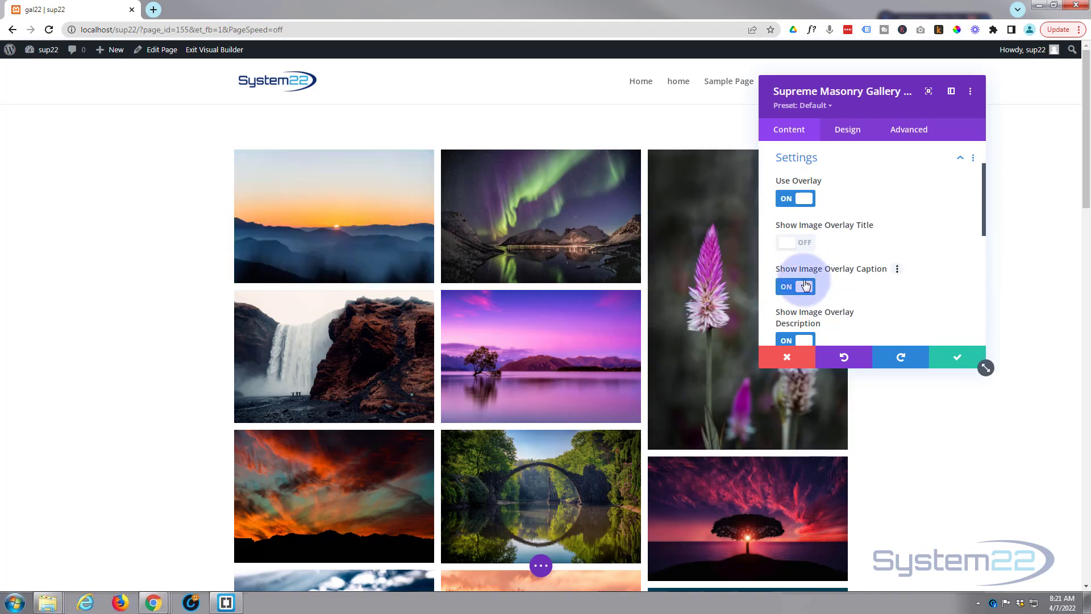
left_click(794, 242)
scroll(844, 287, "down", 1)
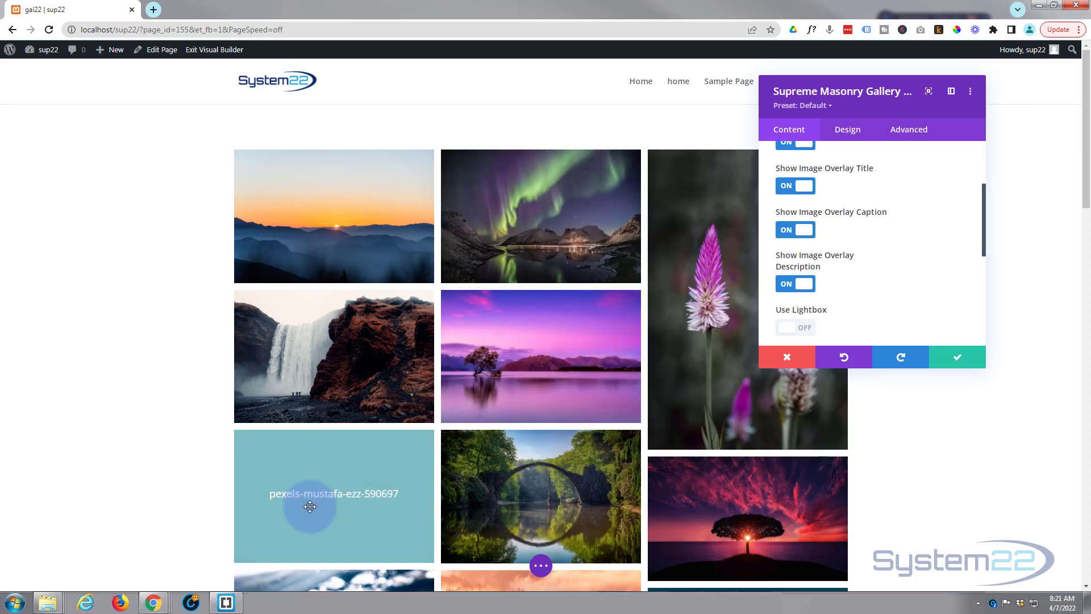
Test the lightbox on the purple lake image, stepping back to the pink flower, then close it.
scroll(884, 287, "down", 2)
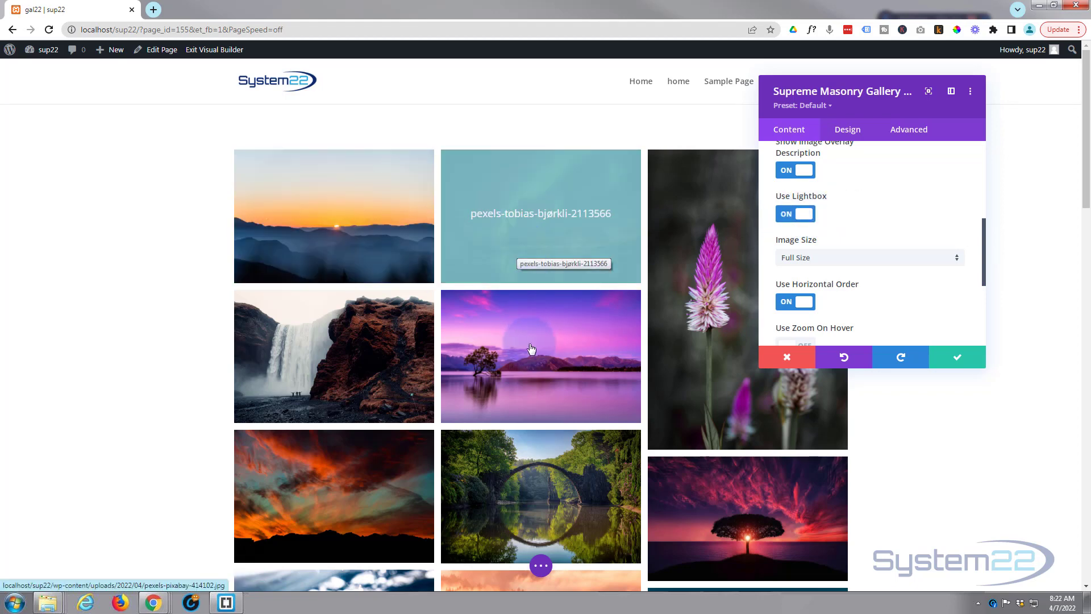
left_click(483, 388)
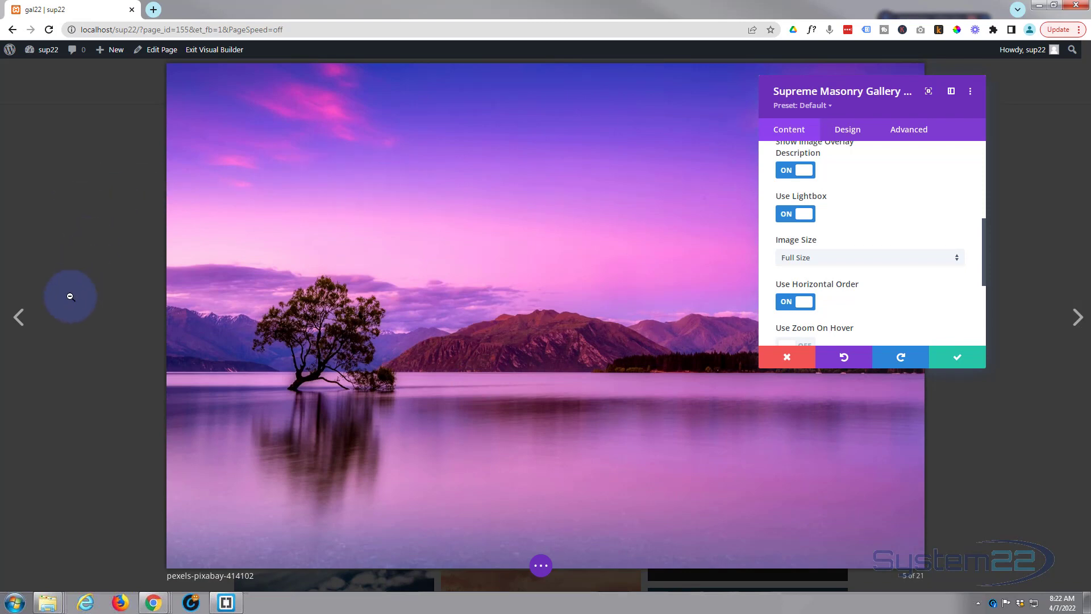
left_click(20, 318)
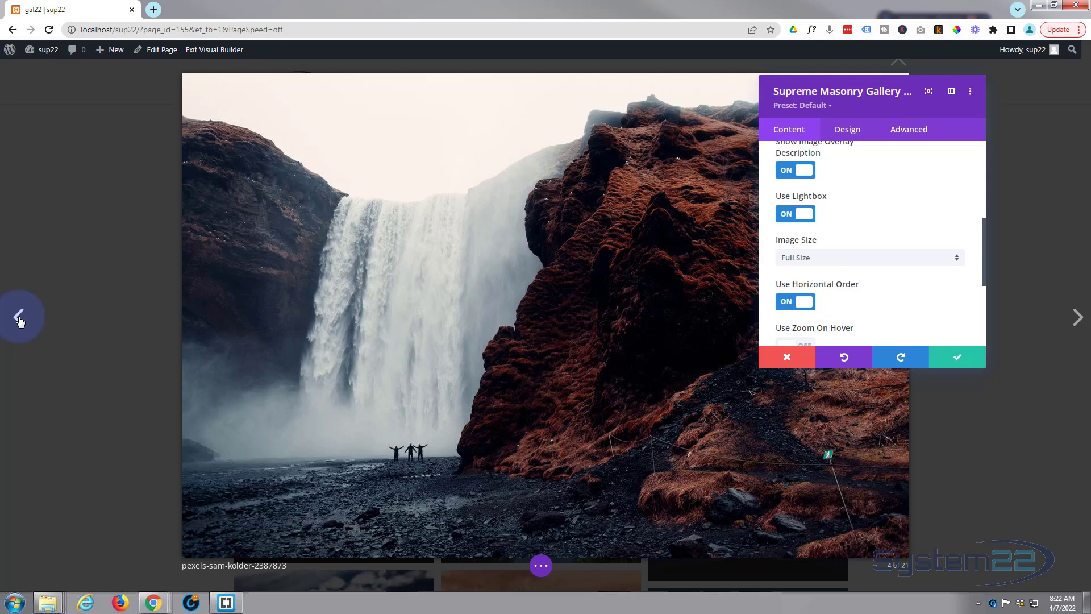
left_click(20, 320)
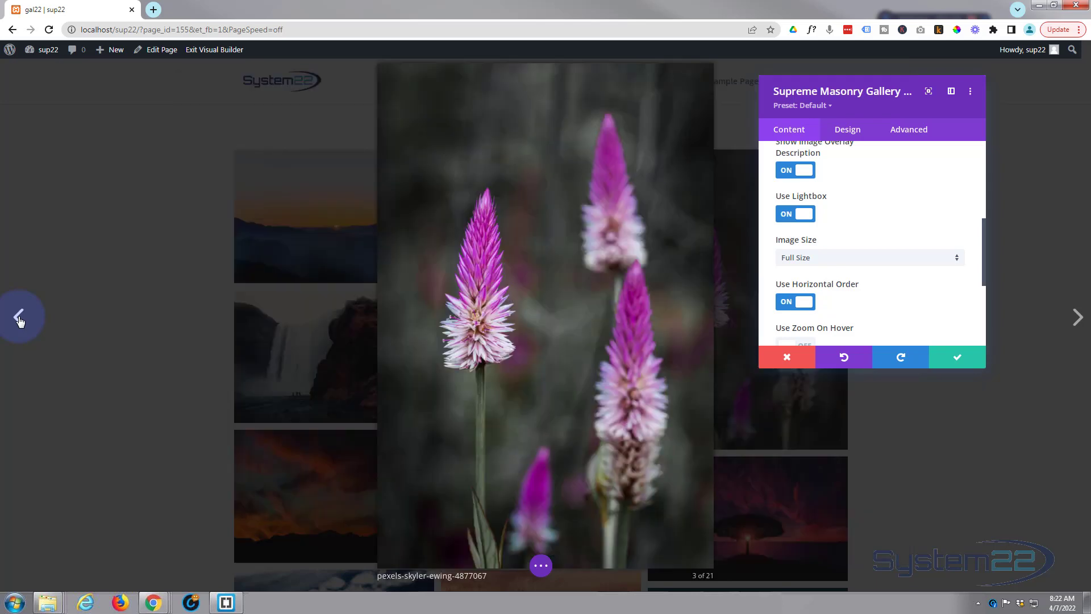
left_click(167, 195)
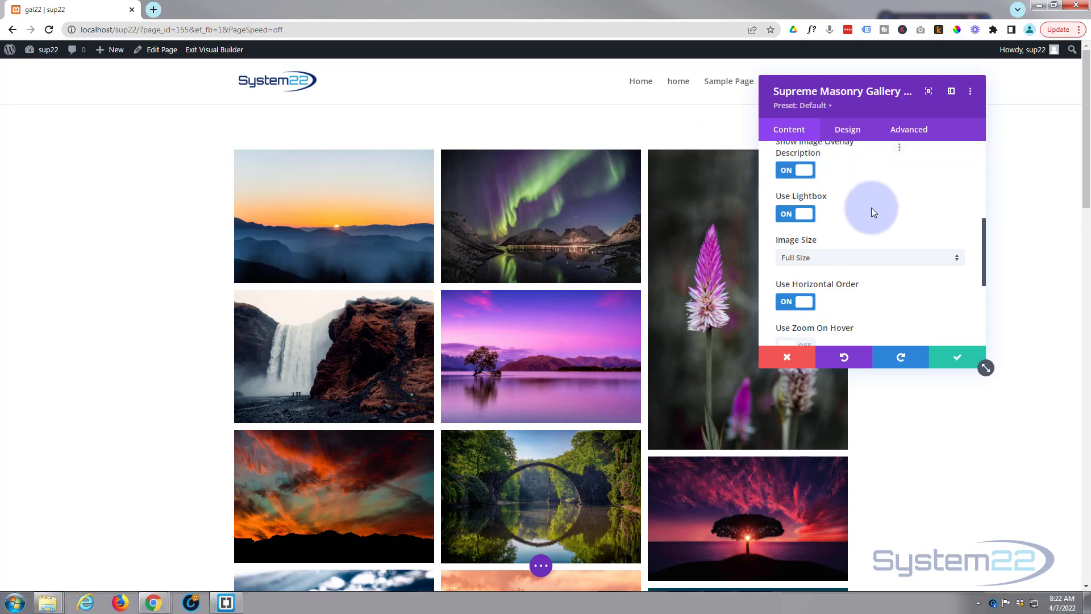
Keep Image Size at Full Size and scroll down to check the bottom of the gallery.
left_click(857, 268)
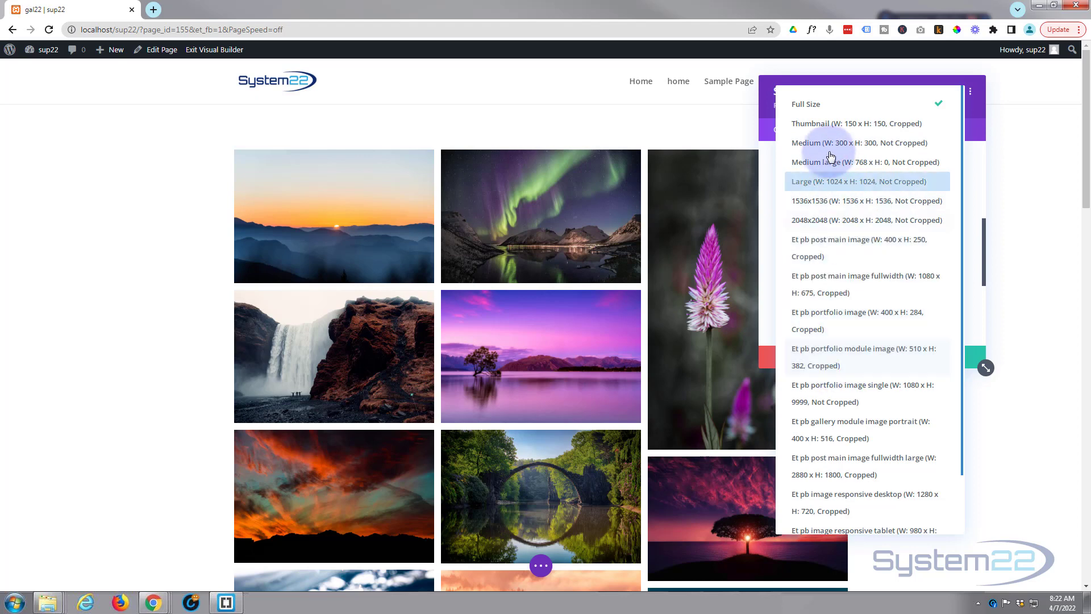
left_click(848, 111)
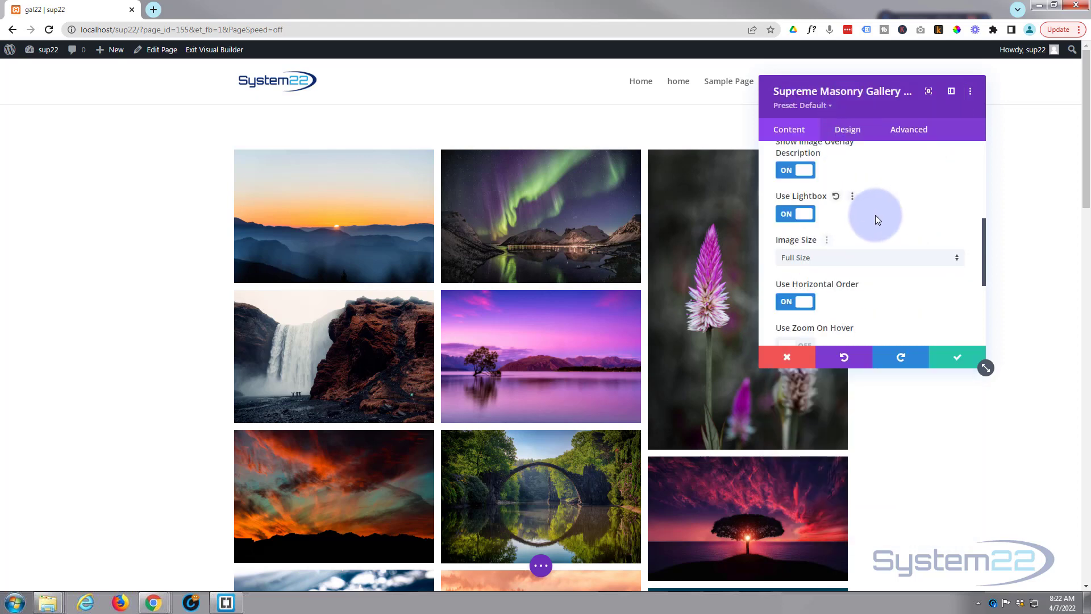
scroll(876, 215, "down", 2)
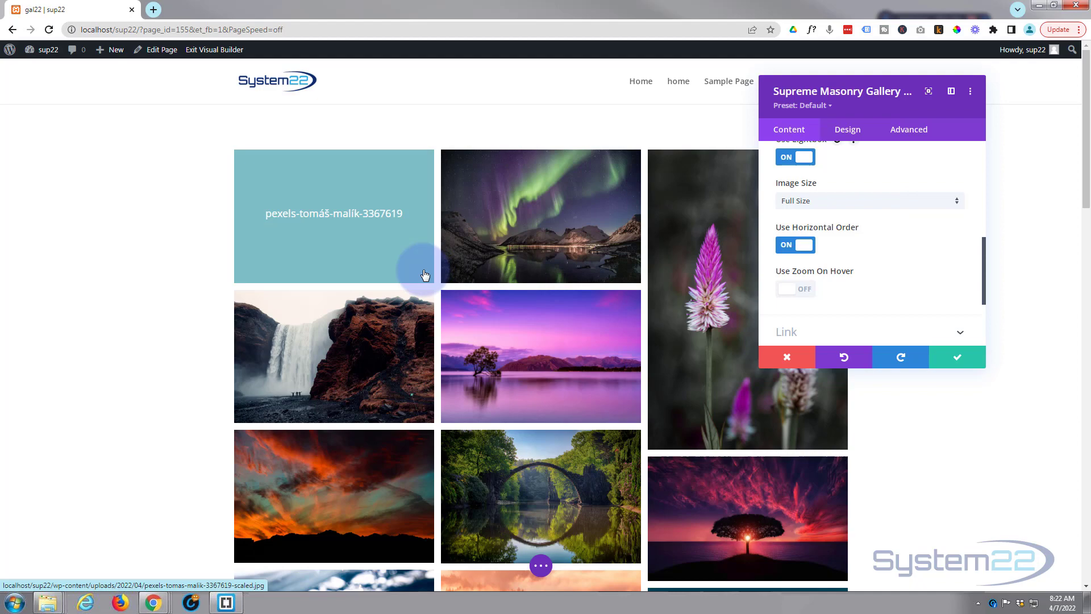
scroll(173, 314, "down", 1)
scroll(173, 313, "down", 14)
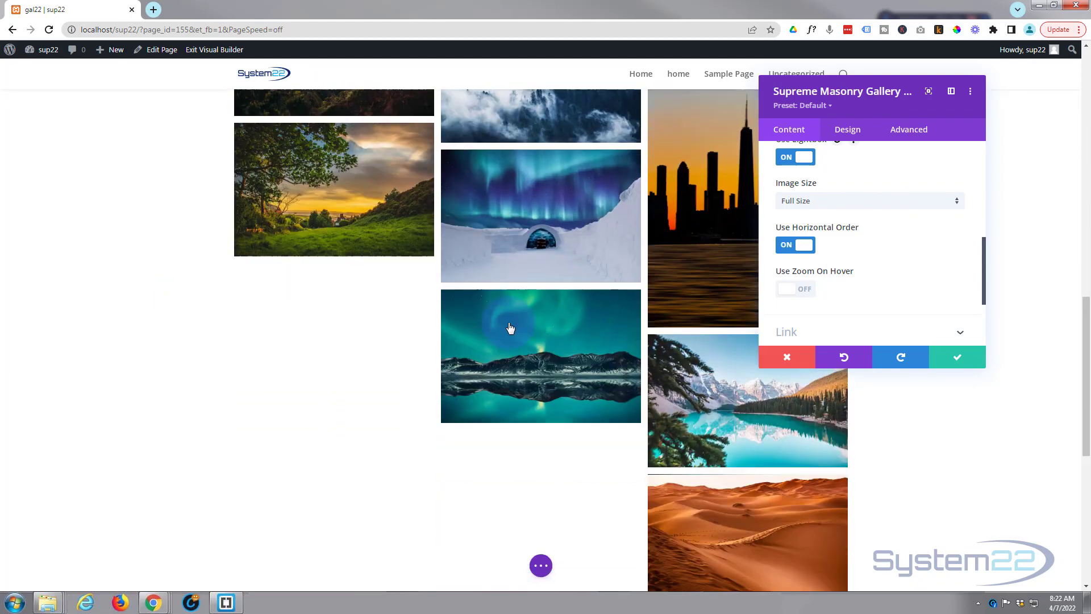
middle_click(343, 386)
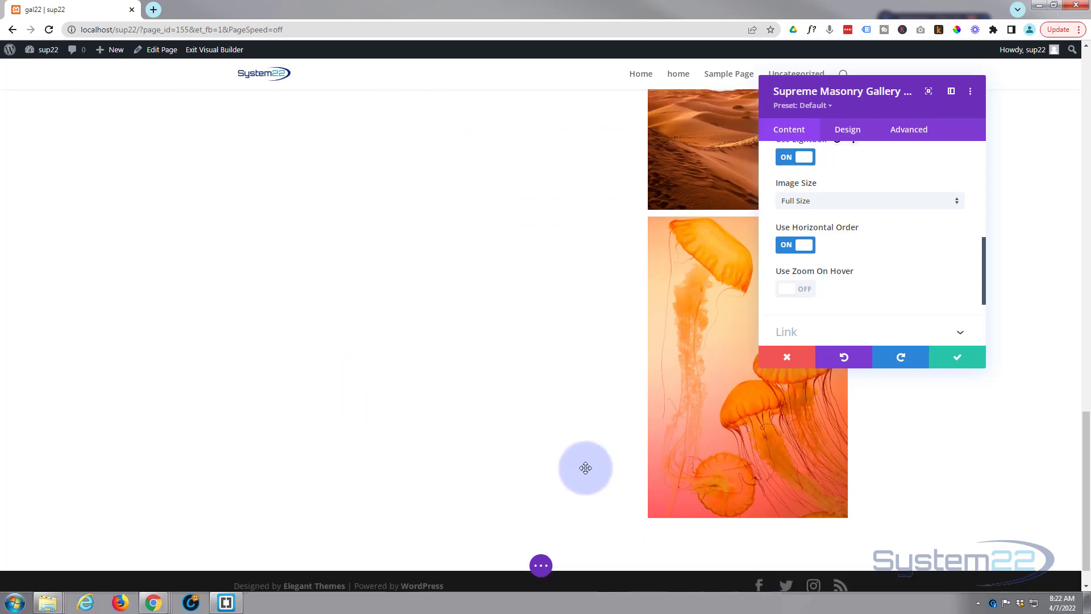
scroll(551, 470, "up", 5)
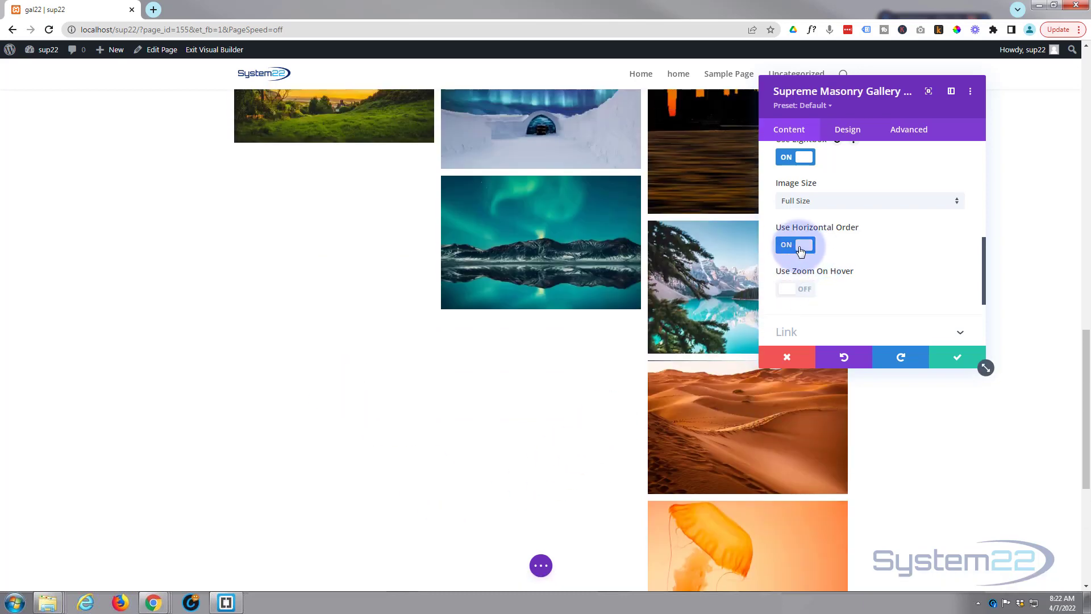
Turn Use Horizontal Order off and scroll the preview to check the reflowed images.
left_click(796, 245)
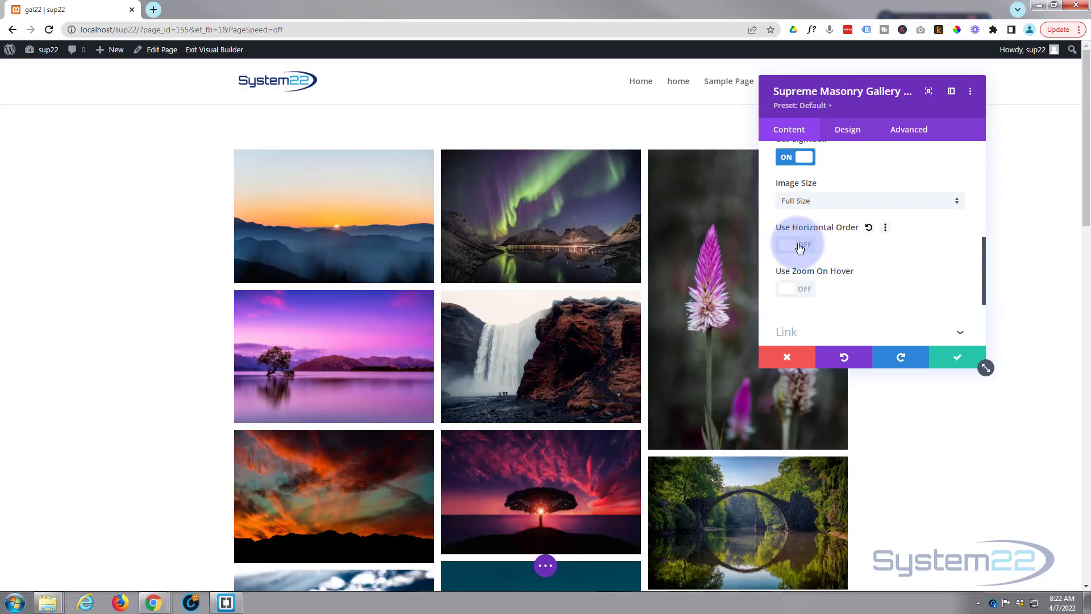
scroll(389, 300, "down", 8)
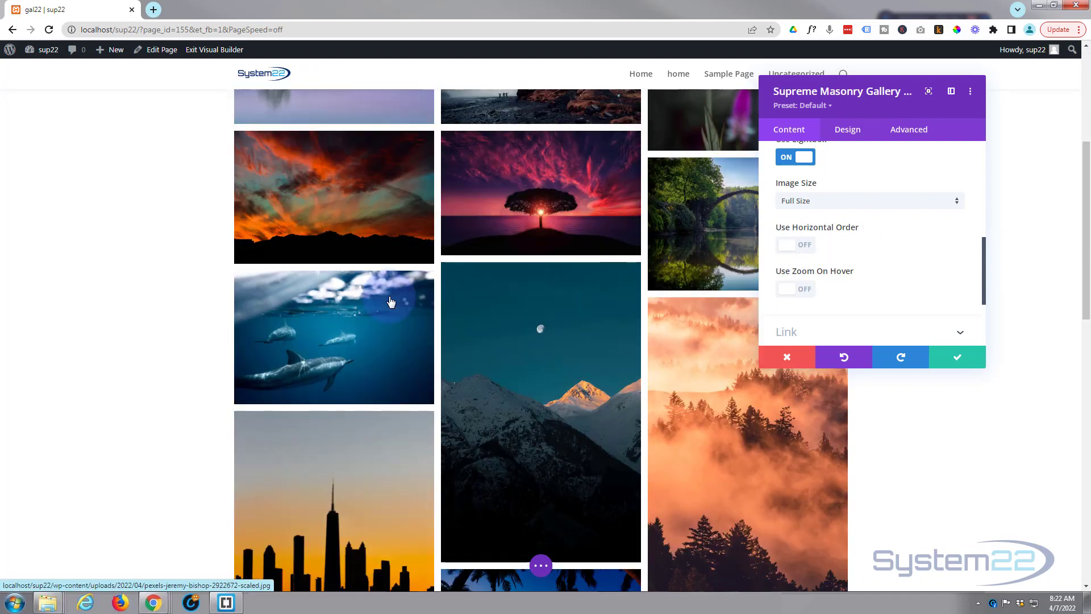
scroll(391, 301, "down", 10)
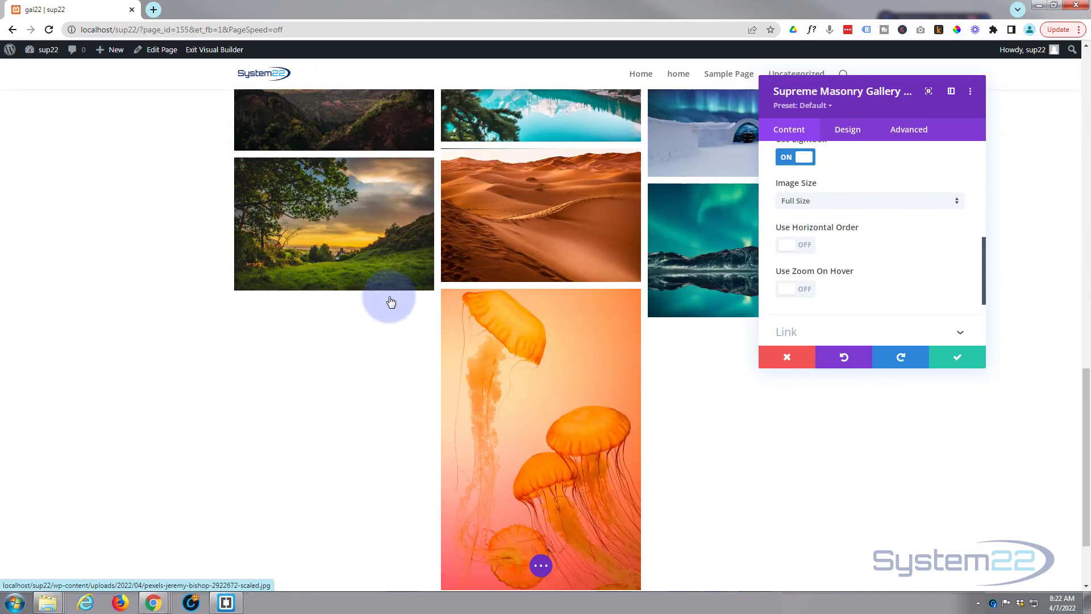
scroll(391, 301, "up", 8)
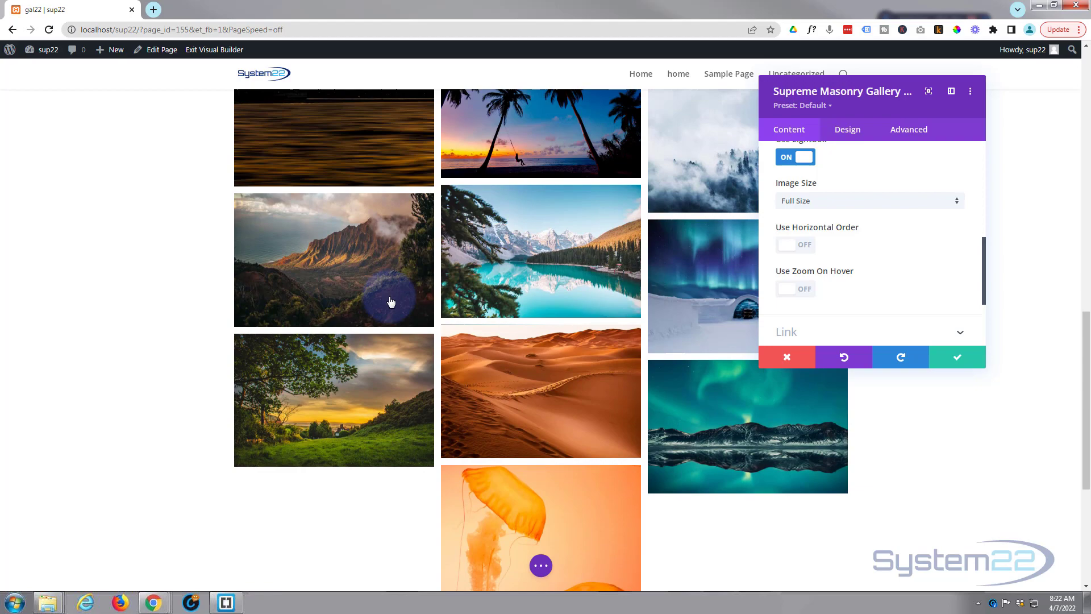
scroll(391, 302, "up", 10)
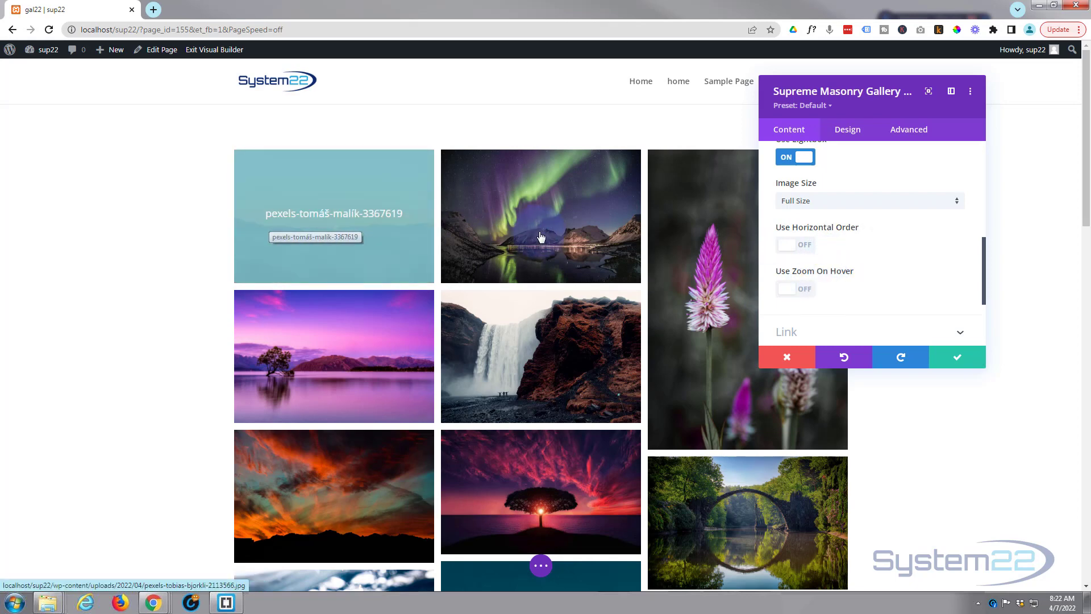
Switch the gallery's Use Overlay setting off and review the preview.
scroll(858, 202, "up", 5)
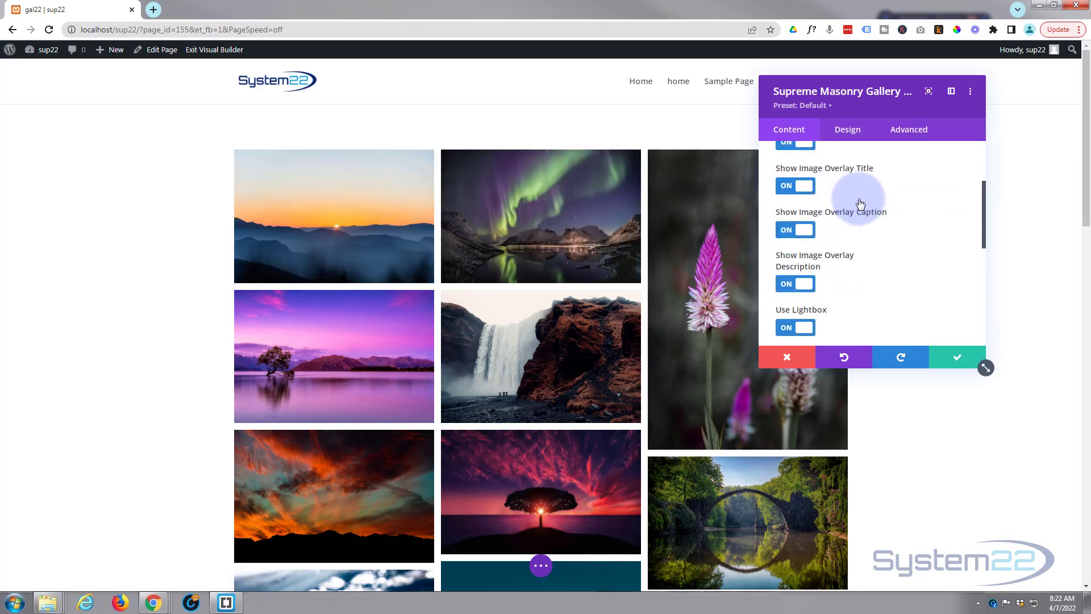
scroll(857, 202, "up", 1)
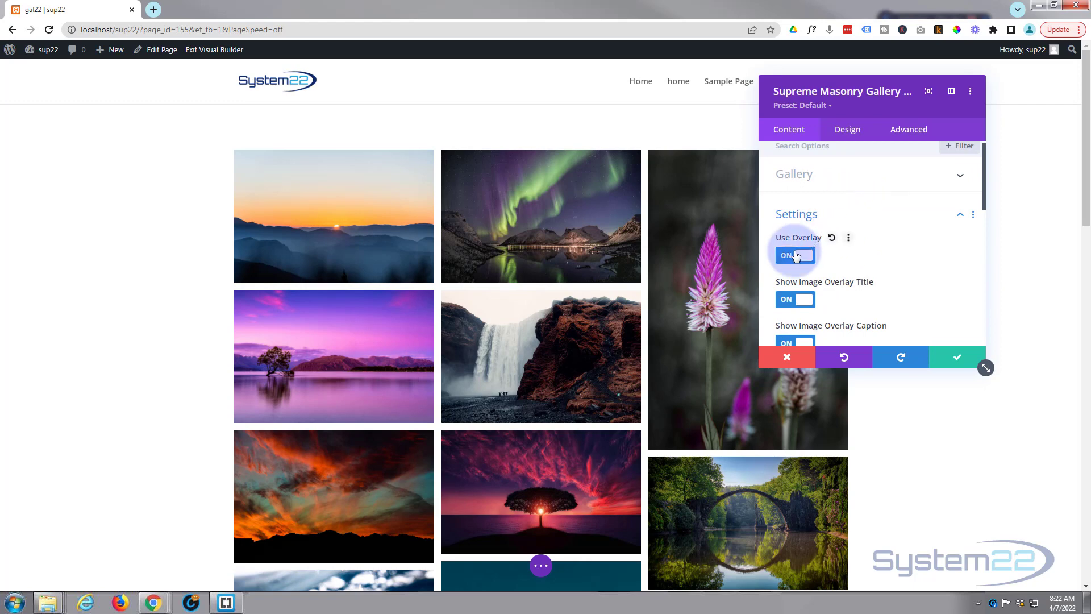
left_click(796, 256)
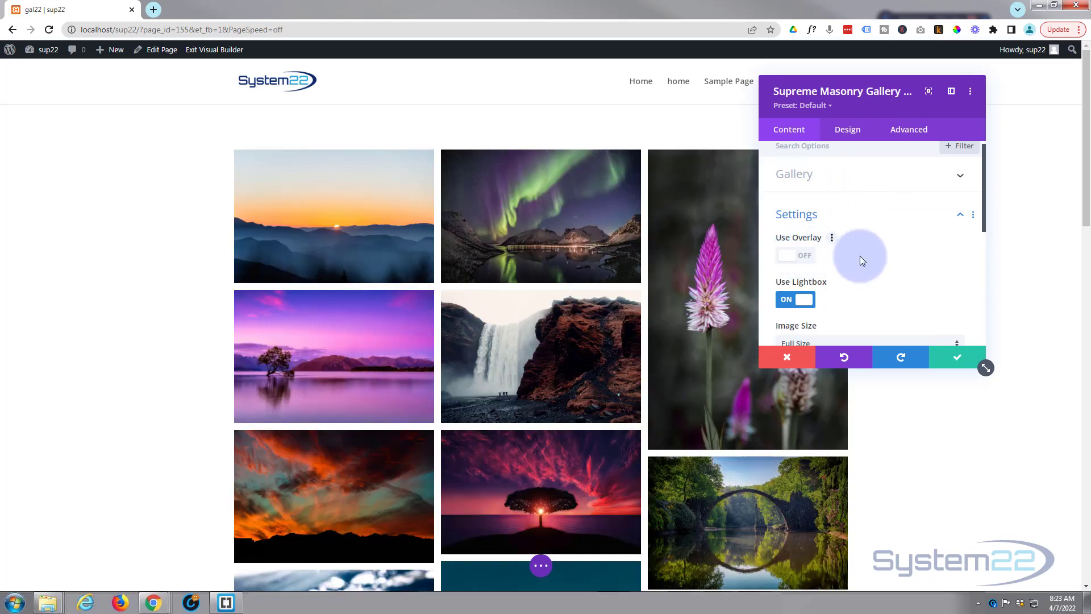
scroll(861, 257, "down", 6)
scroll(863, 259, "up", 2)
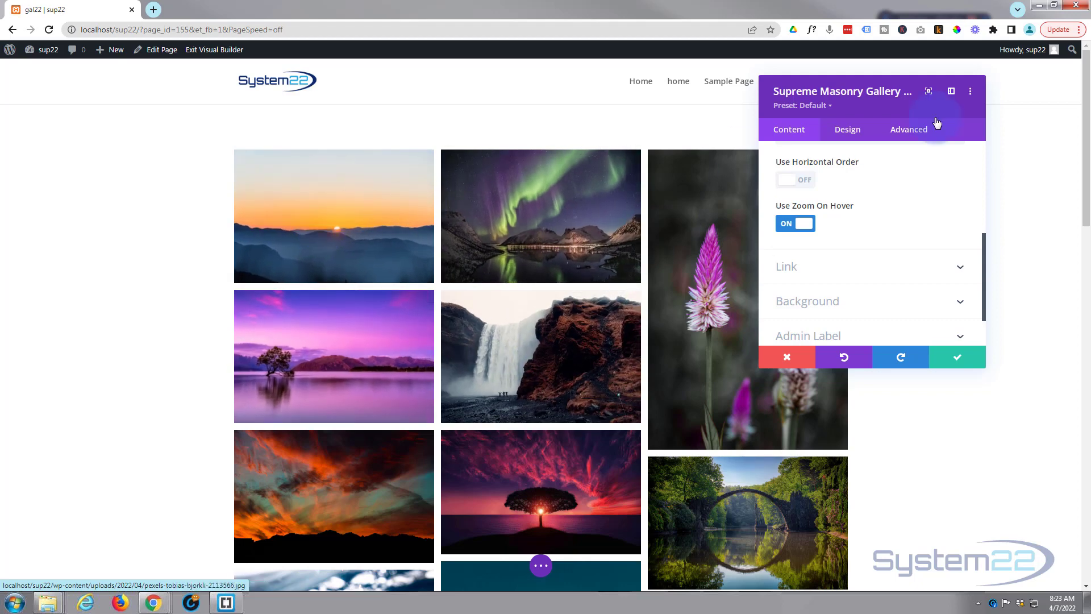
scroll(825, 300, "up", 3)
scroll(825, 299, "up", 1)
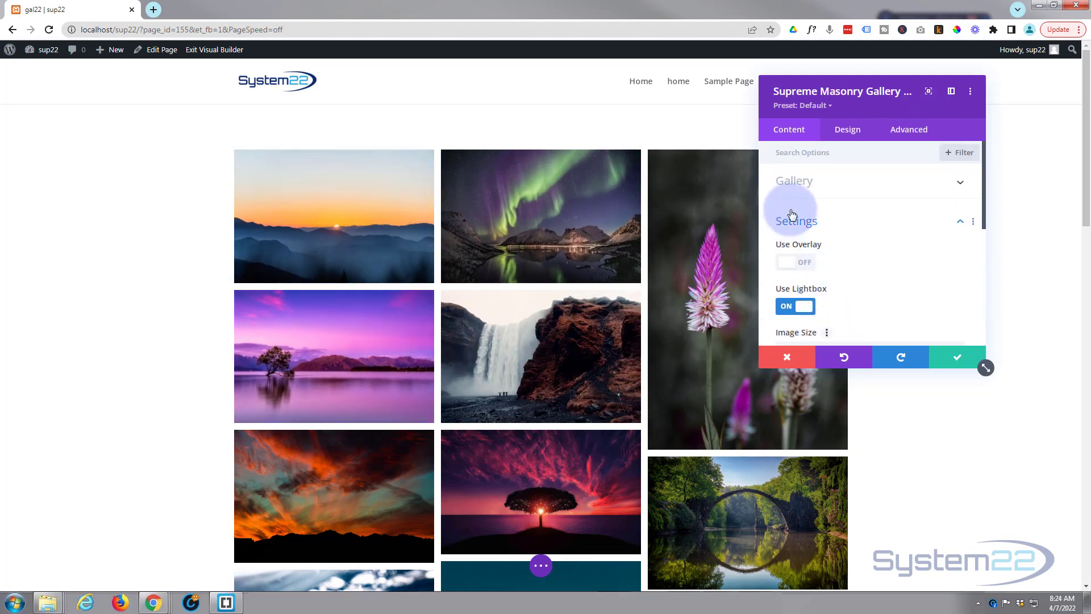
Switch Use Overlay back on for the gallery images.
left_click(788, 263)
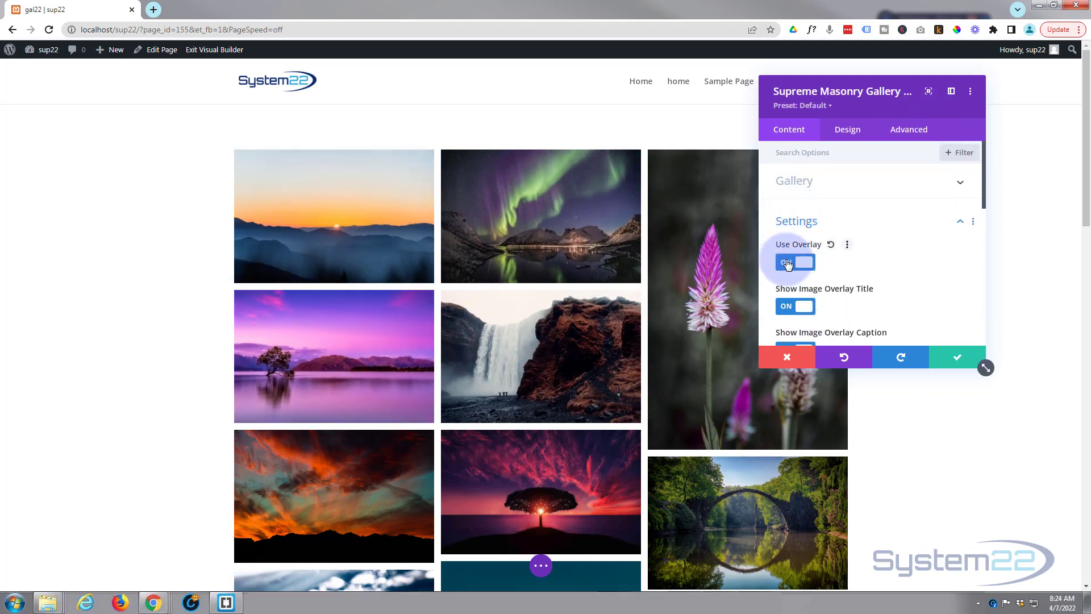
left_click(845, 130)
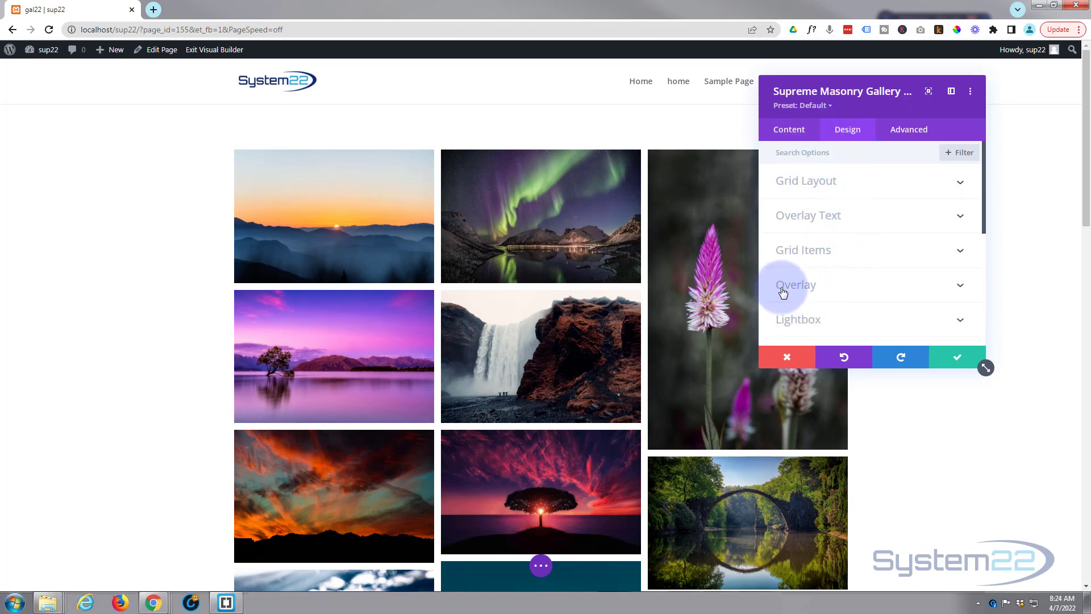
left_click(787, 133)
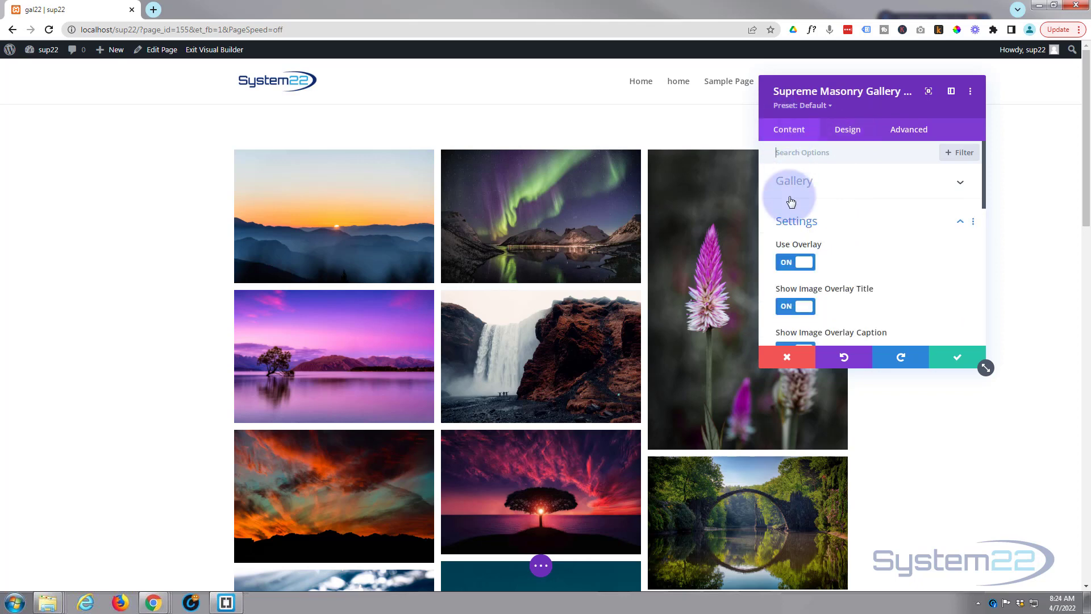
left_click(848, 132)
Set the Overlay Color to semi-transparent black, rgba(0,0,0,0.51).
left_click(850, 290)
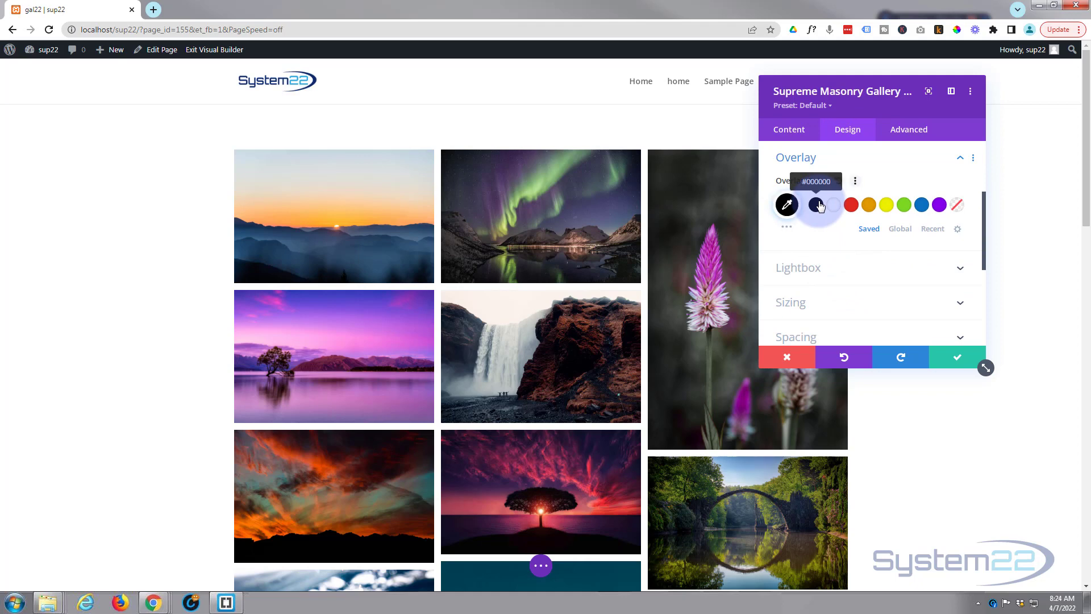
left_click(793, 210)
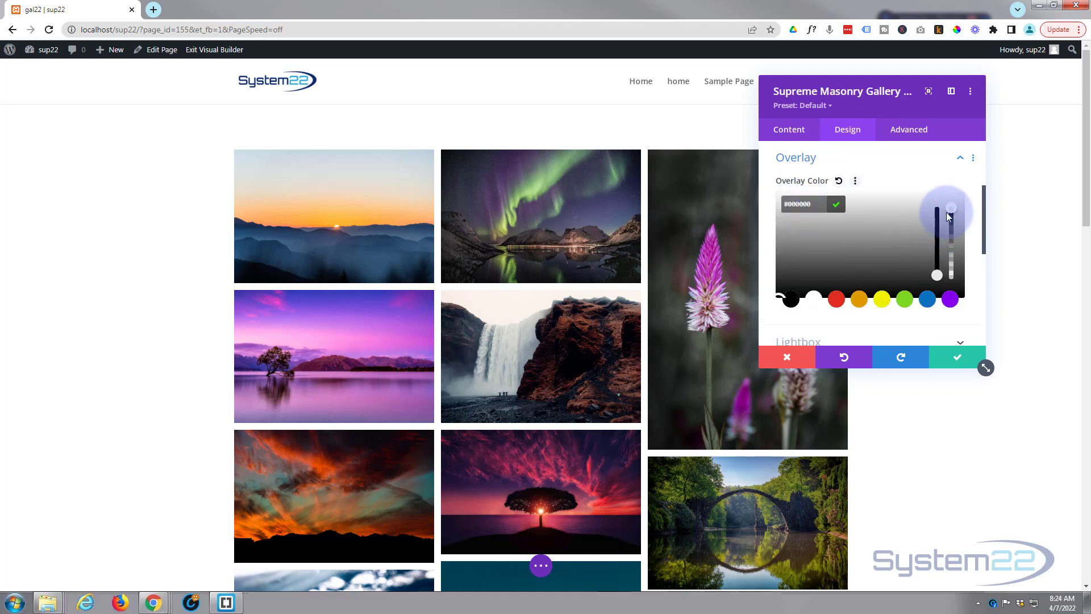
mouse_move(953, 225)
left_mouse_down()
mouse_move(953, 258)
mouse_move(951, 242)
left_mouse_up()
mouse_move(289, 250)
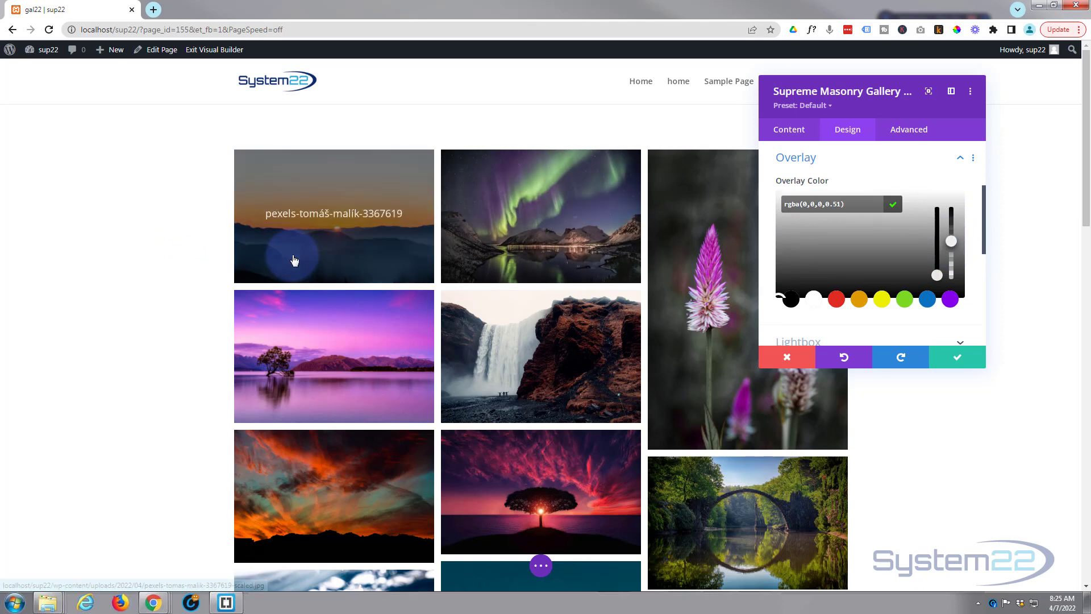
mouse_move(502, 253)
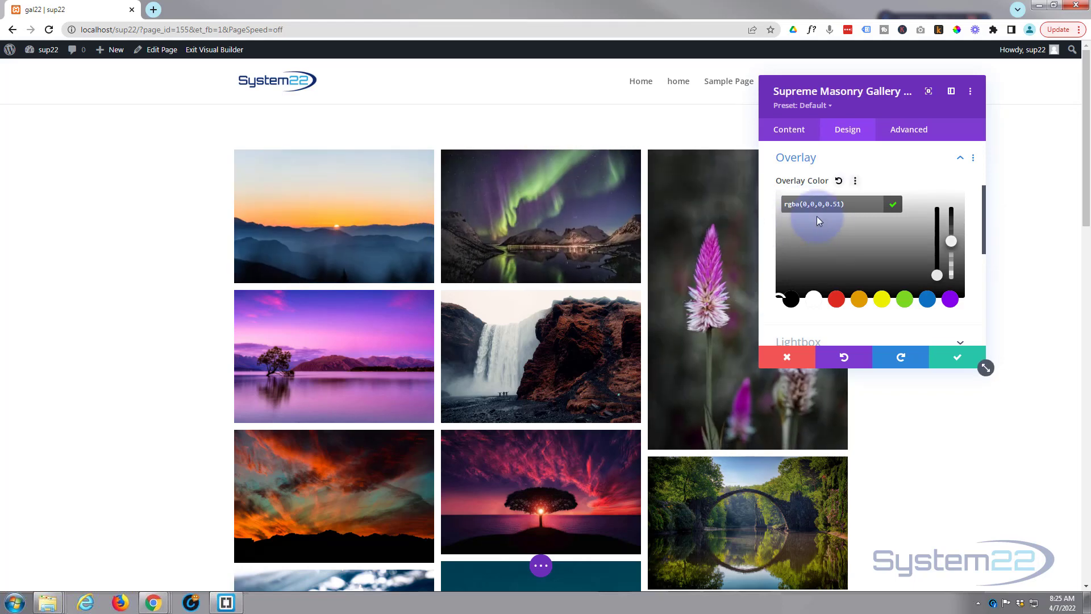
left_click(787, 131)
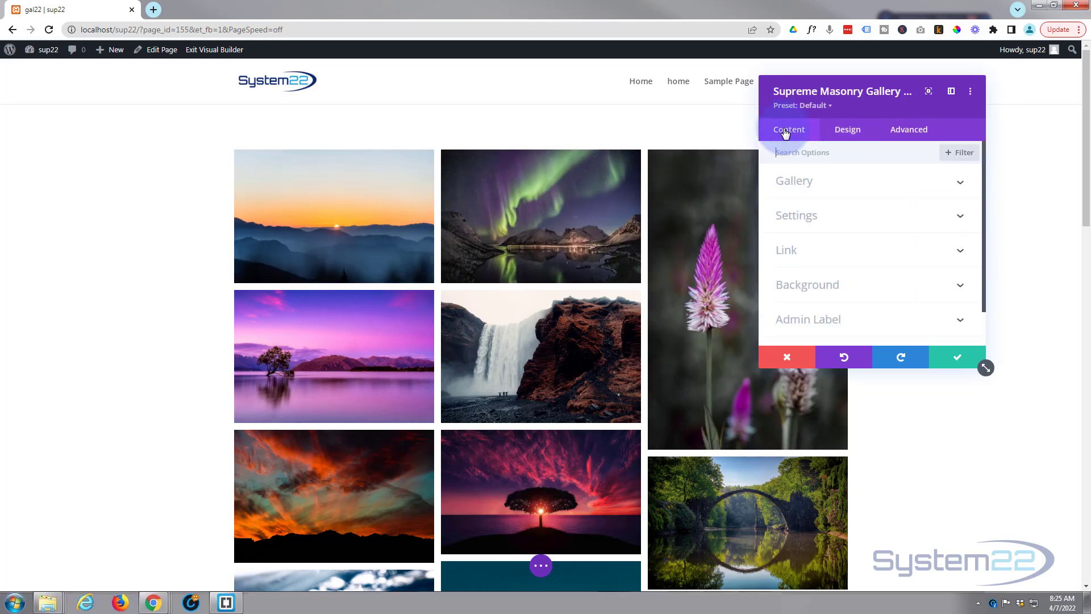
Expand the Link settings, leaving Module Link URL empty and the target In The Same Window.
left_click(870, 216)
scroll(870, 214, "down", 2)
scroll(871, 214, "down", 3)
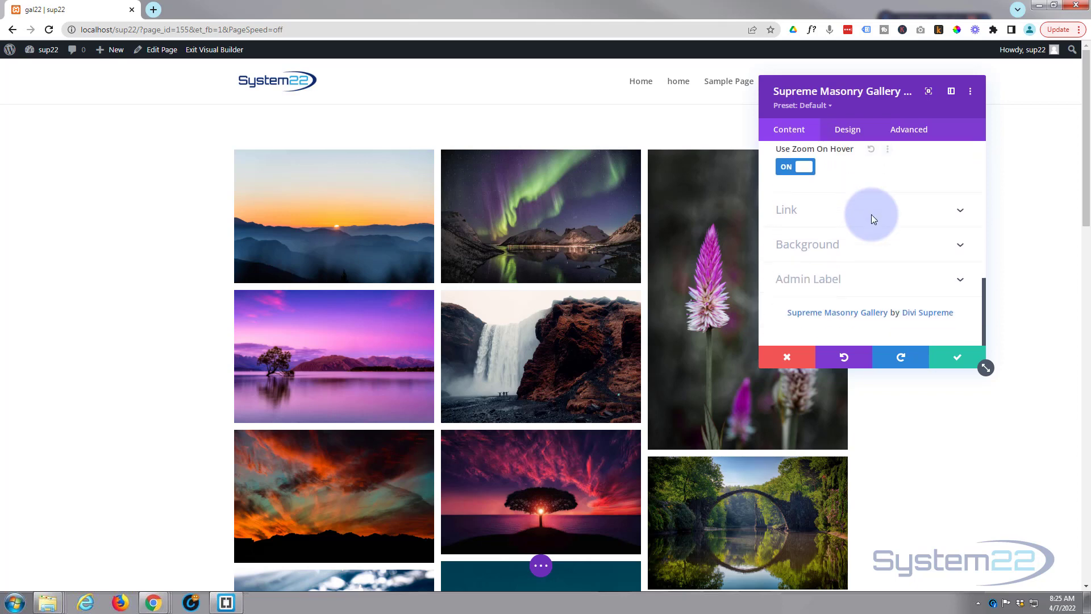
left_click(830, 212)
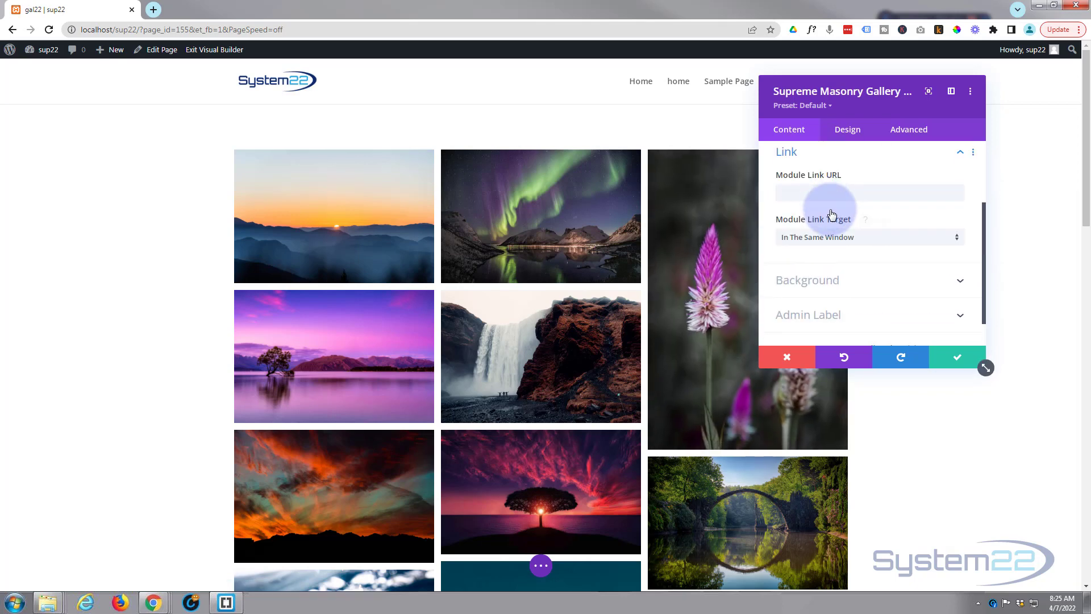
left_click(787, 198)
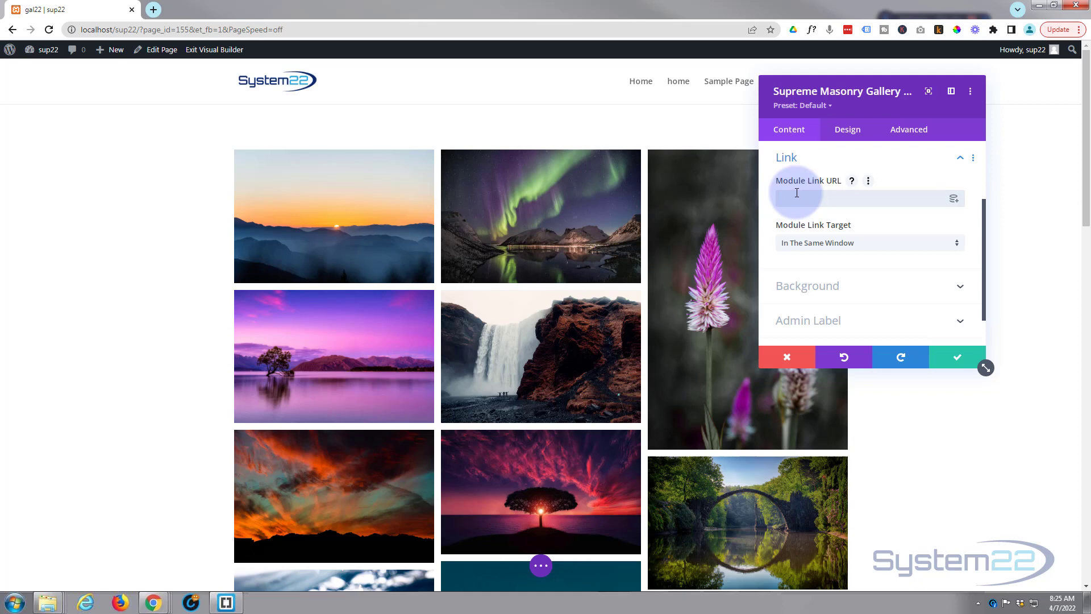
left_click(826, 244)
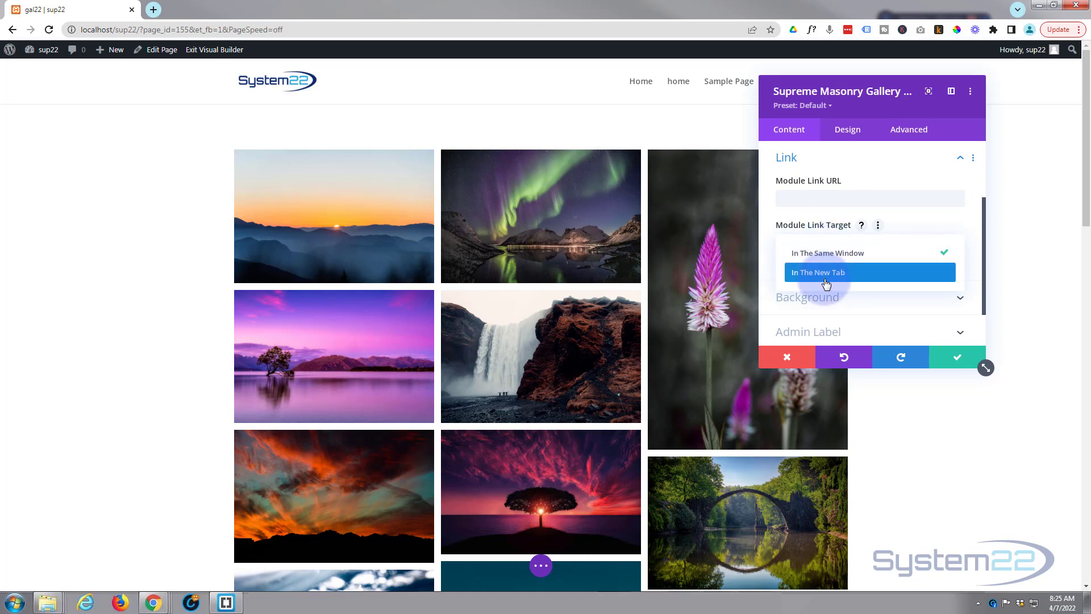
left_click(768, 241)
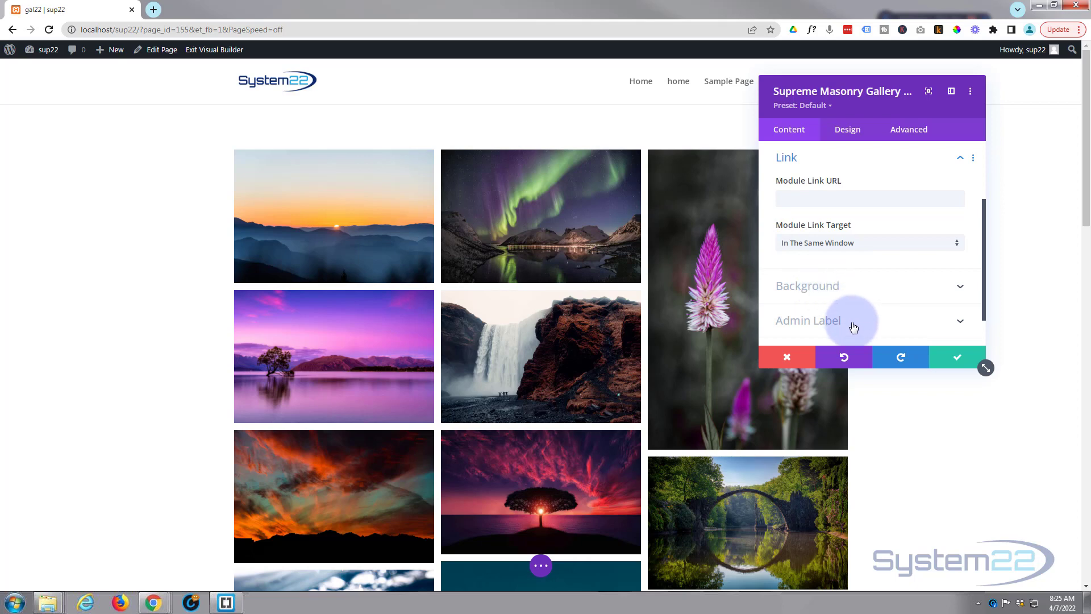
scroll(850, 321, "down", 2)
scroll(837, 299, "up", 4)
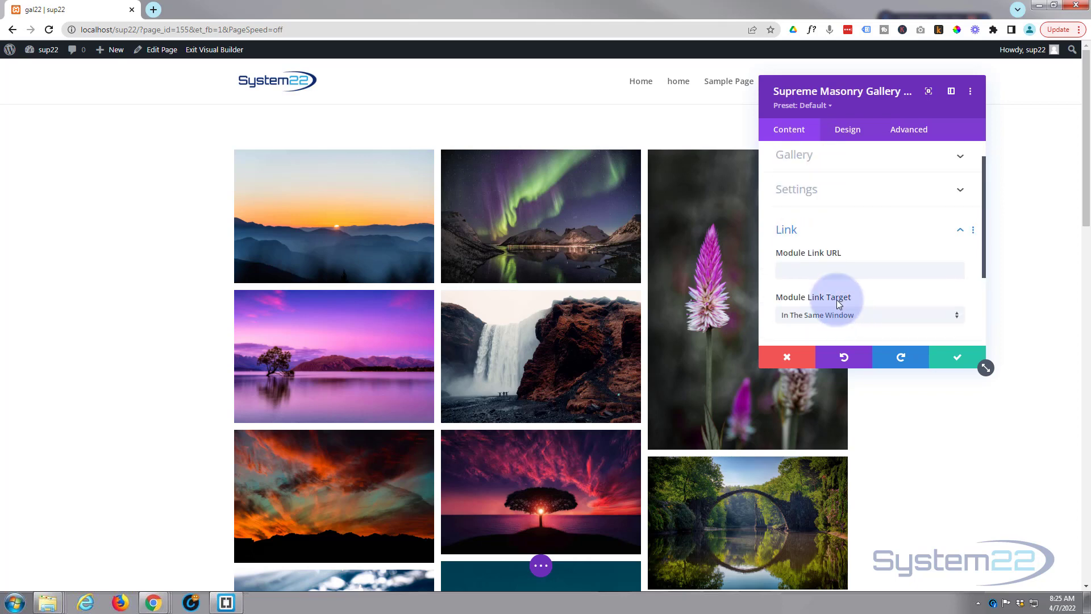
In Grid Layout, try 2 columns, then set the gallery back to 4 columns.
left_click(855, 135)
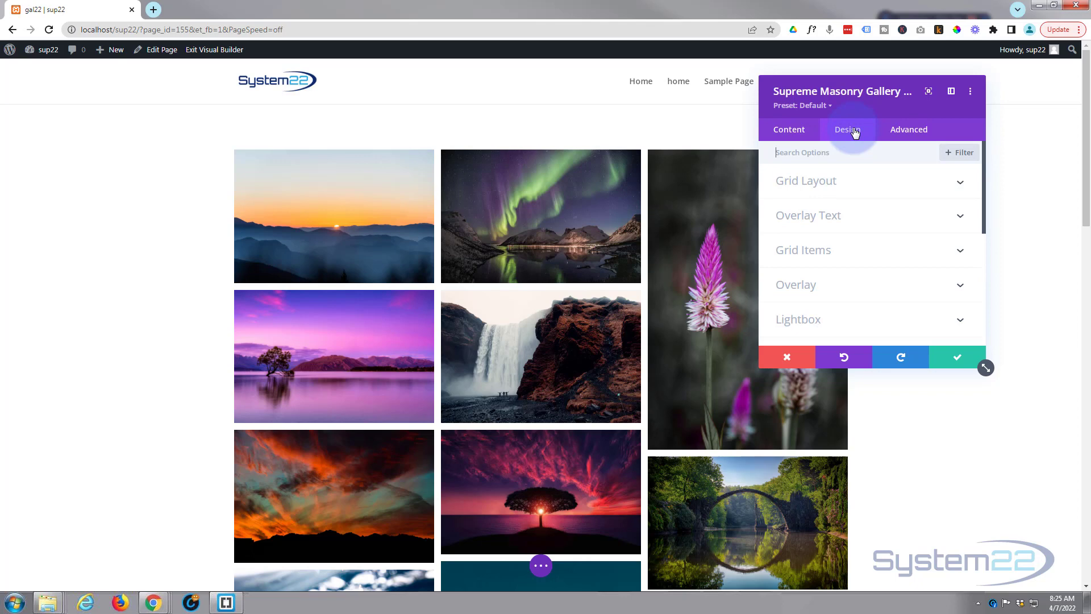
left_click(866, 191)
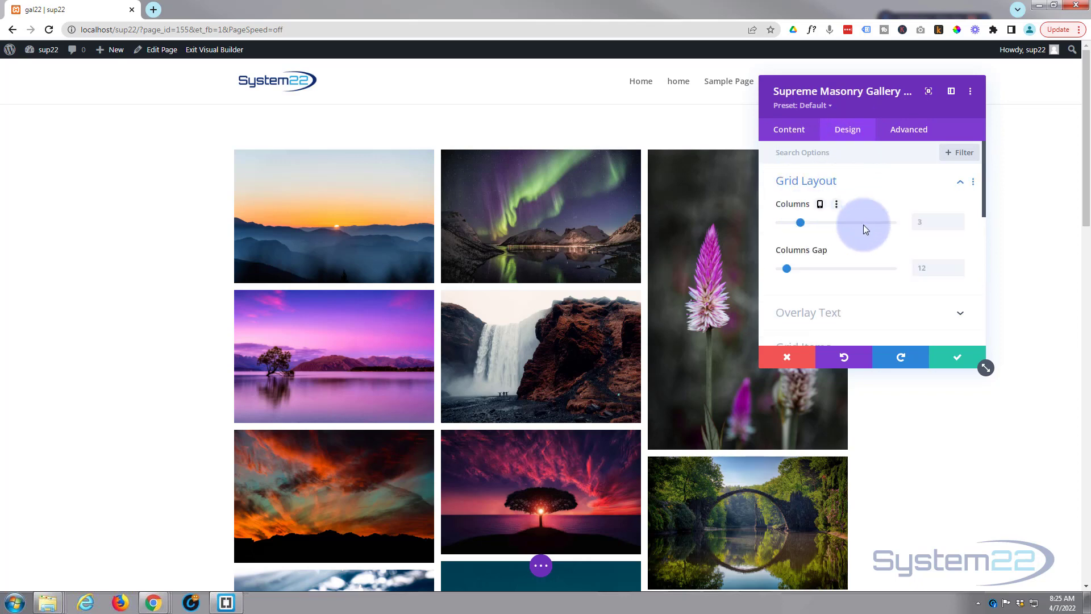
left_click(942, 228)
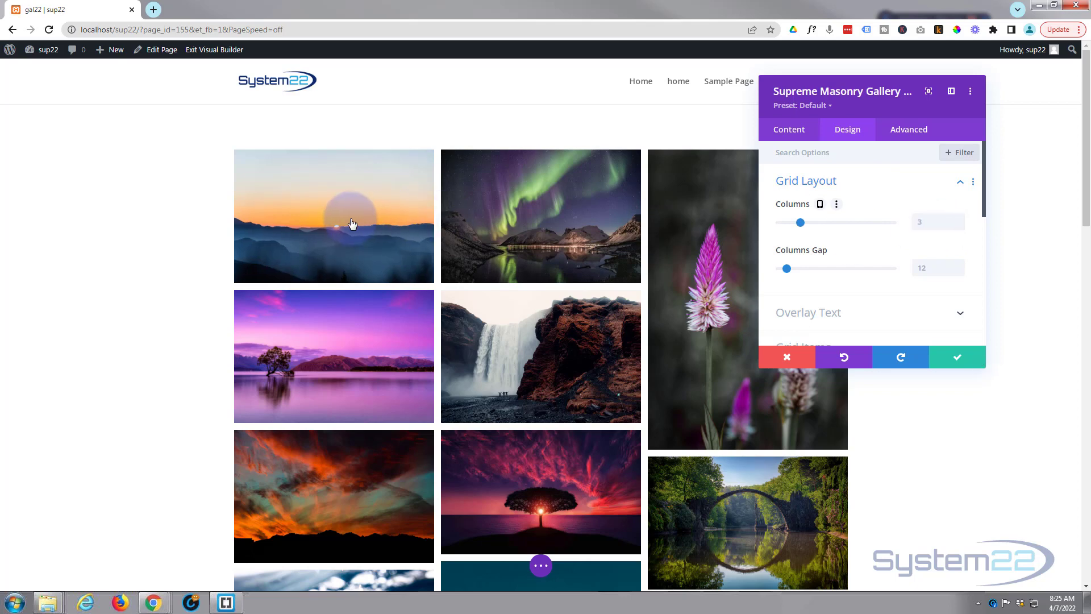
left_click(801, 222)
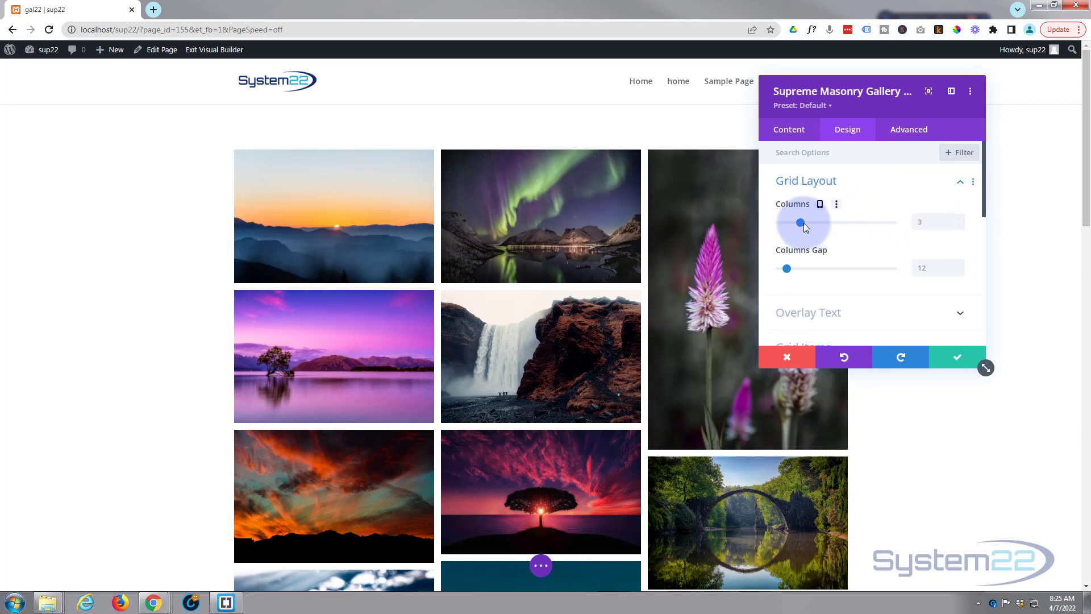
left_click_drag(801, 222, 791, 223)
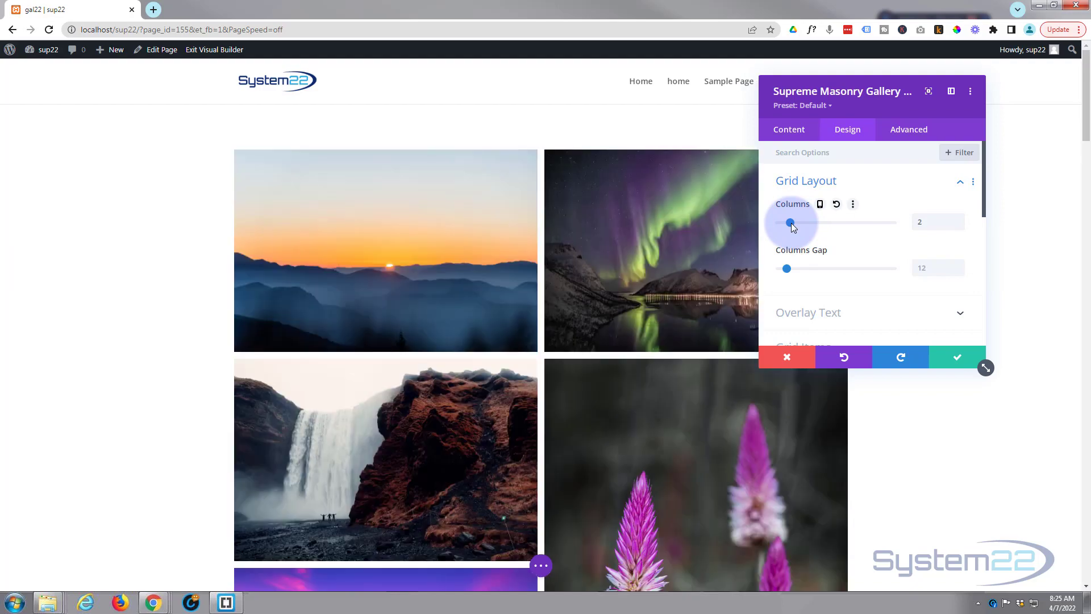
scroll(499, 284, "down", 6)
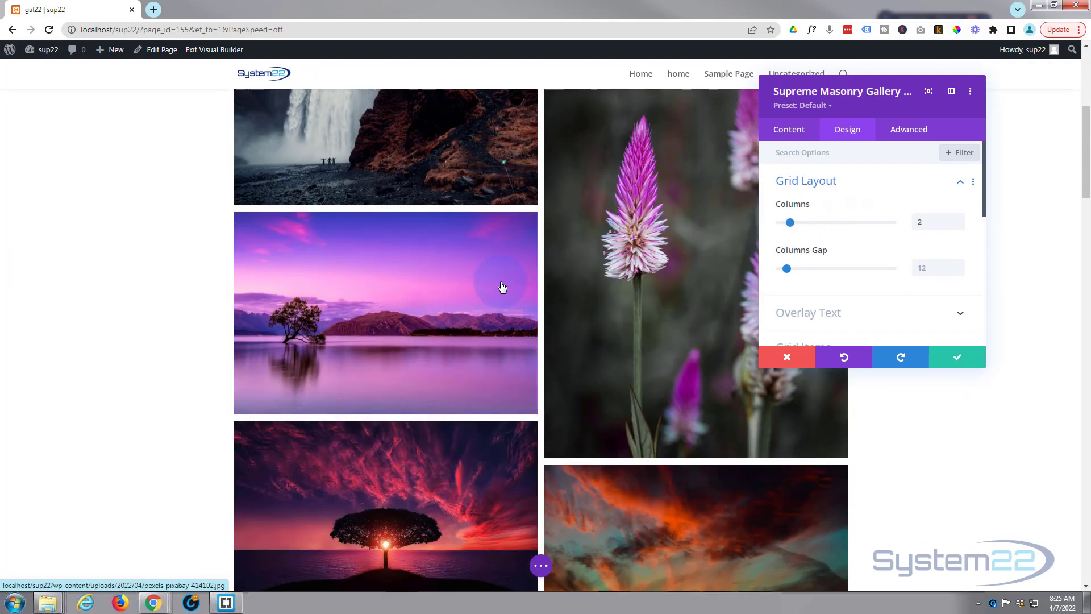
scroll(502, 287, "down", 3)
scroll(504, 286, "up", 5)
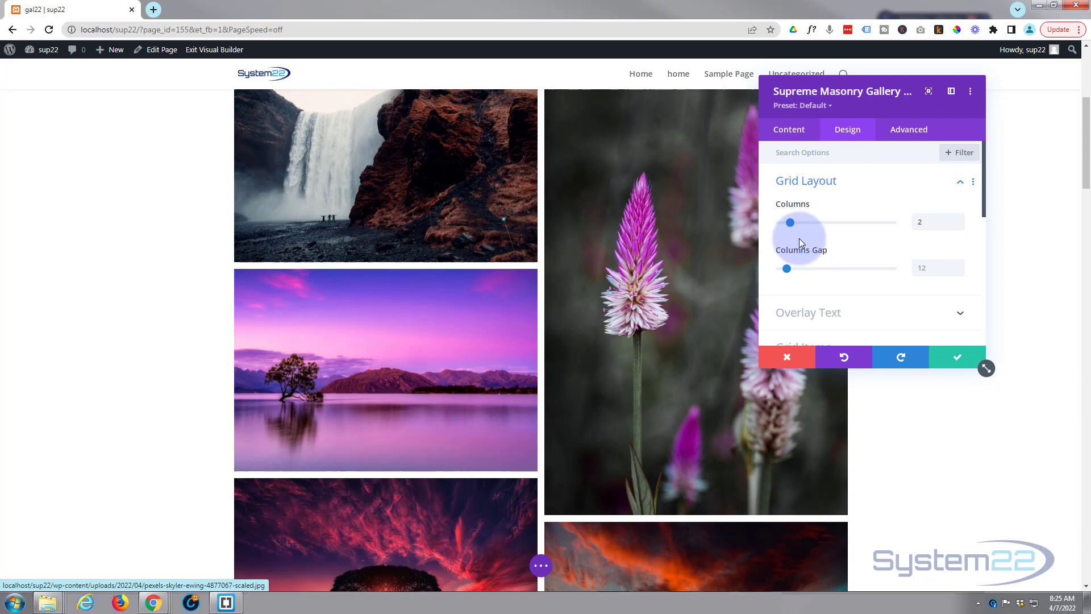
left_click_drag(793, 222, 819, 223)
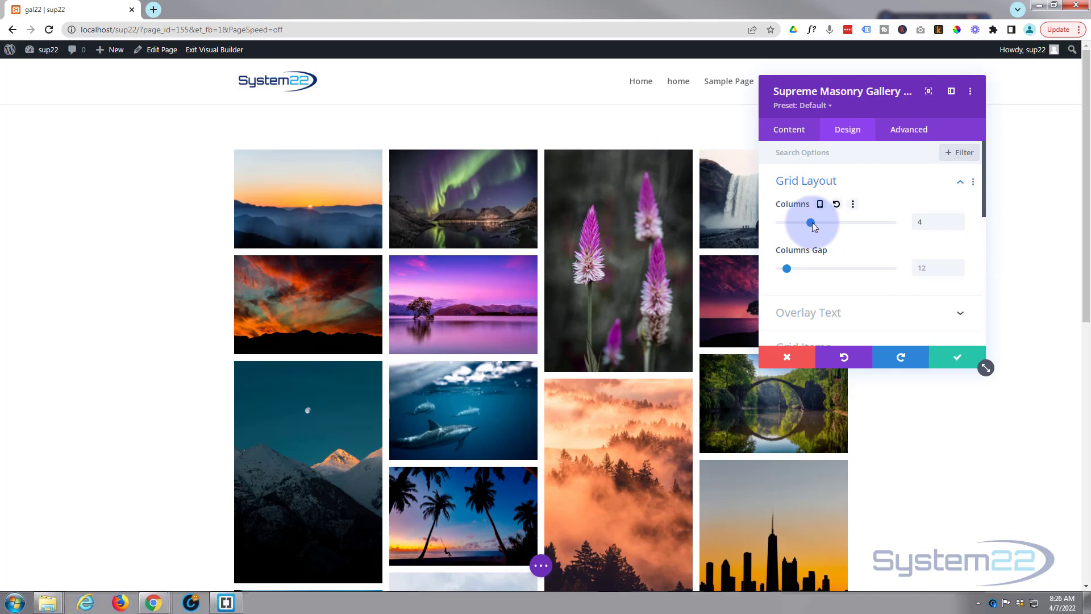
scroll(630, 293, "down", 4)
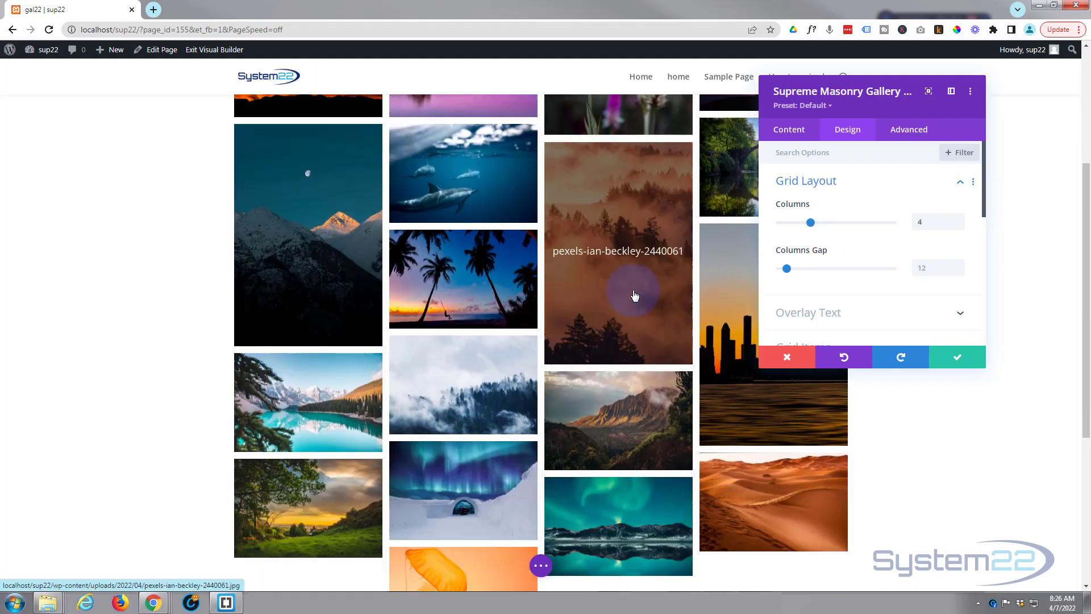
scroll(636, 294, "up", 4)
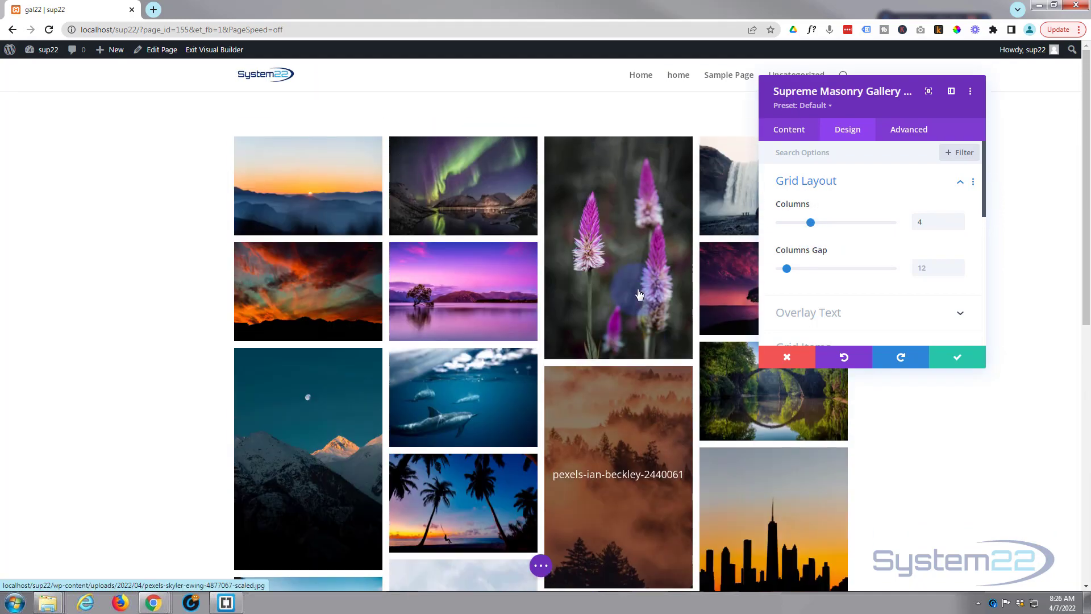
scroll(639, 294, "up", 1)
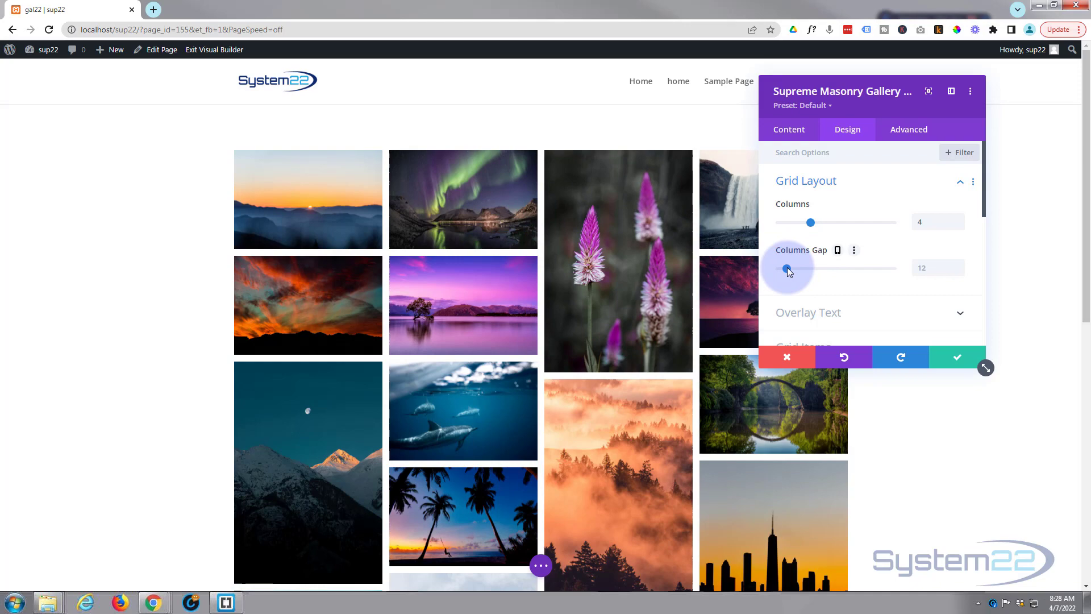
Drag Columns Gap to 0 and scroll to preview the gallery without column gaps.
left_click_drag(787, 268, 756, 275)
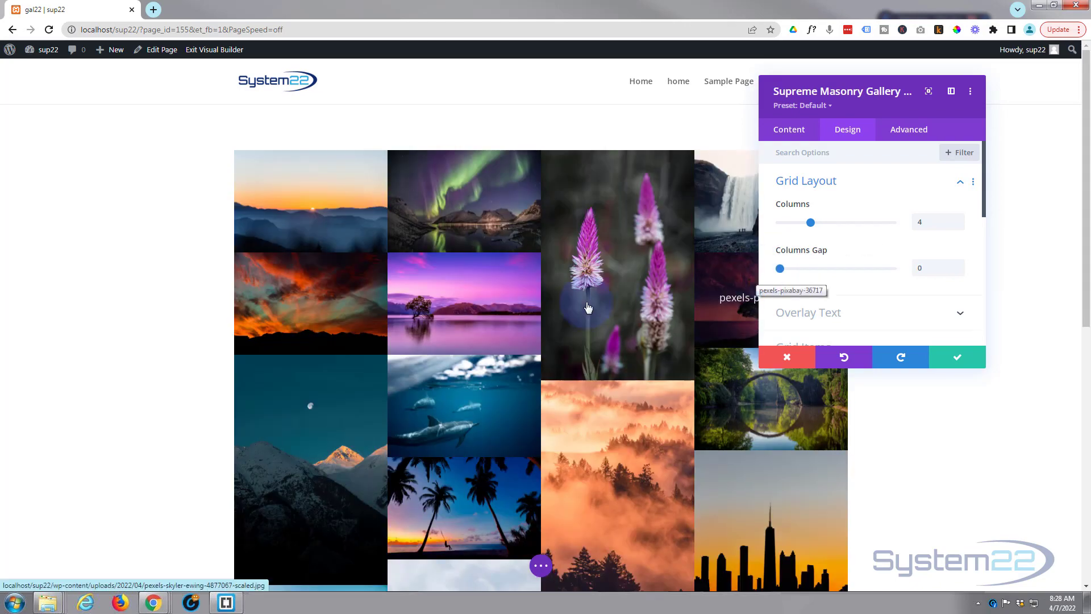
scroll(563, 332, "down", 5)
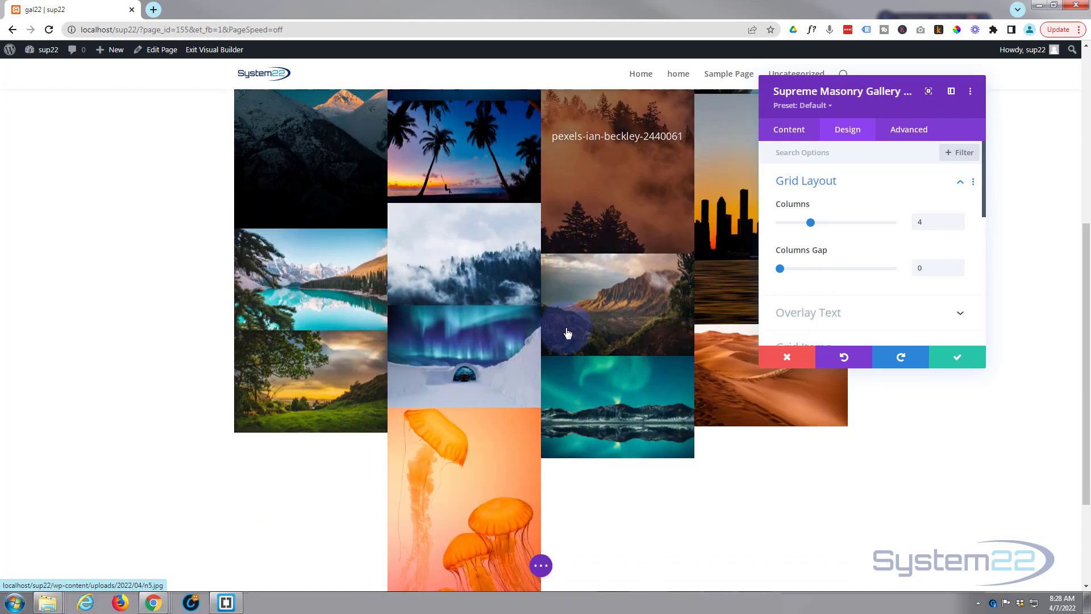
scroll(570, 334, "up", 1)
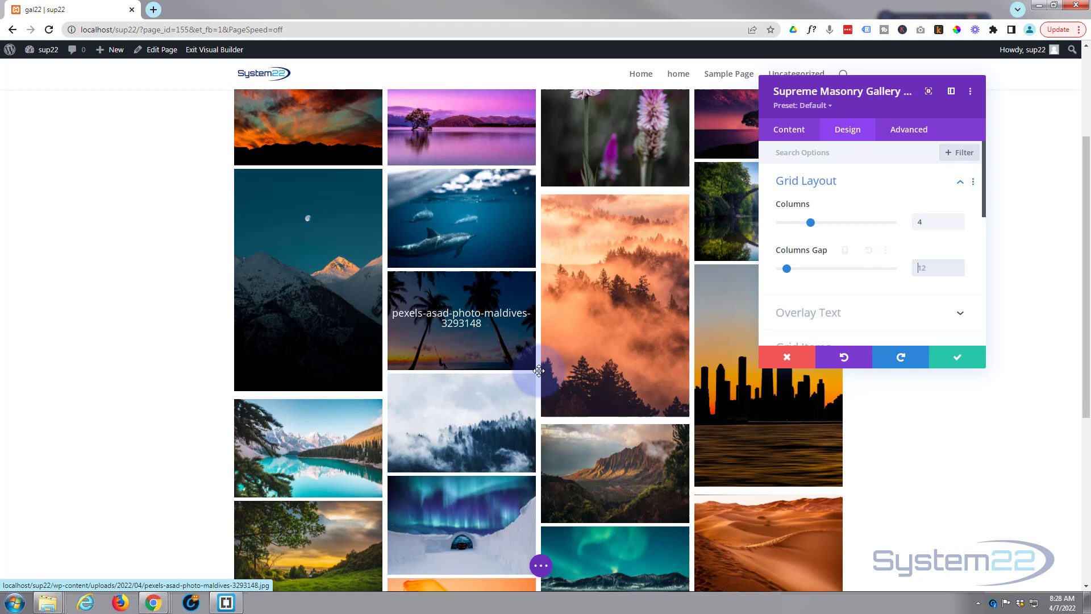
Save and close the masonry gallery module settings.
left_click(871, 184)
left_click(876, 227)
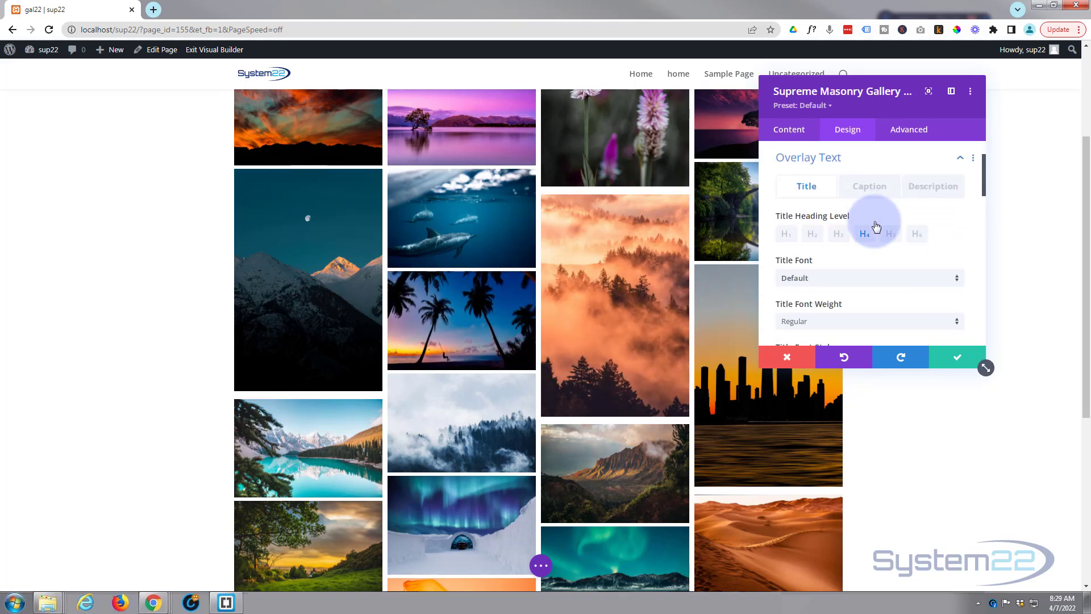
scroll(335, 384, "up", 4)
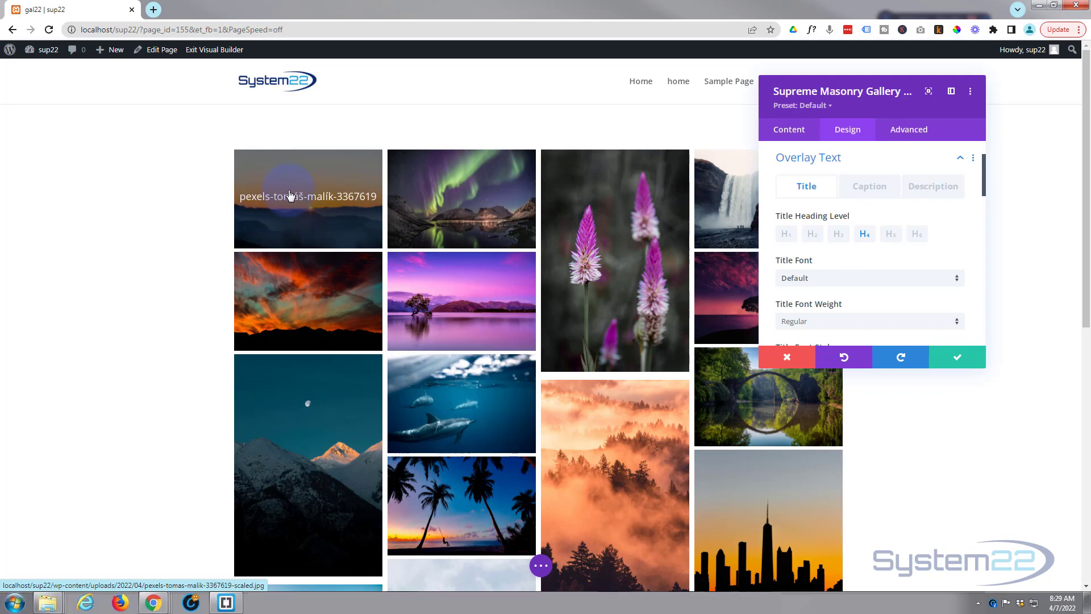
left_click(973, 359)
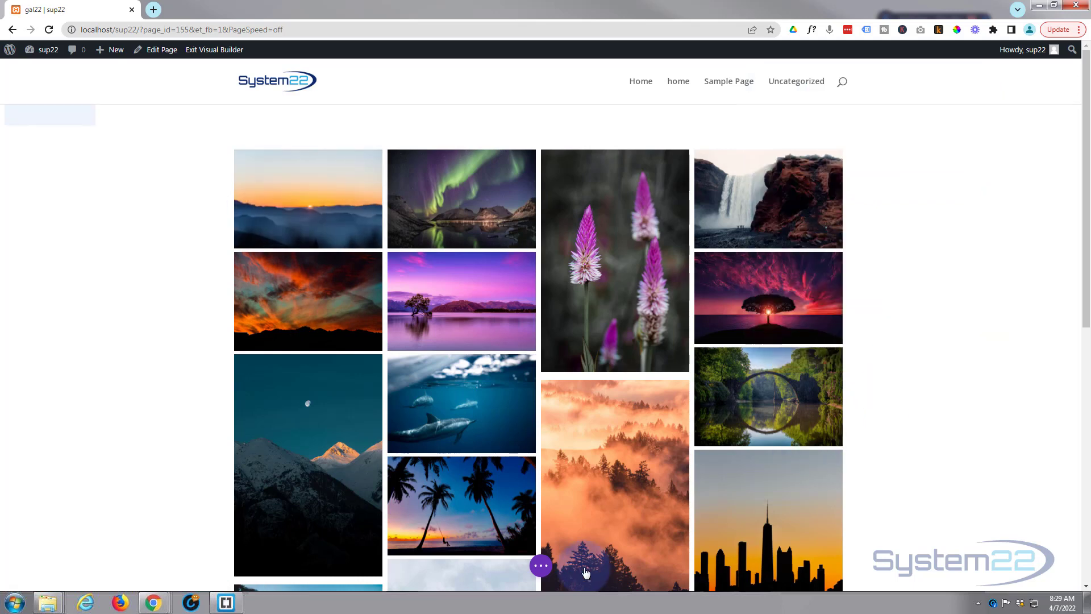
Open the WordPress Dashboard in a new browser tab from the site-name admin menu.
left_click(541, 565)
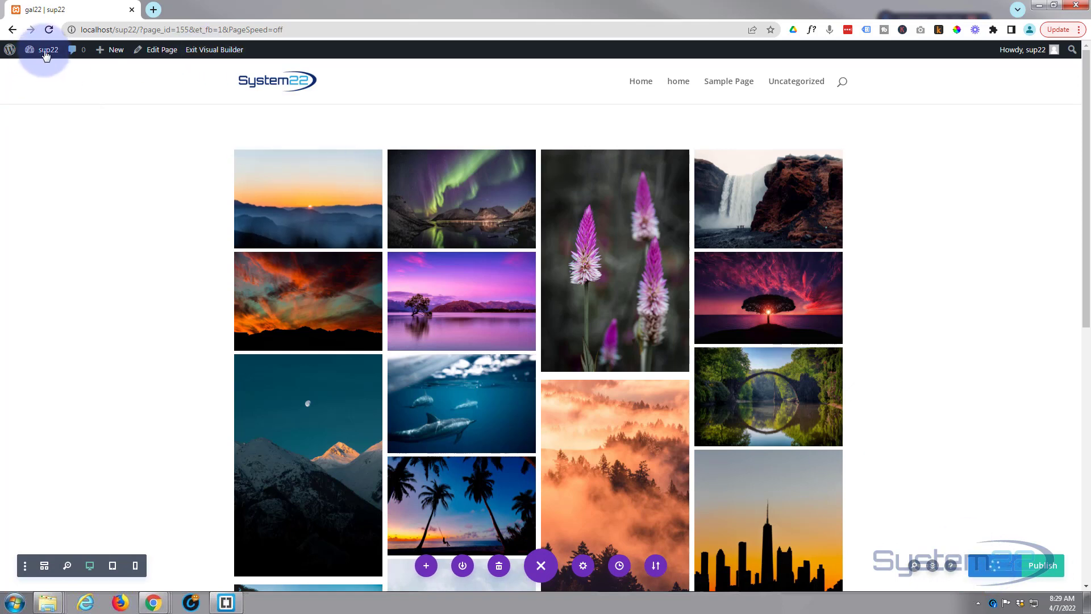
mouse_move(43, 51)
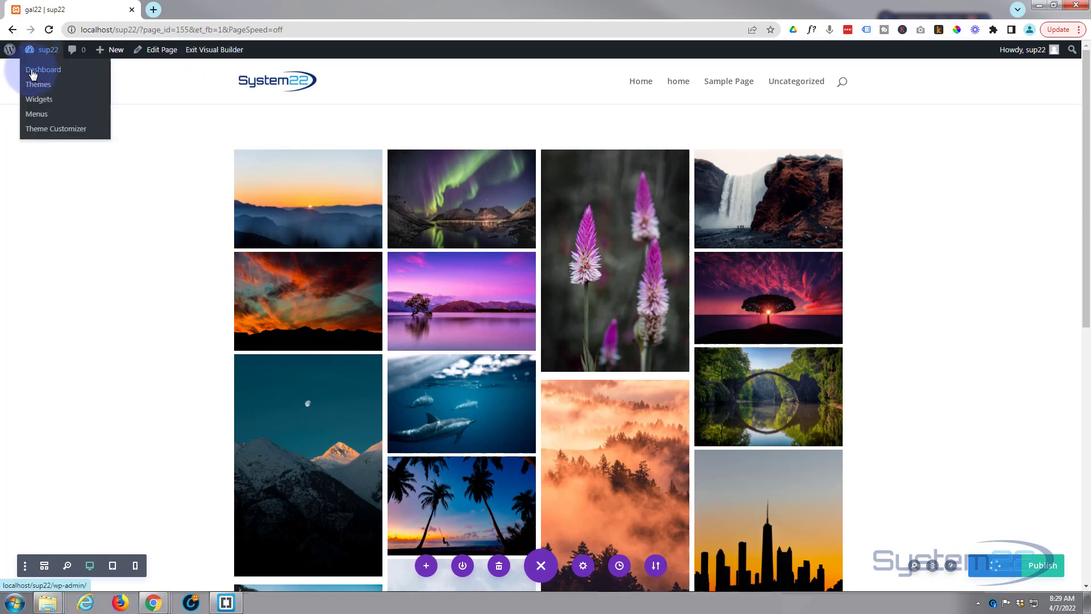
middle_click(32, 71)
Open the sunset-mountains image's details from the Media Library.
left_click(200, 10)
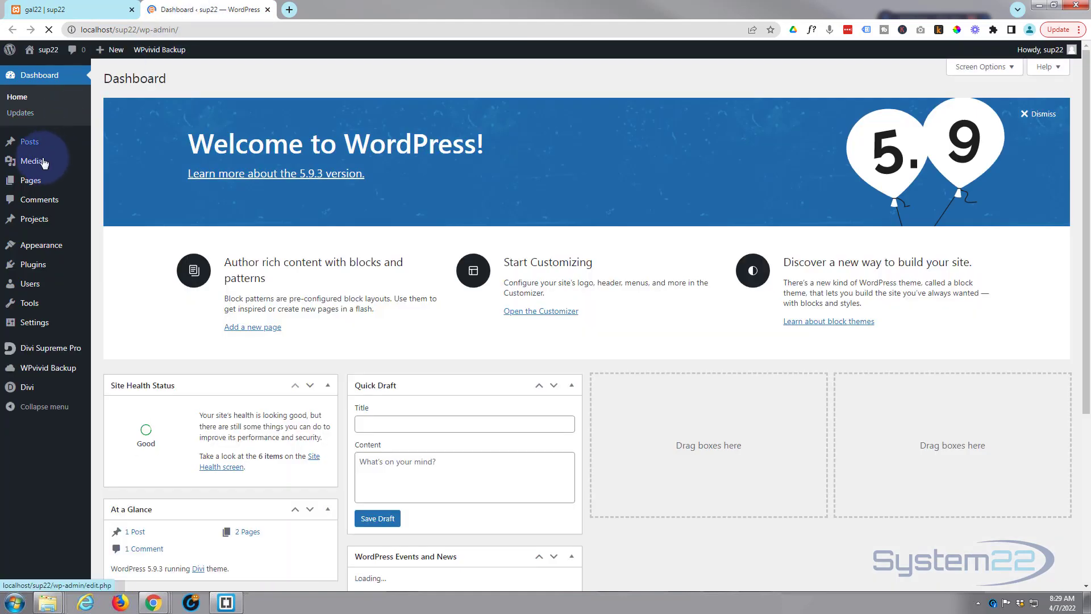
mouse_move(31, 161)
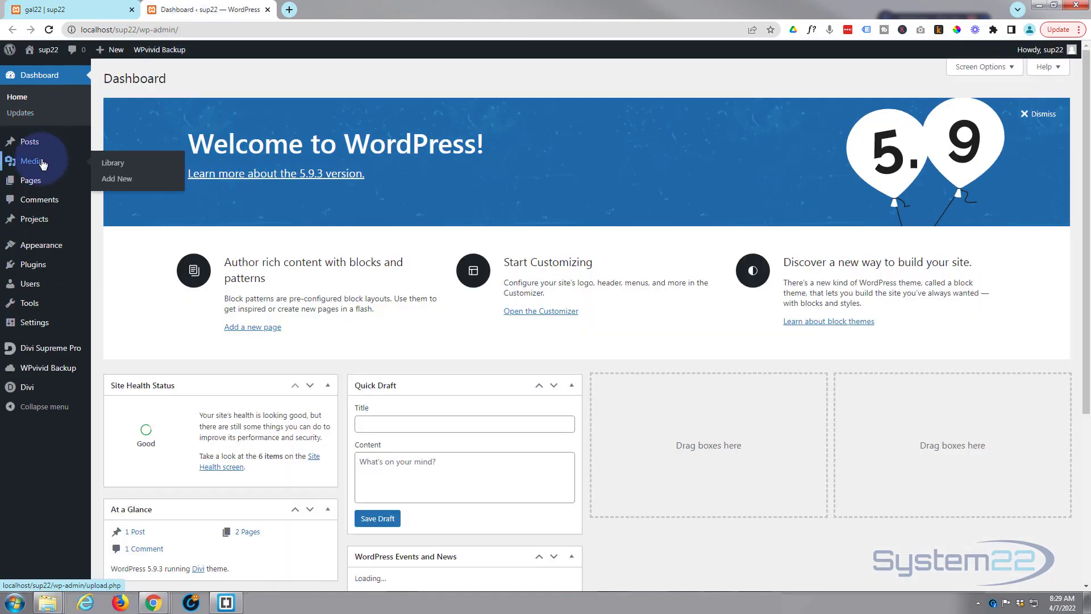
left_click(129, 164)
left_click(148, 183)
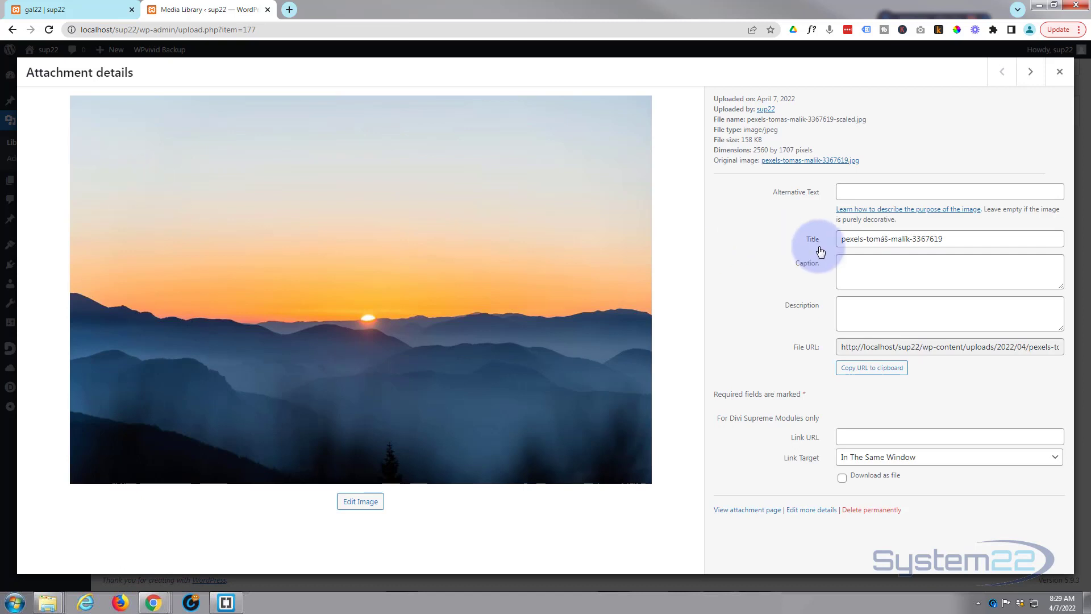
Enter title 'My Image Title', caption 'Image Caption' and description 'This is my description'.
left_click_drag(947, 237, 742, 238)
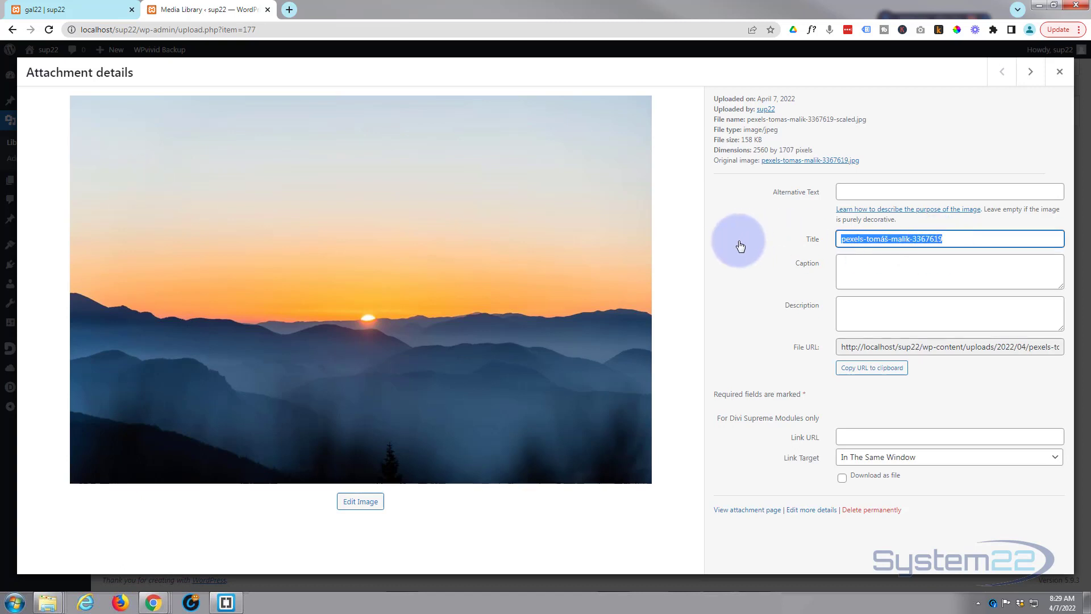
type("My Image Title")
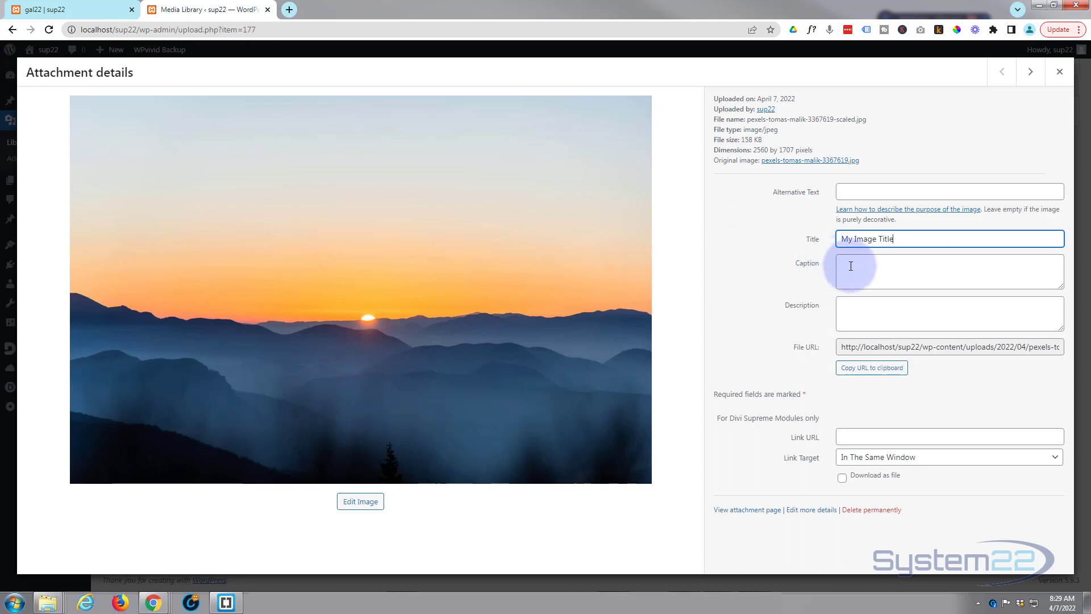
left_click(851, 268)
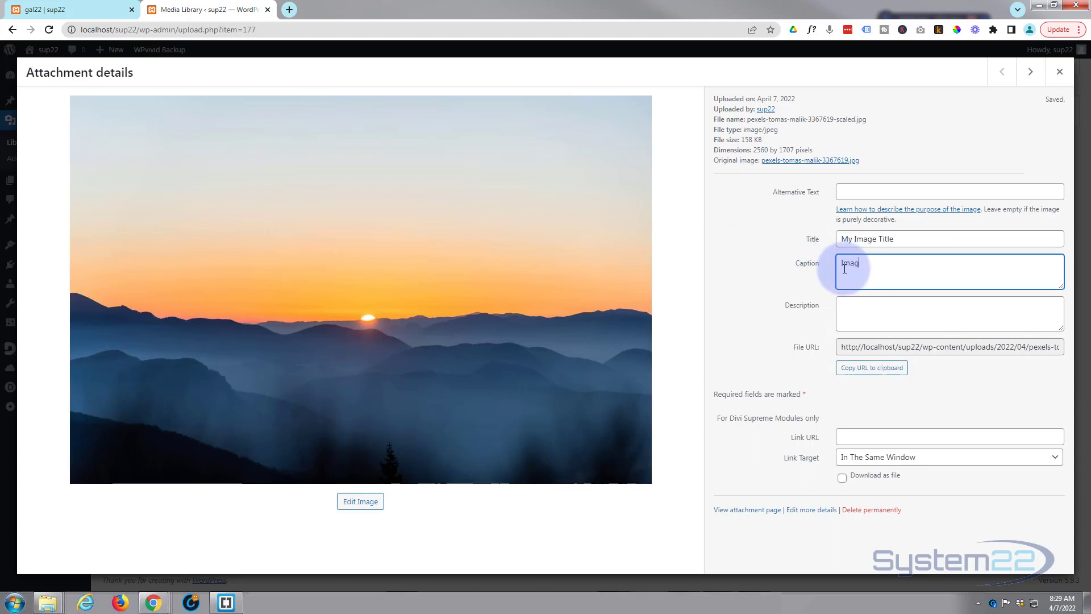
left_click(852, 307)
type("This is my description")
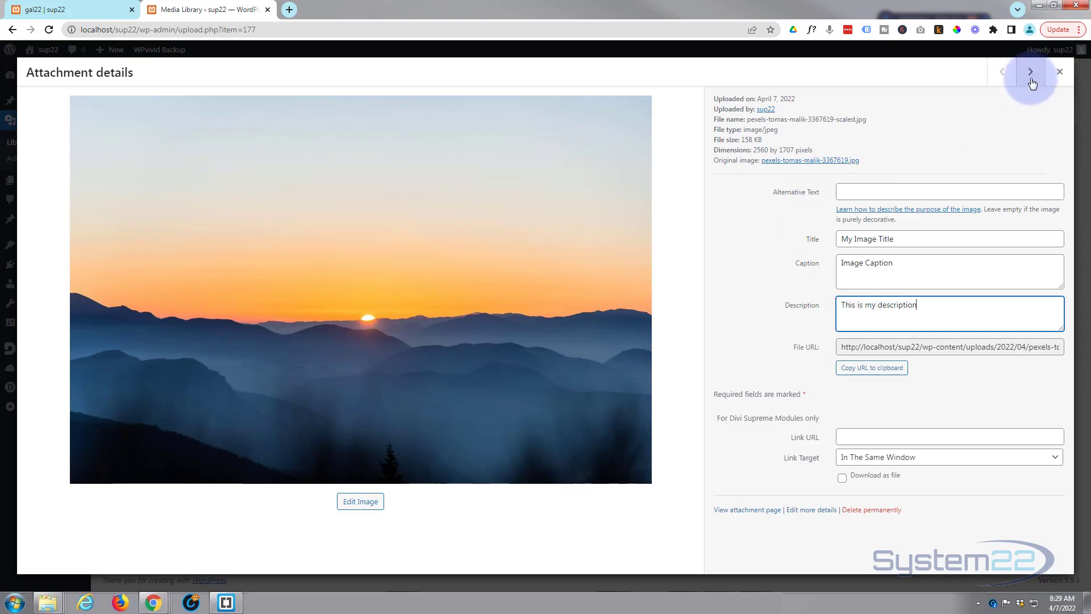
left_click(1059, 73)
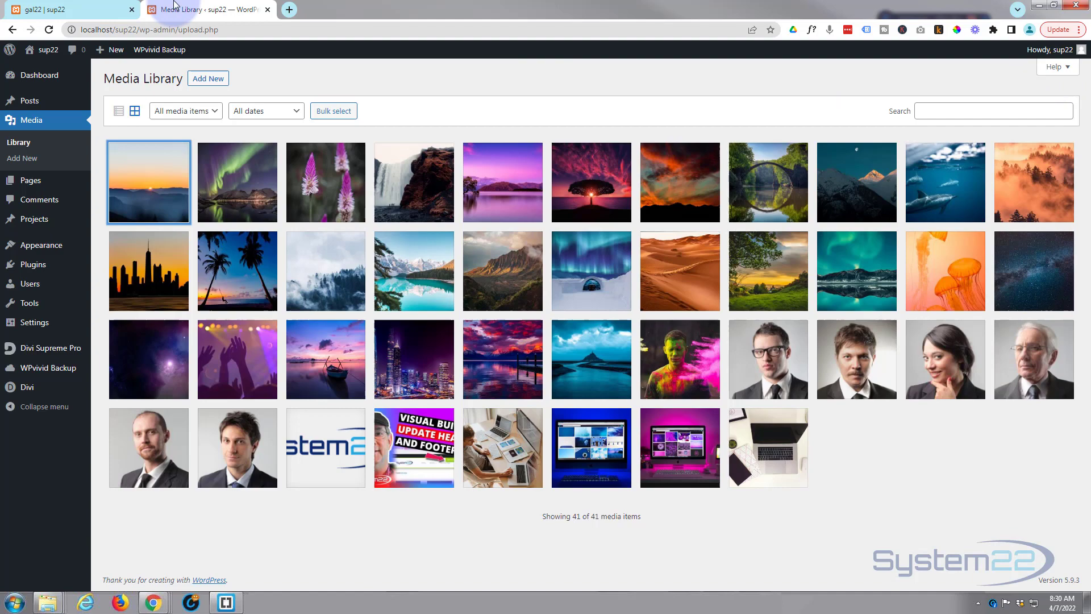
Reload the gal22 page and reopen the Supreme Masonry Gallery module settings.
left_click(91, 10)
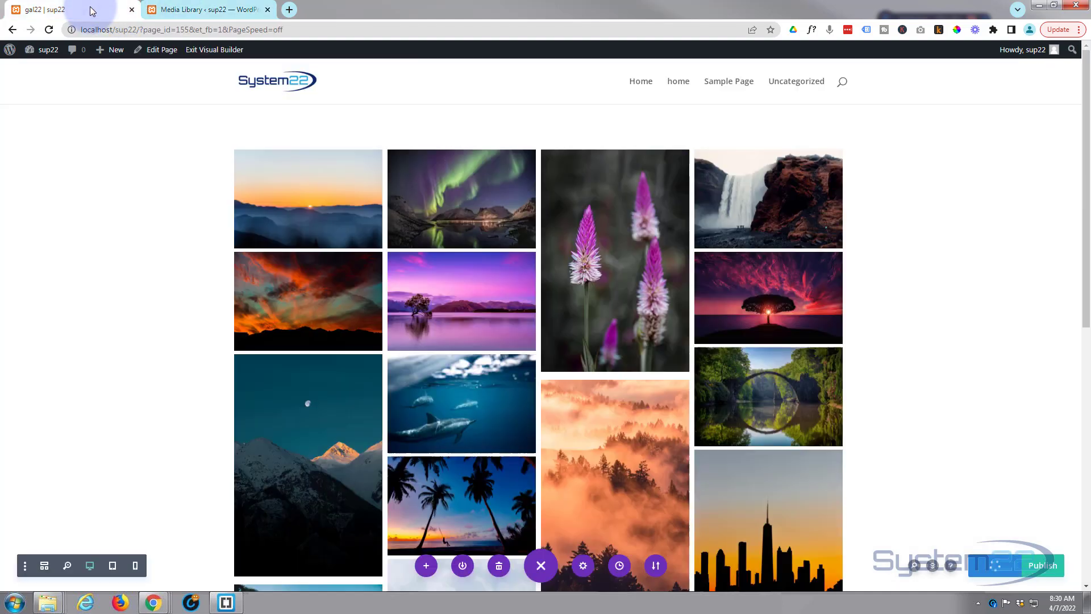
left_click(49, 29)
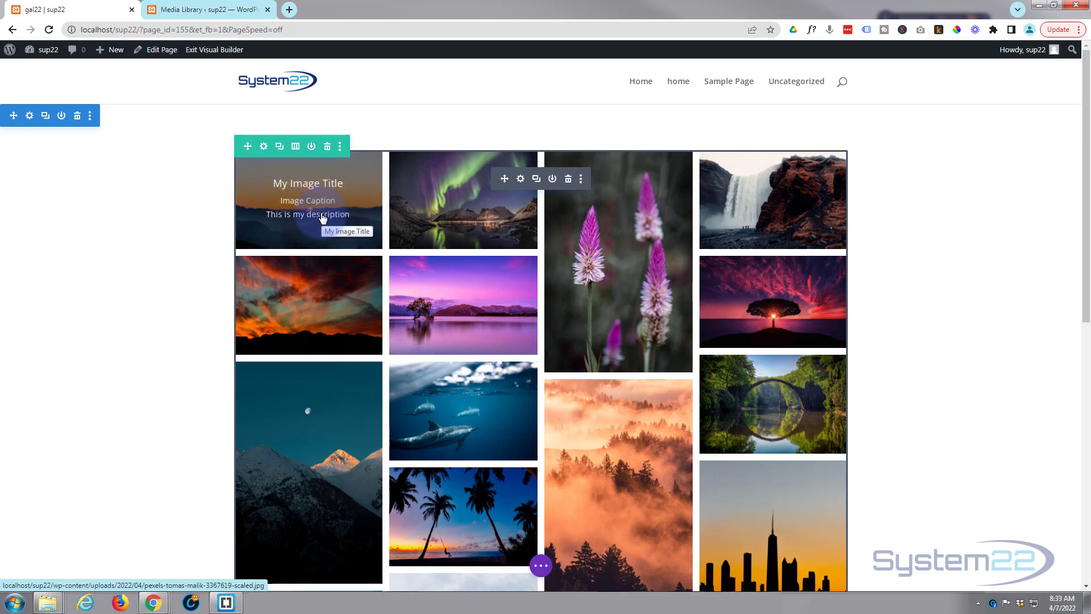
left_click(520, 181)
Set the Overlay Text title color to green, so My Image Title shows in green.
left_click(844, 131)
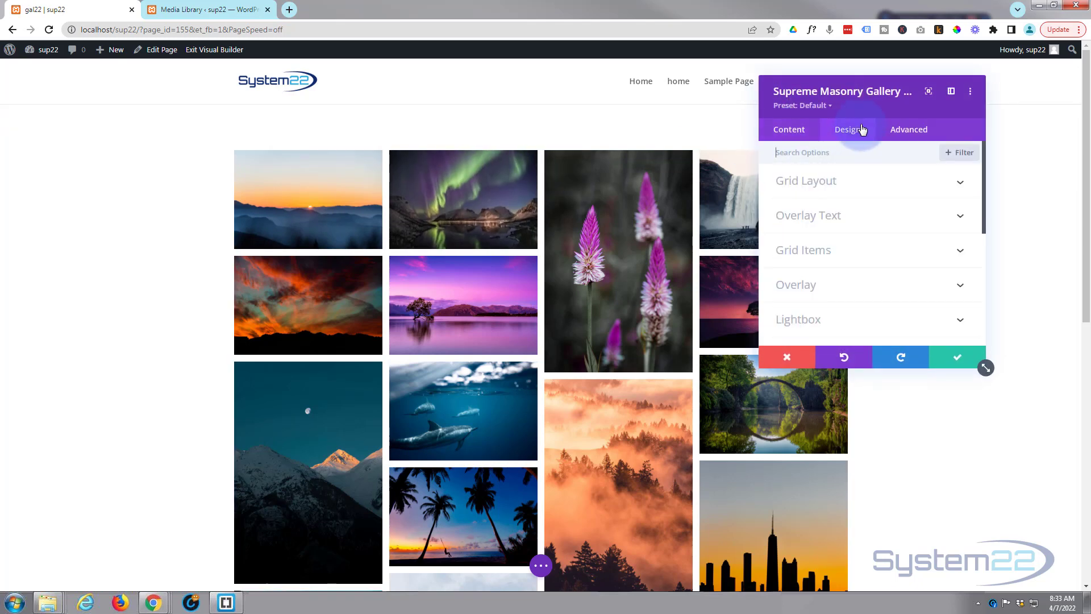
left_click(871, 216)
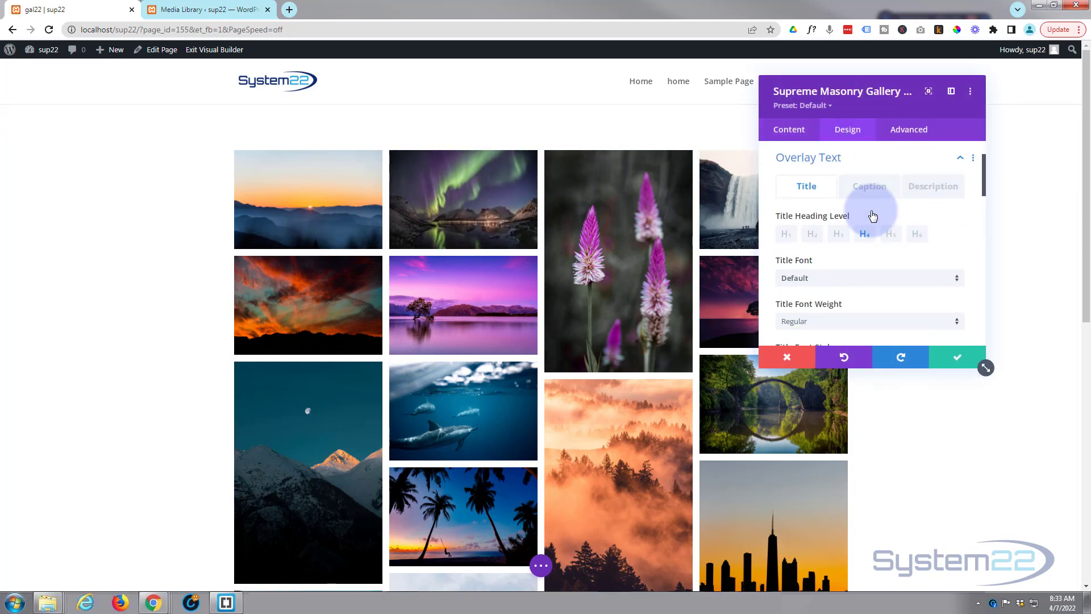
left_click(808, 198)
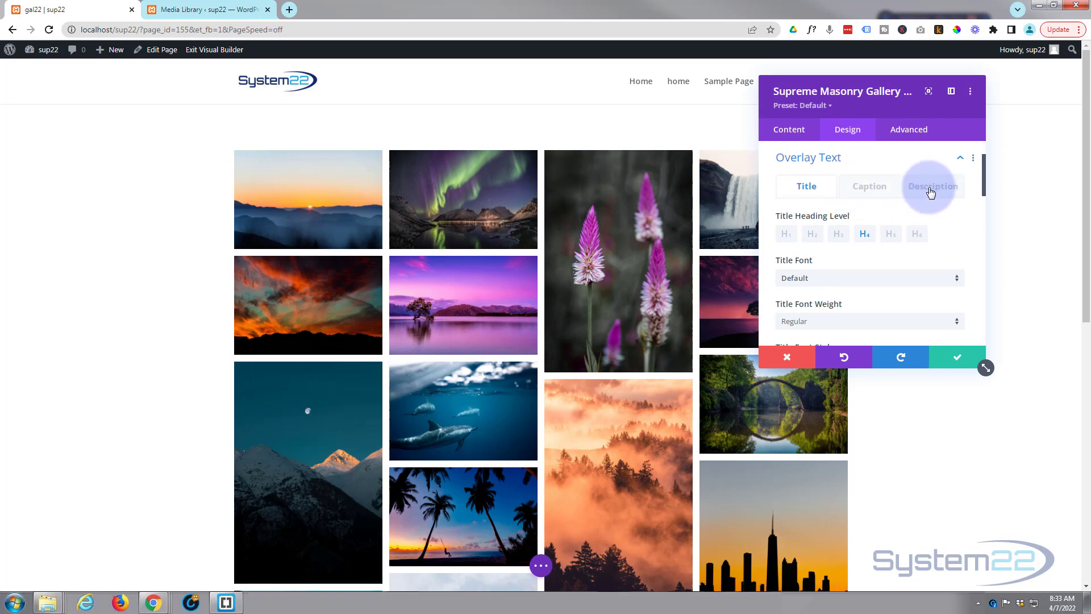
scroll(906, 217, "down", 3)
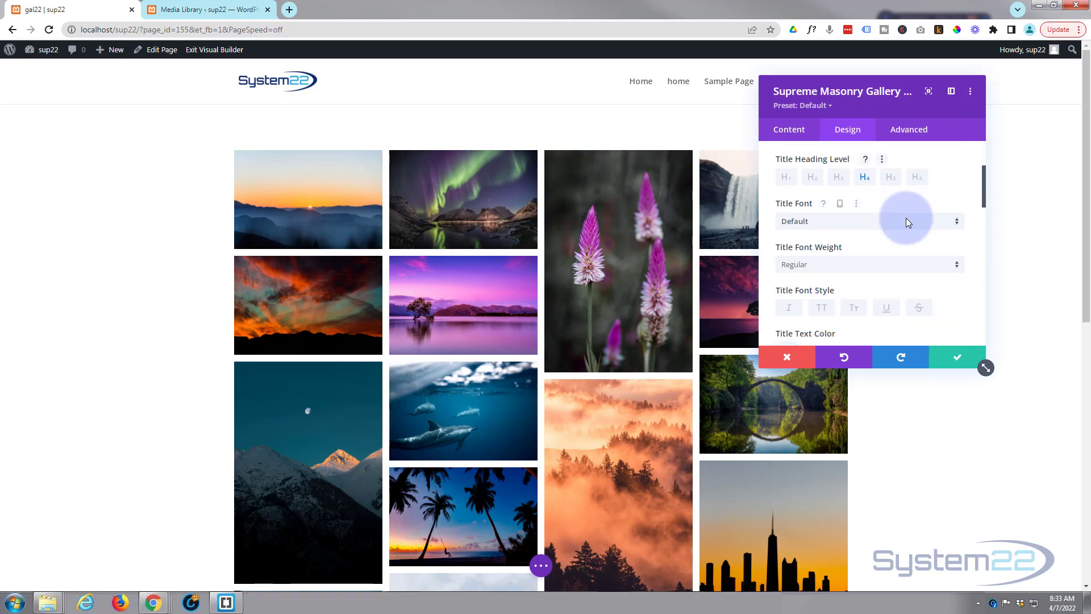
scroll(906, 217, "up", 4)
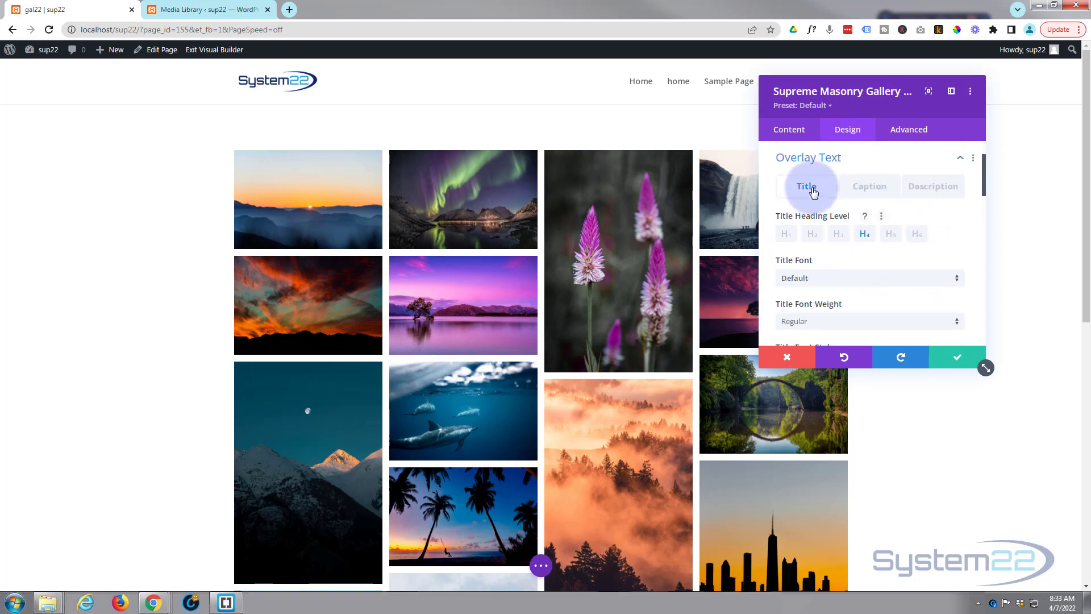
scroll(813, 194, "down", 3)
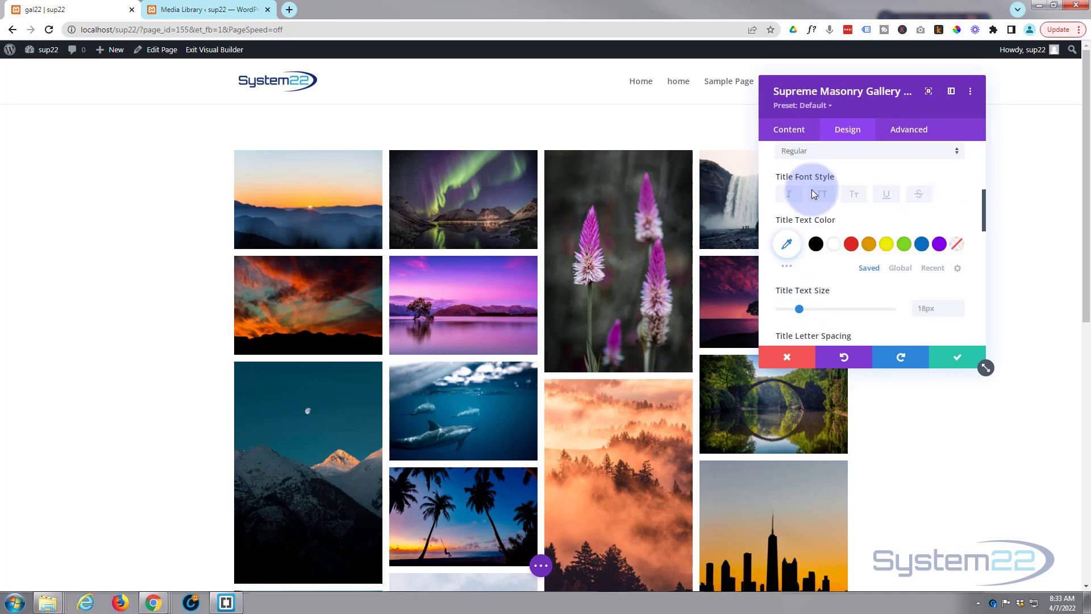
left_click(904, 244)
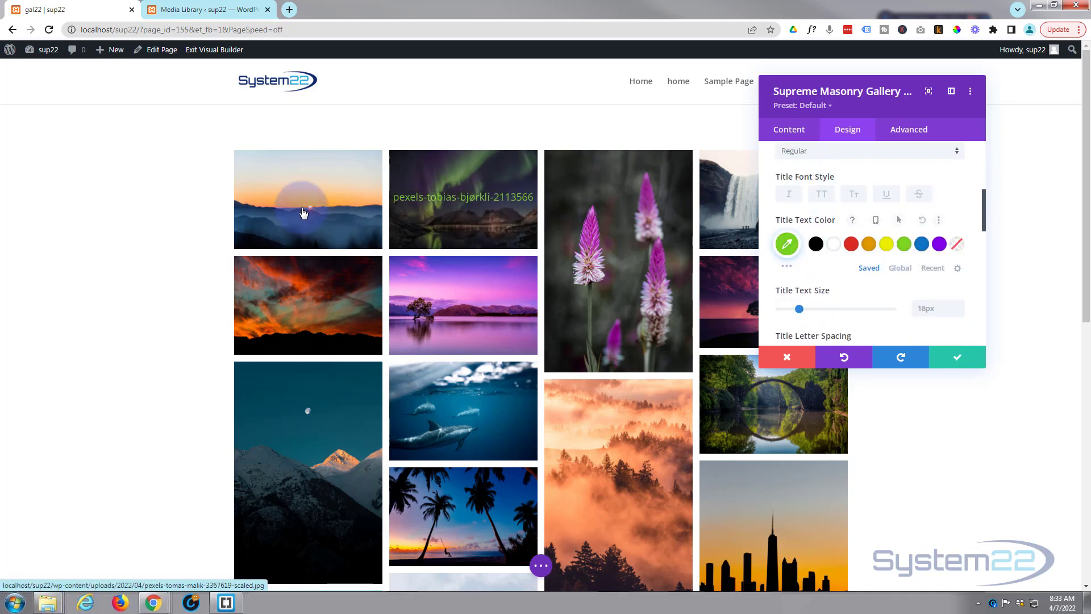
mouse_move(294, 188)
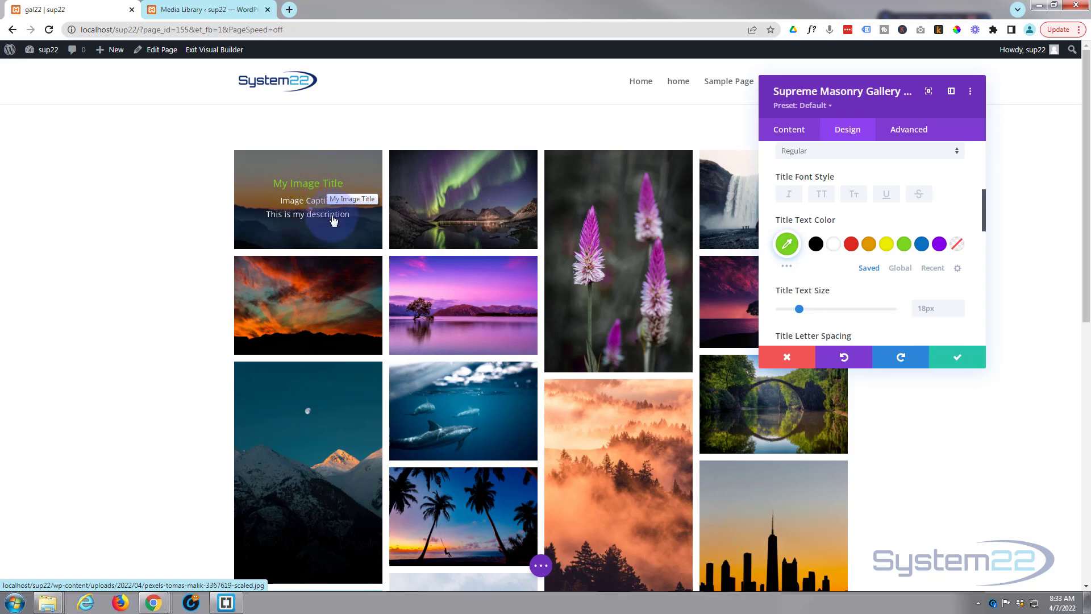
On the Overlay Text Description tab, set the description text color, ending on white.
scroll(836, 234, "up", 2)
scroll(837, 233, "up", 2)
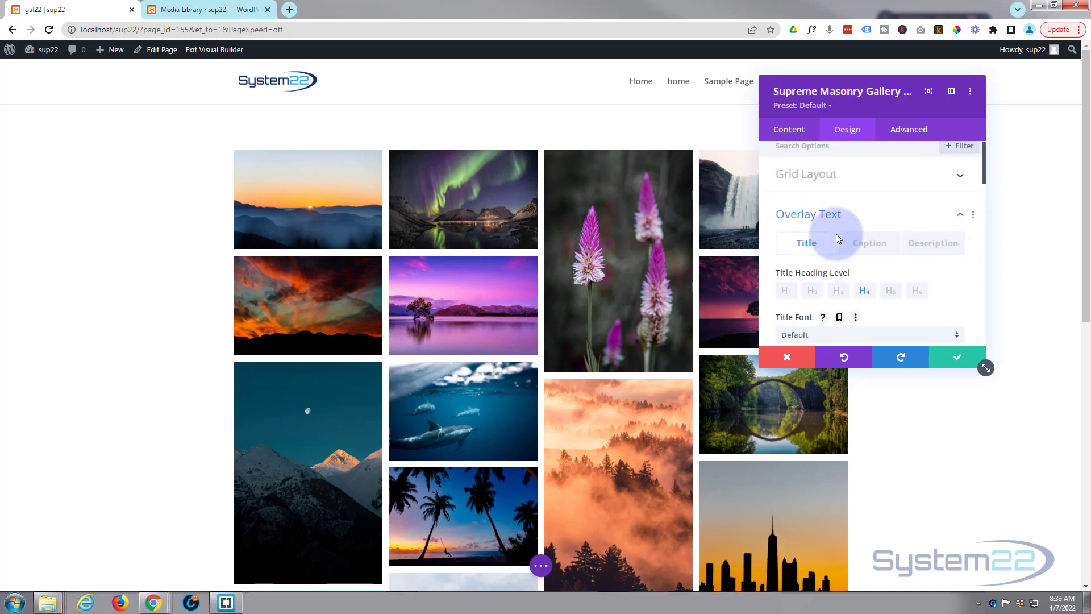
left_click(940, 246)
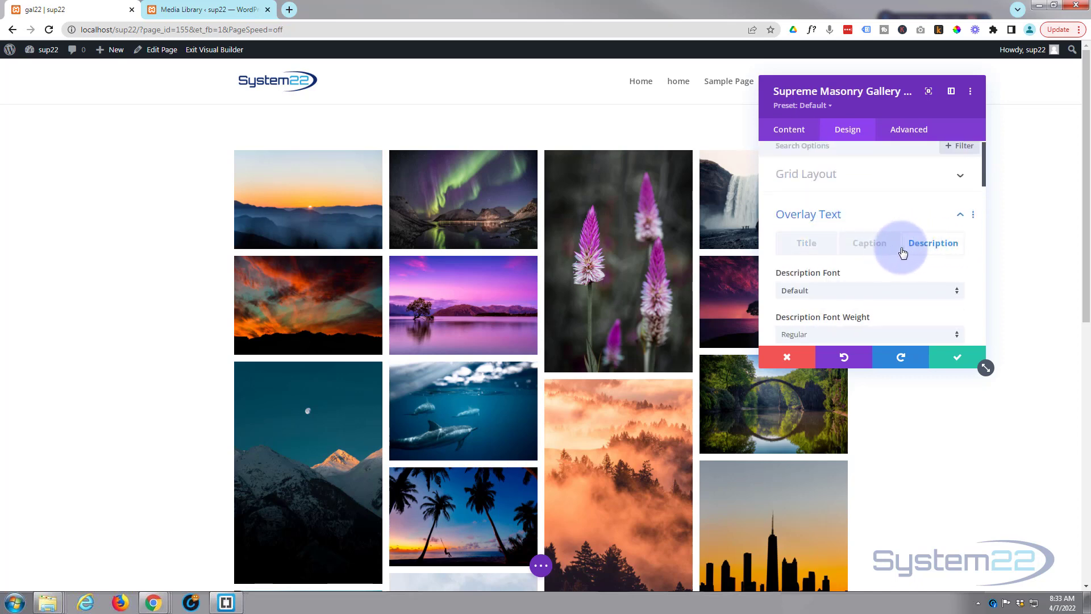
scroll(897, 248, "down", 5)
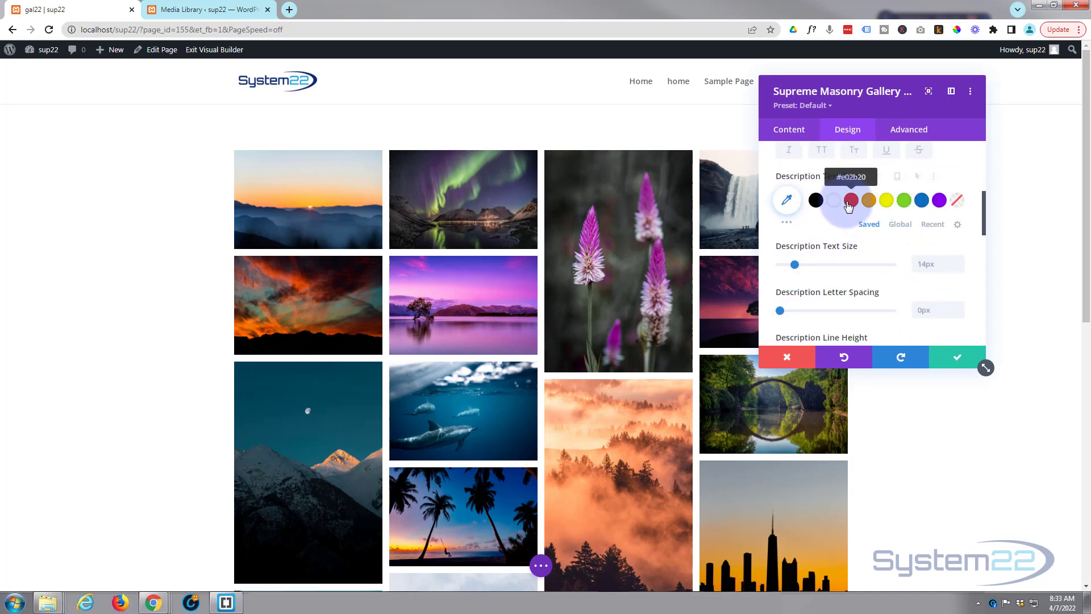
left_click(846, 206)
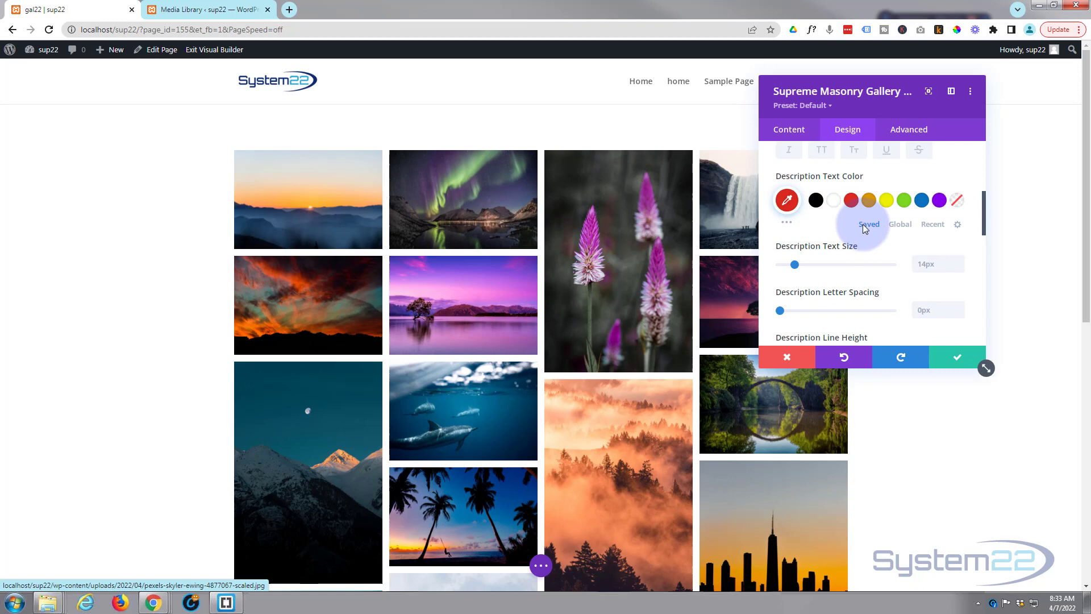
scroll(877, 250, "down", 3)
scroll(876, 247, "down", 1)
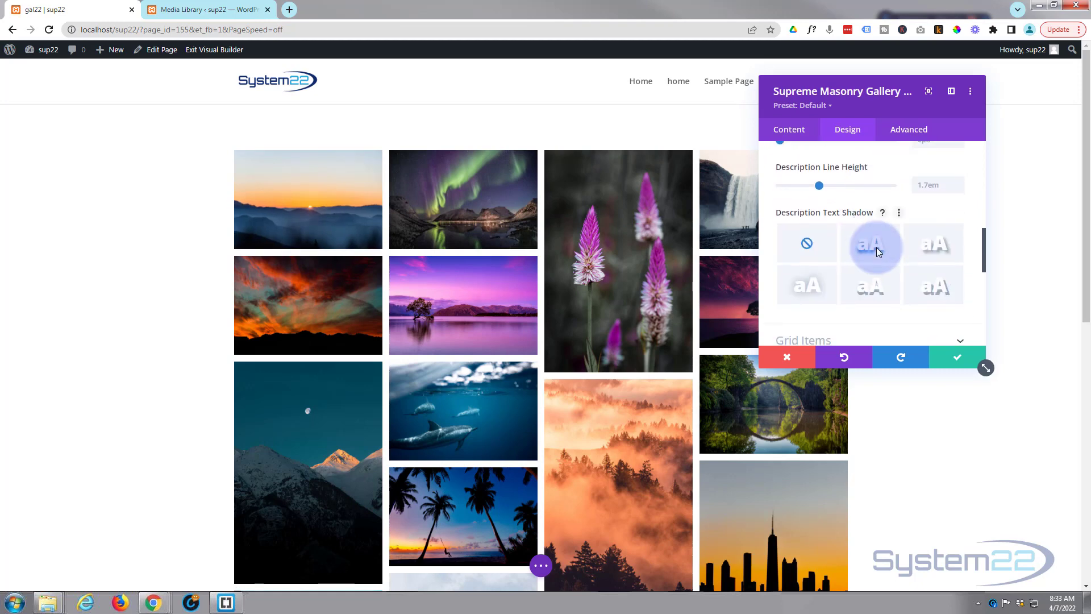
scroll(878, 251, "up", 3)
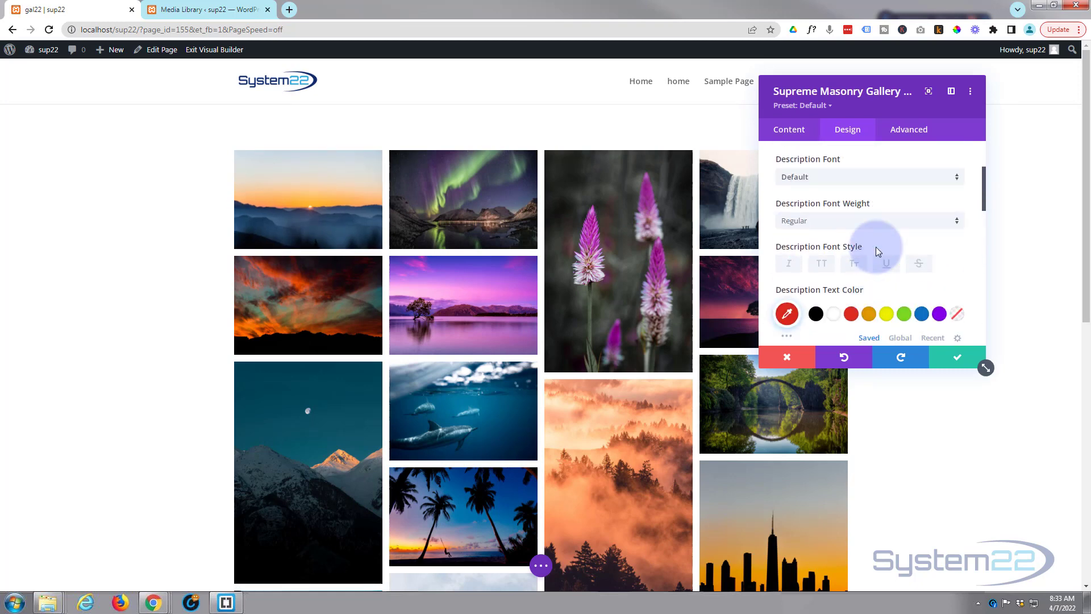
Keep the overlay description font at Default.
left_click(845, 178)
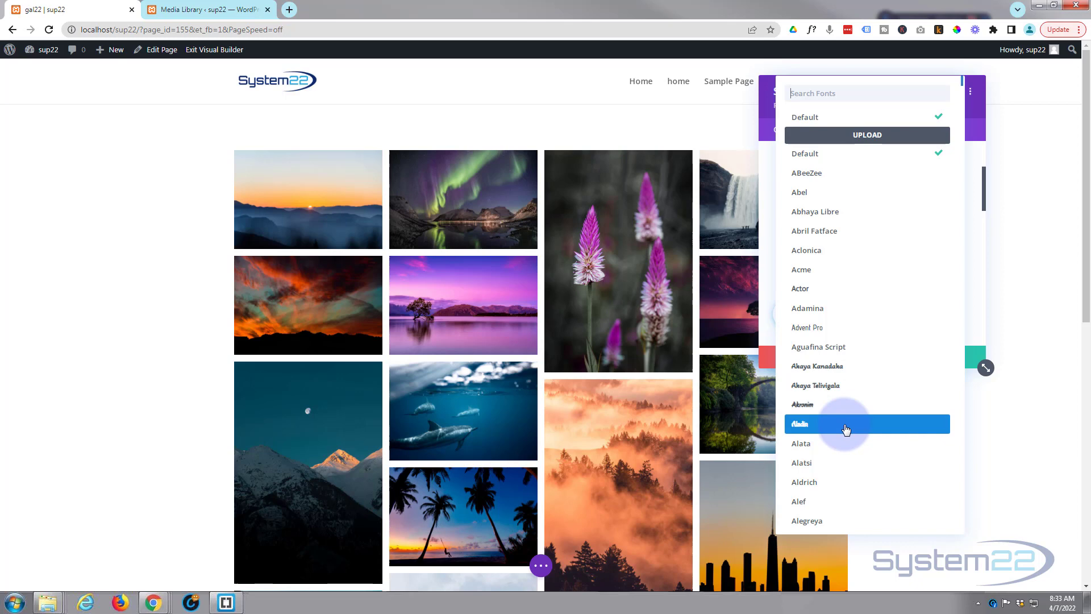
left_click(805, 118)
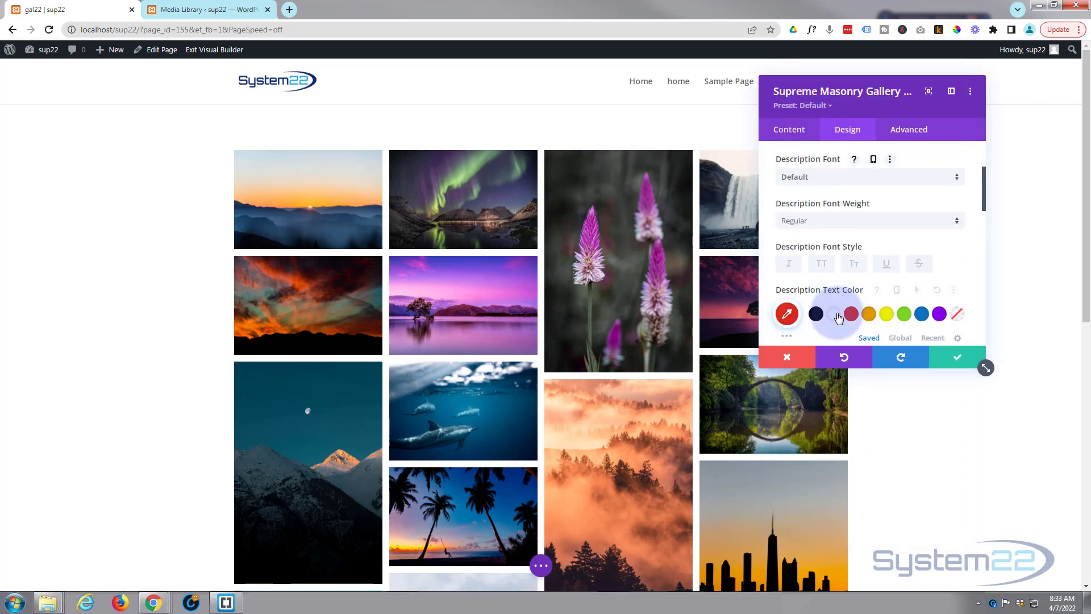
mouse_move(364, 223)
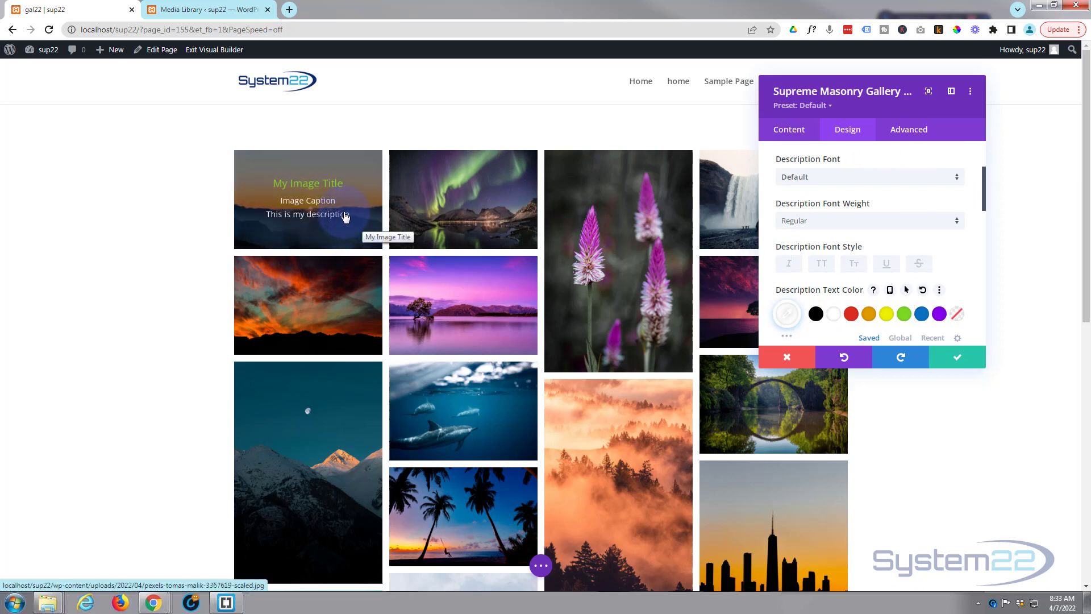
scroll(861, 267, "down", 3)
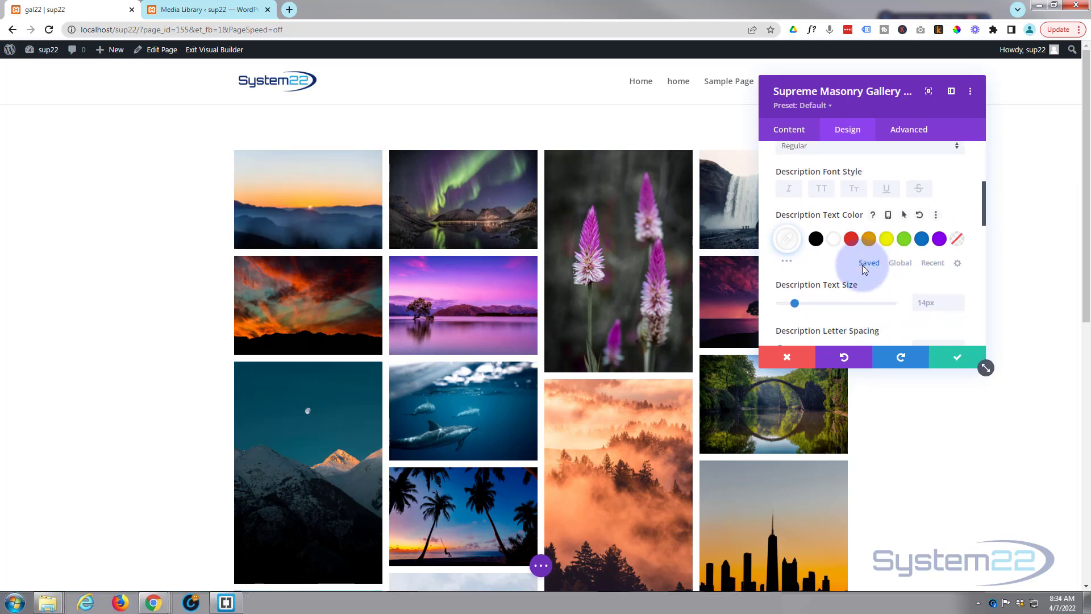
Give the grid items 5px rounded corners with all four corners linked.
scroll(861, 264, "down", 3)
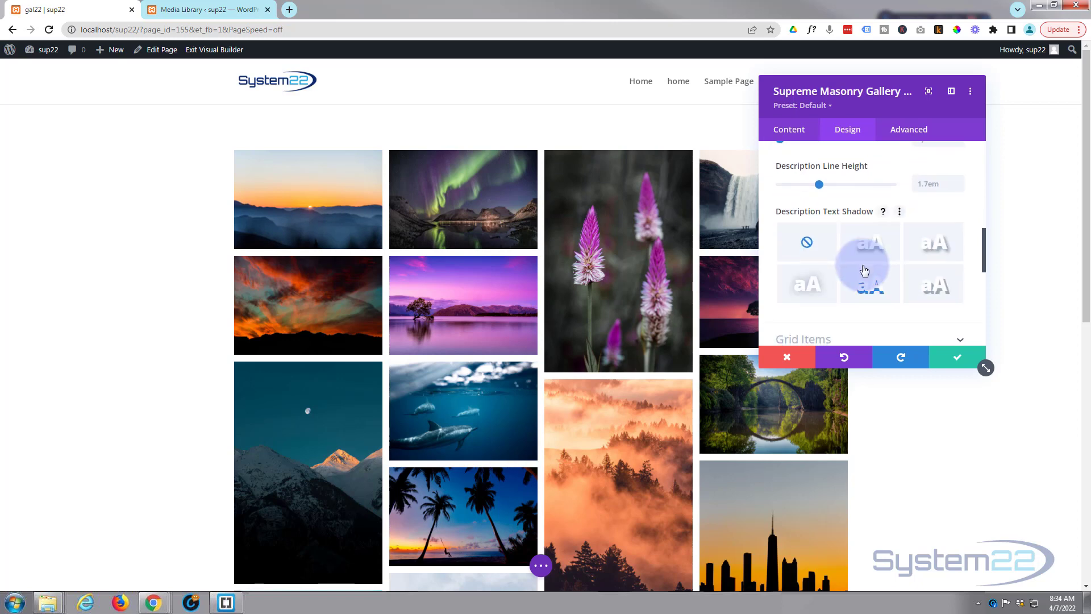
scroll(841, 252, "down", 2)
left_click(852, 239)
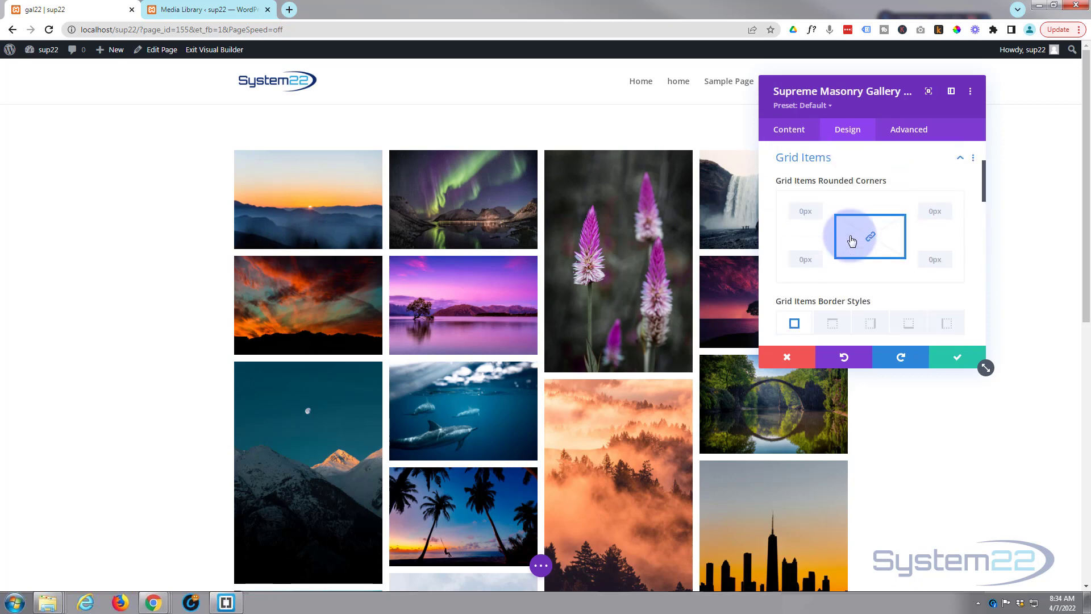
left_click(807, 210)
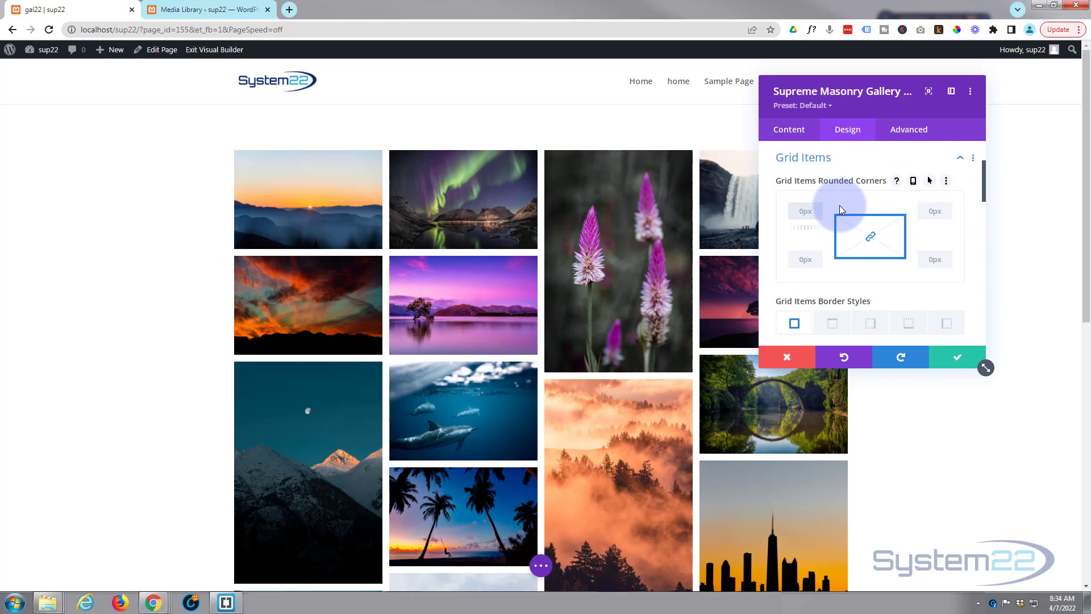
type("5")
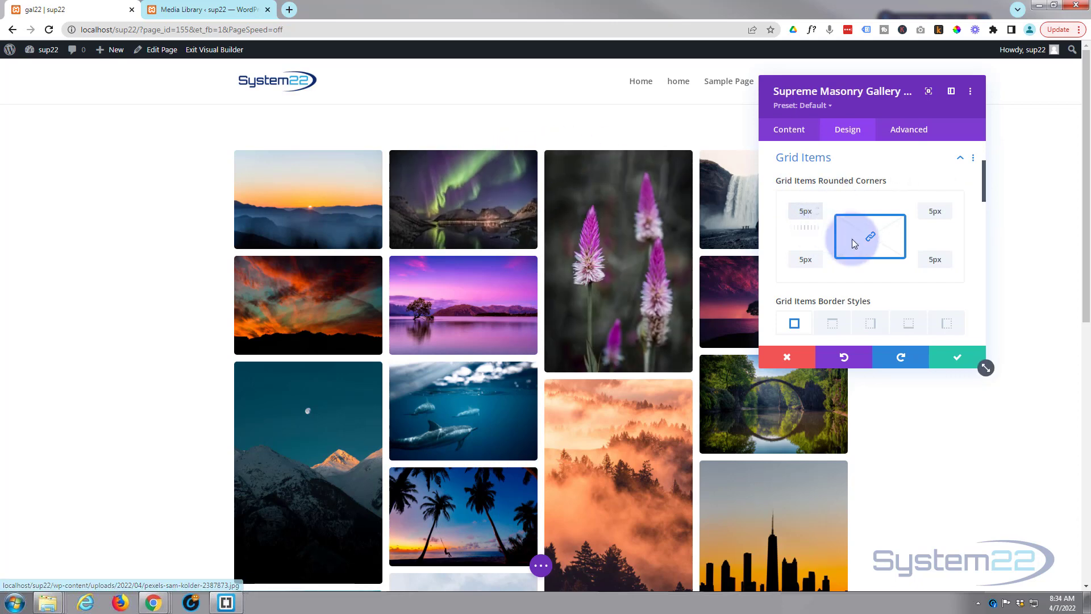
left_click(871, 236)
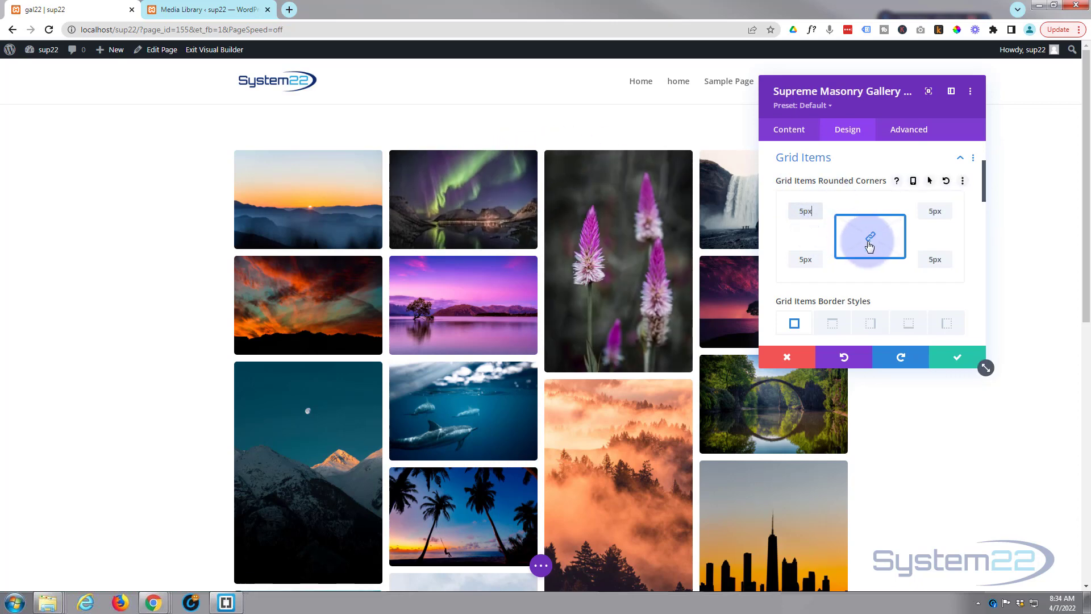
Change the corner radius to 50% for oval images, then clear it back to 0px.
left_click(804, 210)
left_click_drag(804, 211, 850, 183)
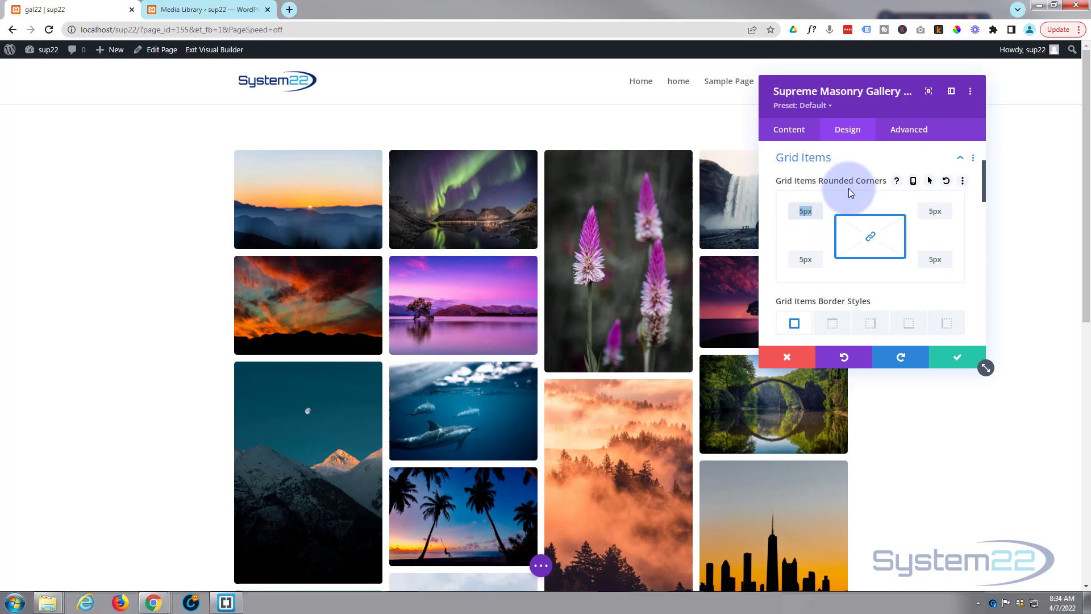
type("50px")
type("%")
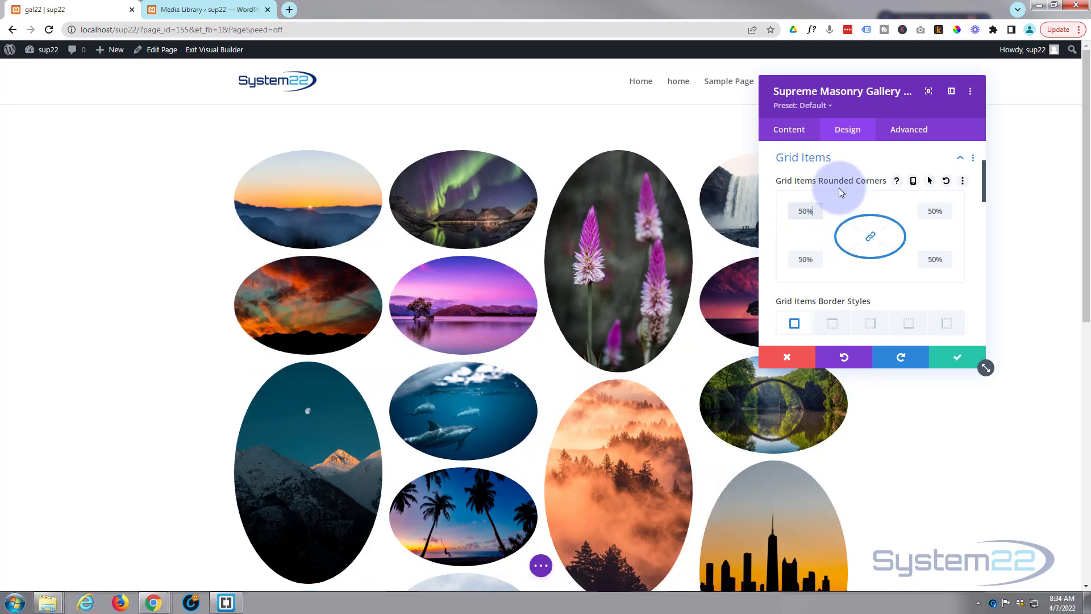
scroll(448, 276, "down", 7)
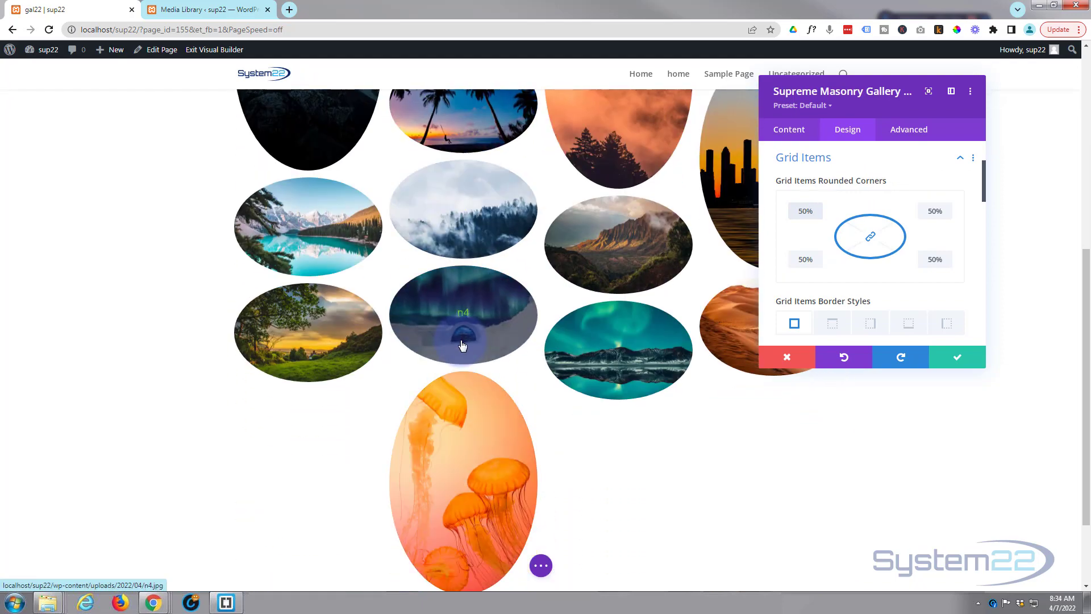
scroll(463, 364, "up", 4)
scroll(463, 345, "up", 1)
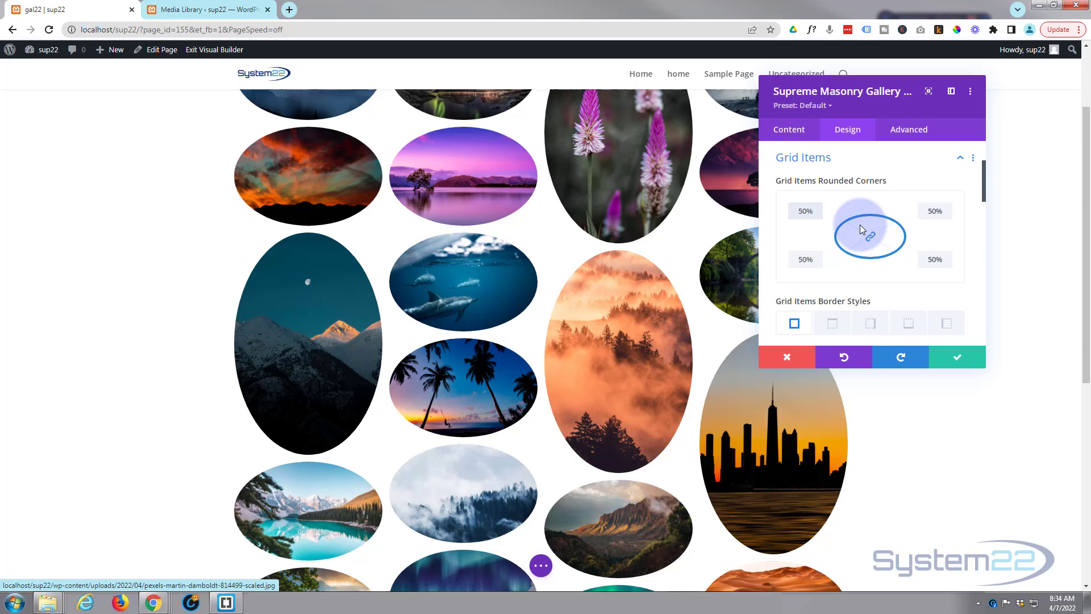
scroll(543, 299, "up", 2)
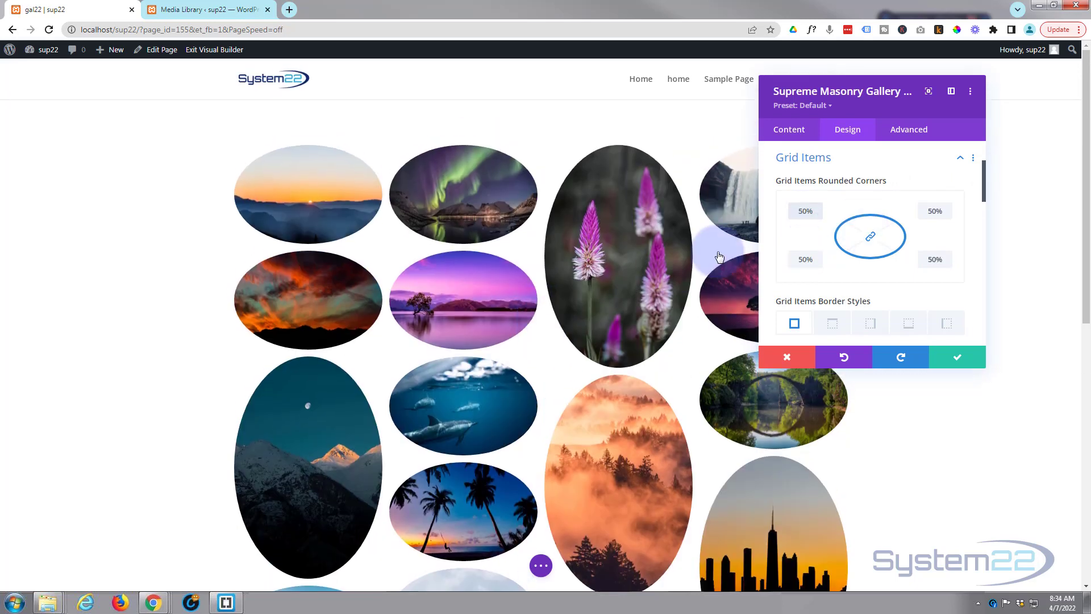
left_click_drag(796, 209, 819, 215)
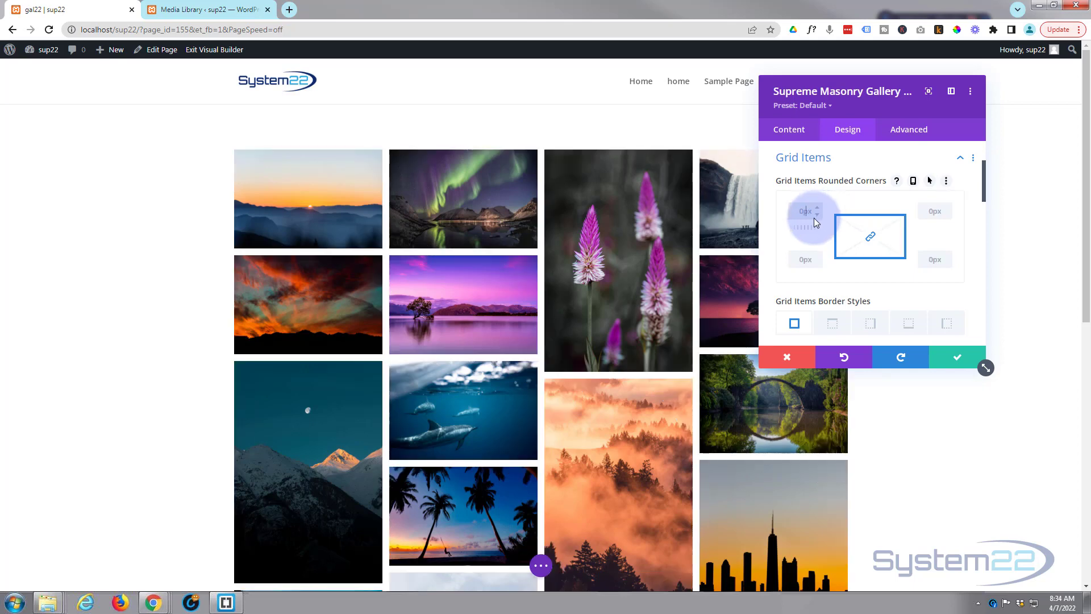
Try a drop shadow on the gallery images, then remove it.
scroll(814, 217, "down", 5)
scroll(813, 217, "down", 1)
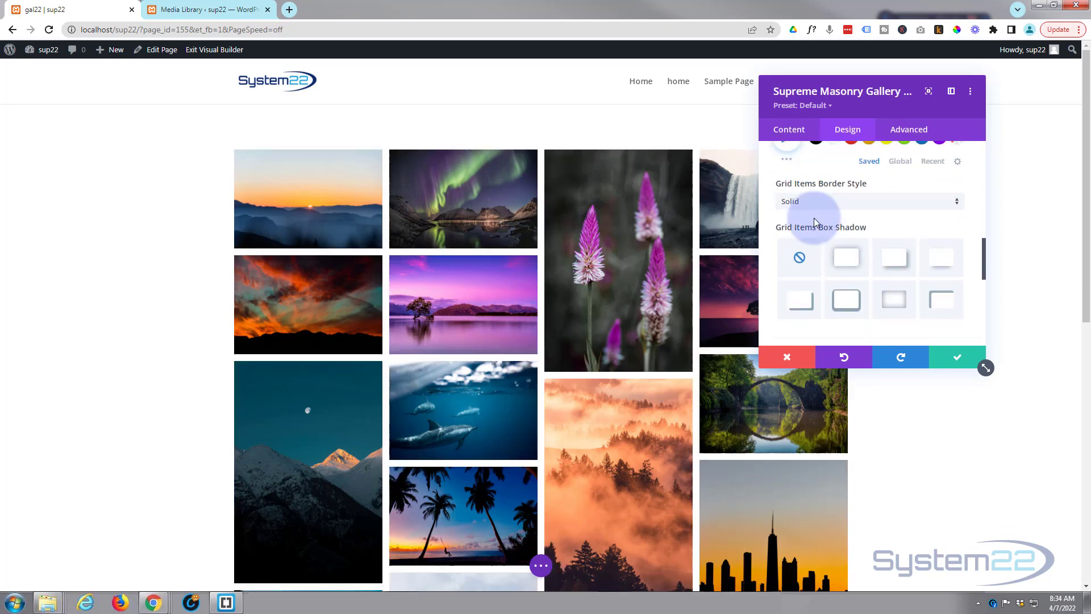
left_click(940, 260)
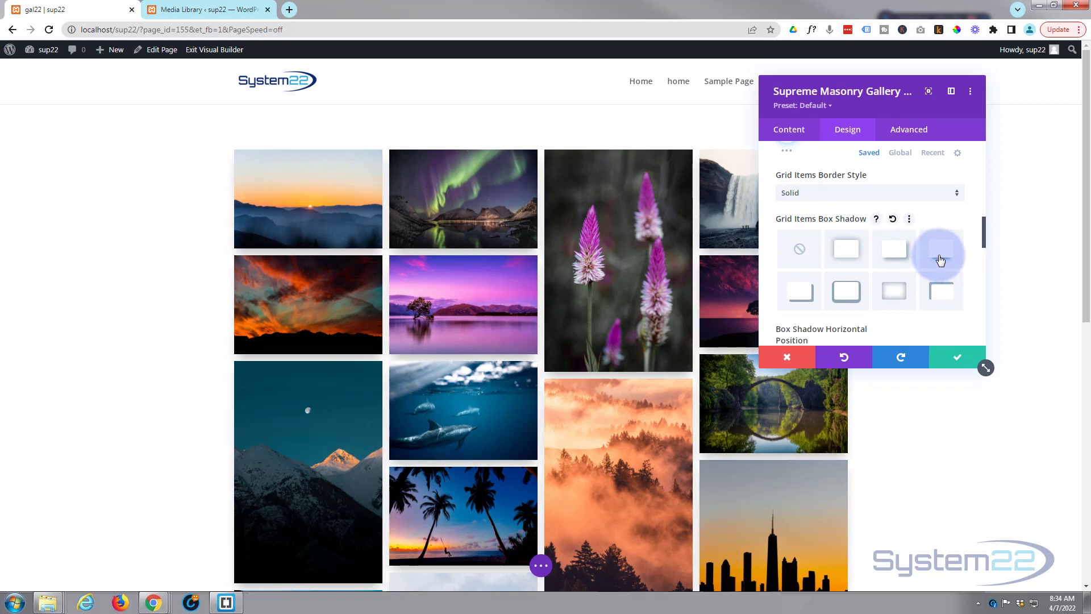
left_click(800, 249)
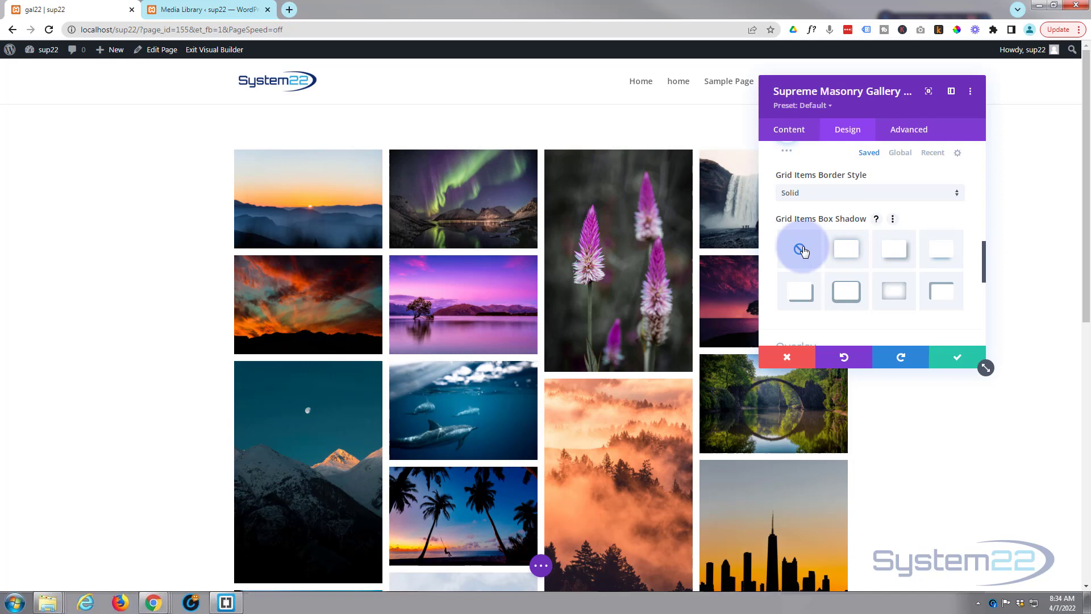
Preview the first image and toggle Show Image Lightbox Caption and Show Image Lightbox Title.
scroll(801, 250, "down", 3)
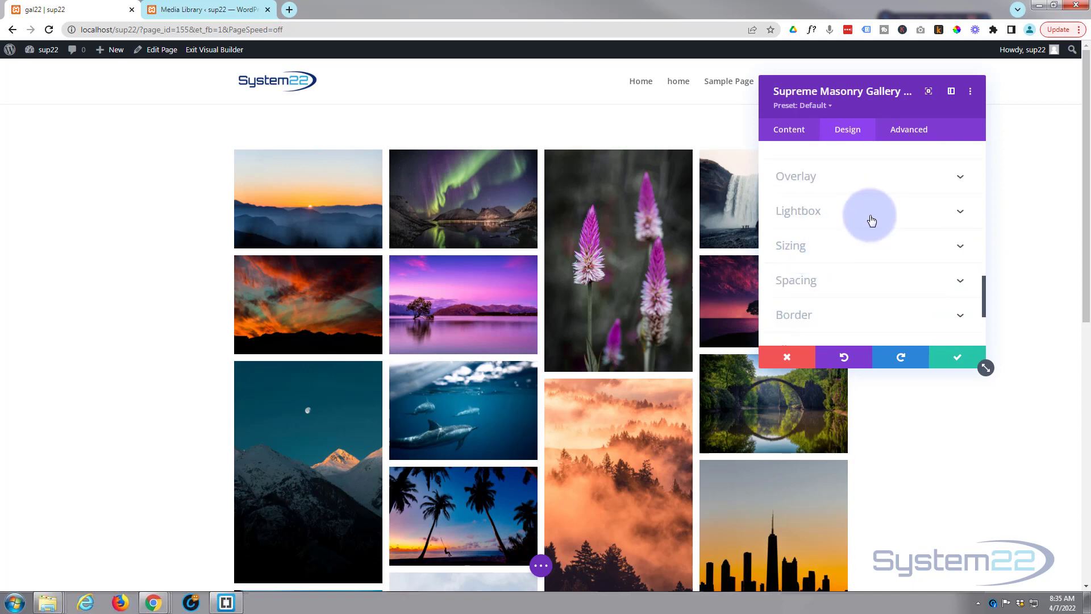
left_click(847, 180)
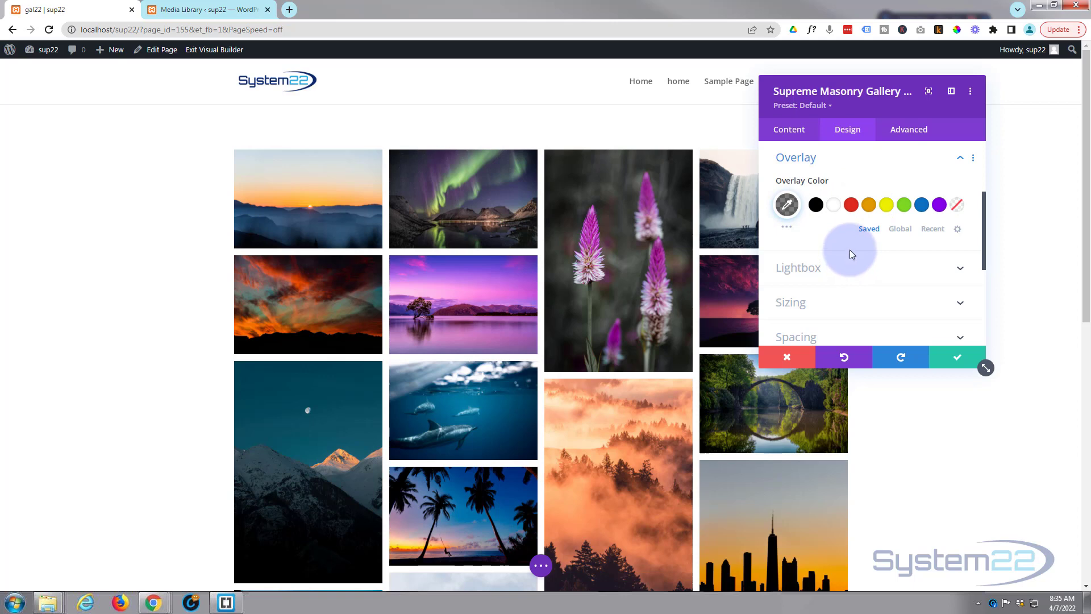
scroll(850, 250, "down", 1)
left_click(851, 224)
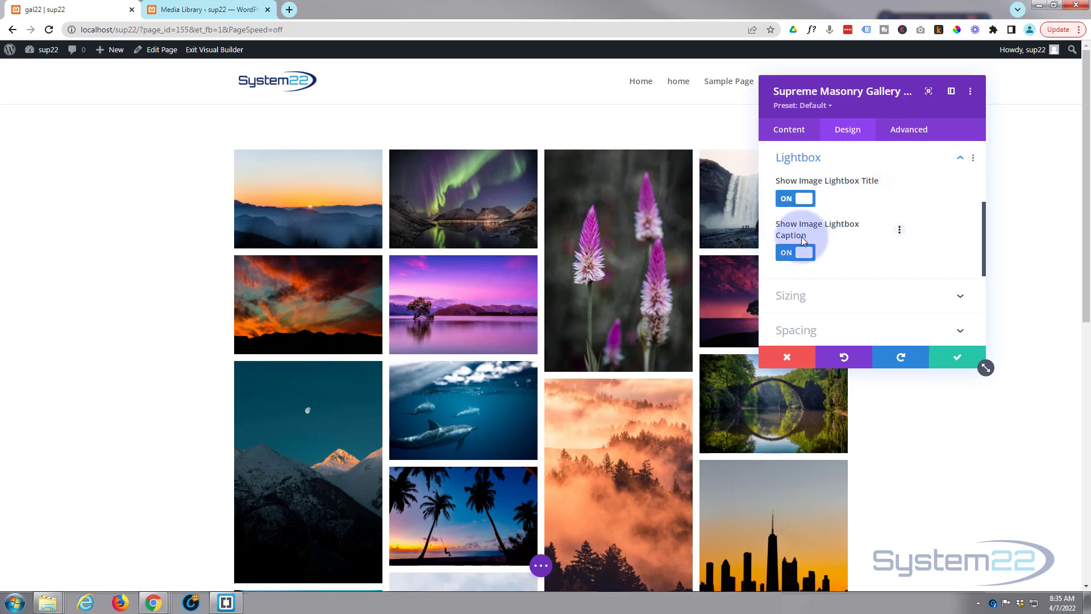
left_click(334, 233)
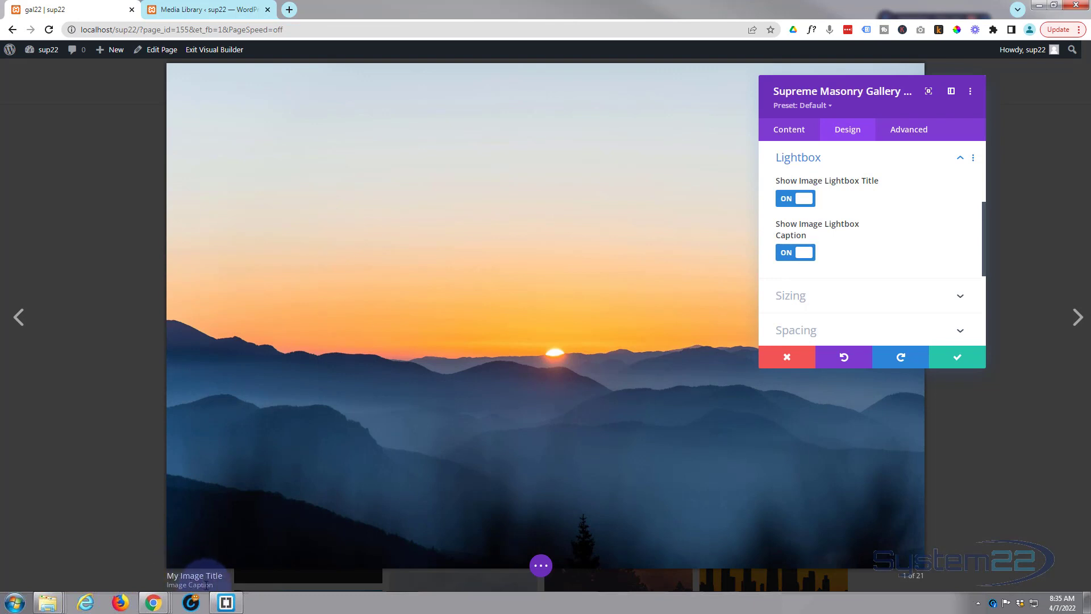
left_click(790, 254)
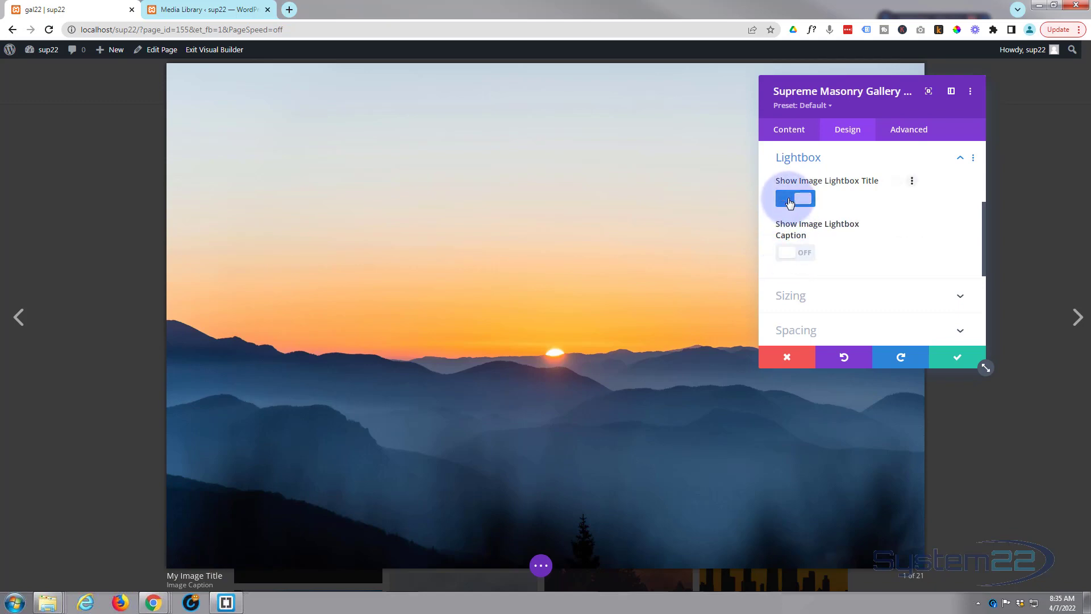
left_click(789, 200)
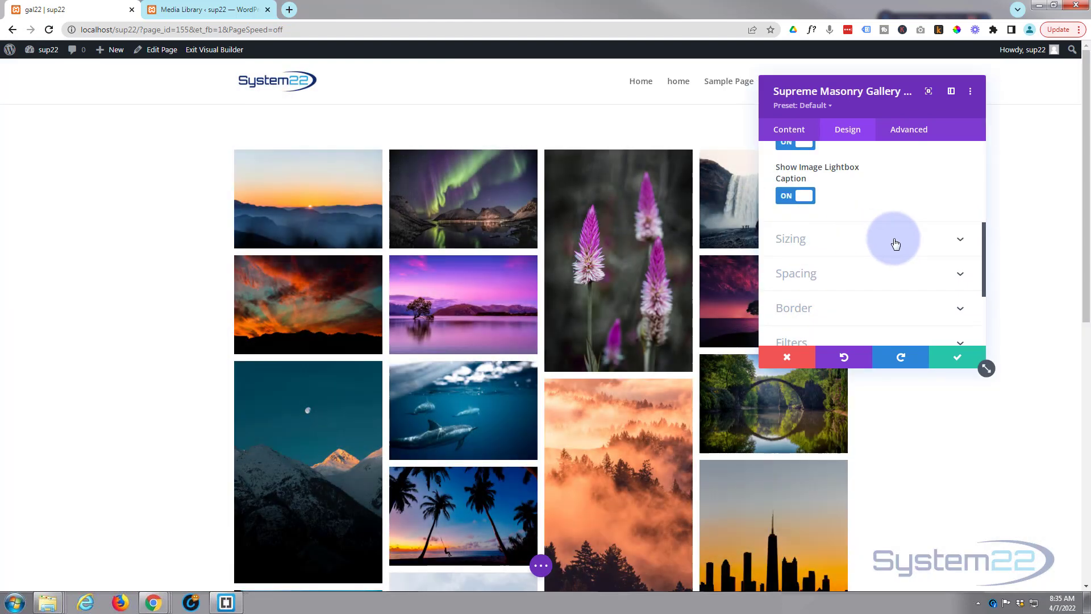
Narrow the gallery to 69% width, try center and left alignment, then restore 100% width.
left_click(893, 239)
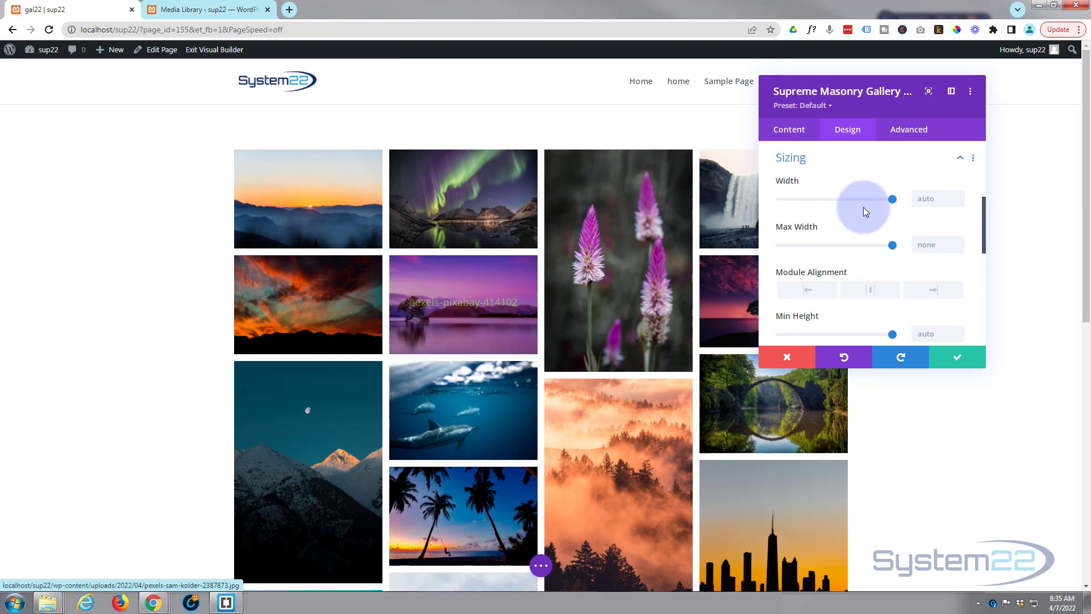
left_click_drag(890, 202, 858, 199)
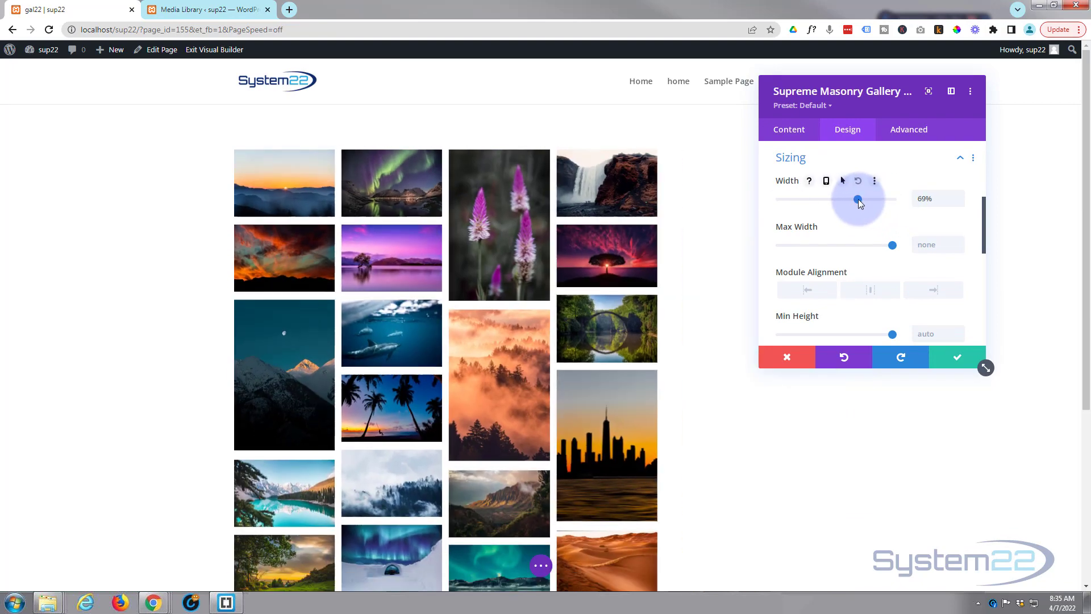
left_click(869, 291)
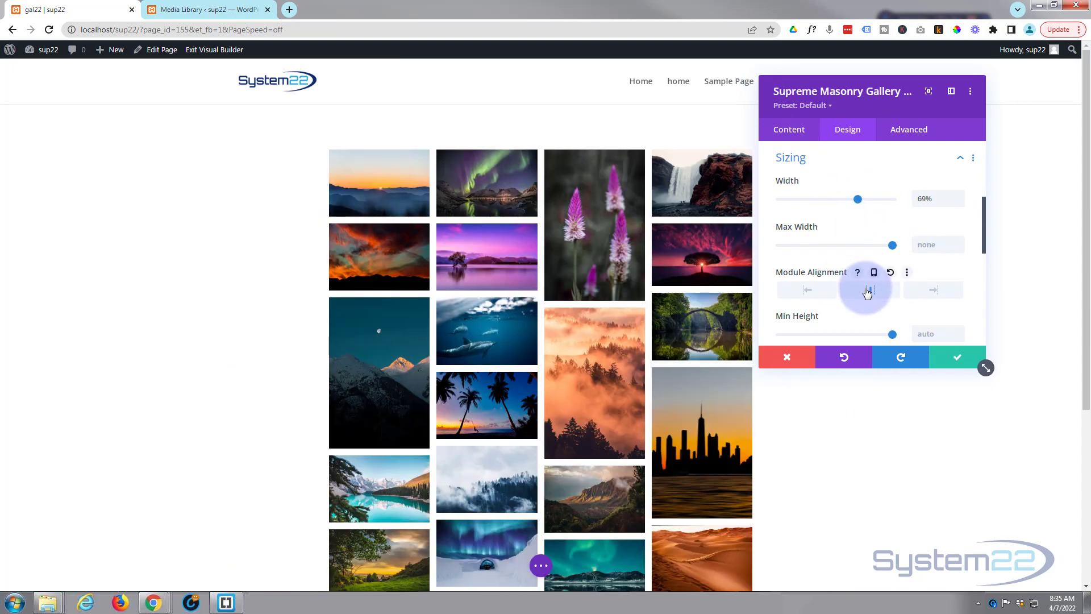
left_click(804, 292)
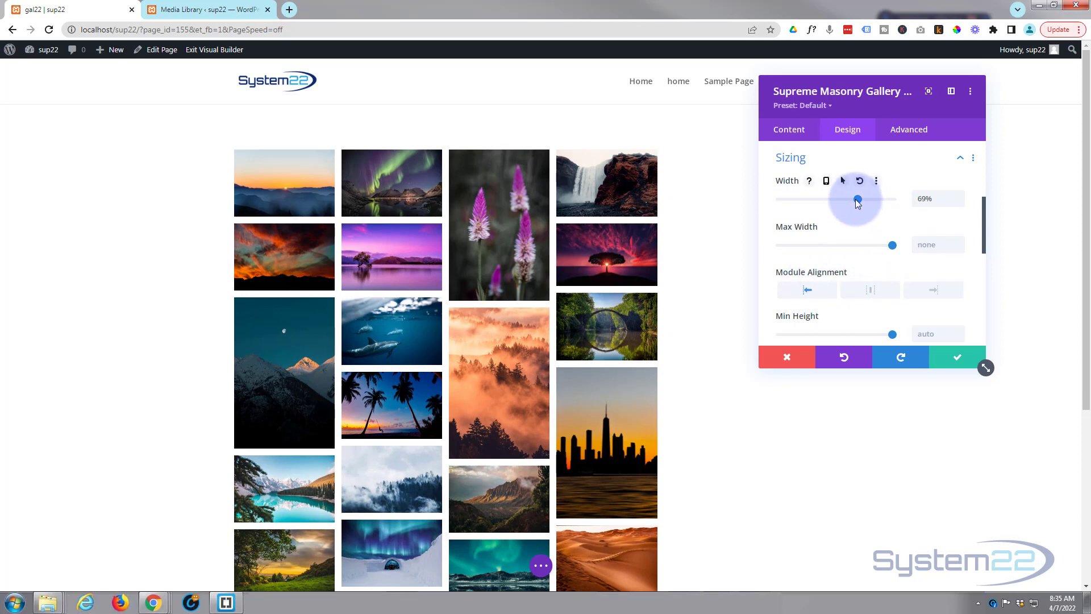
left_click_drag(858, 200, 907, 199)
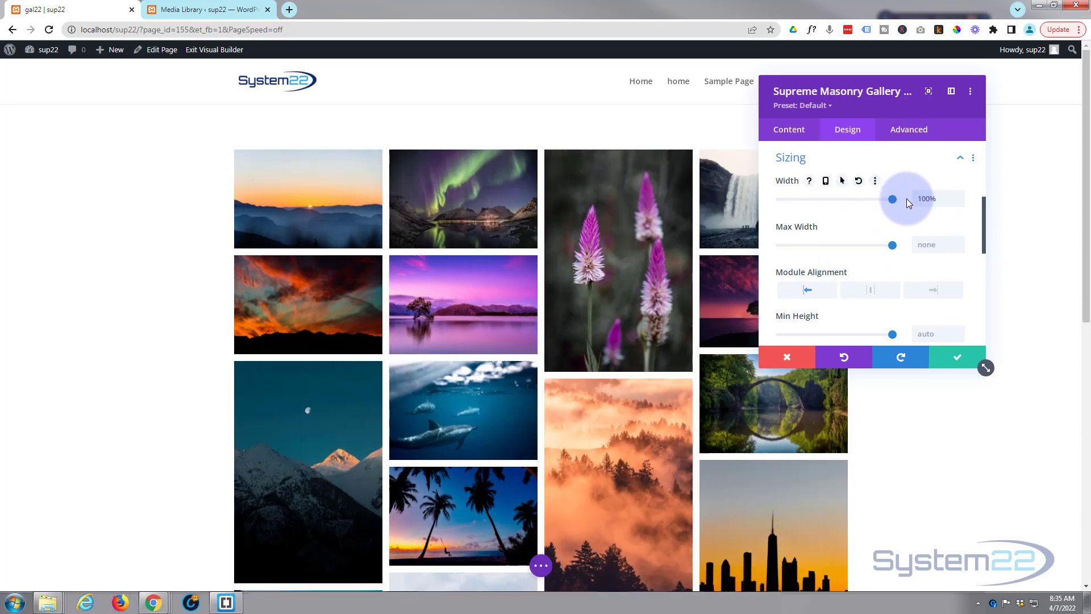
scroll(905, 209, "down", 5)
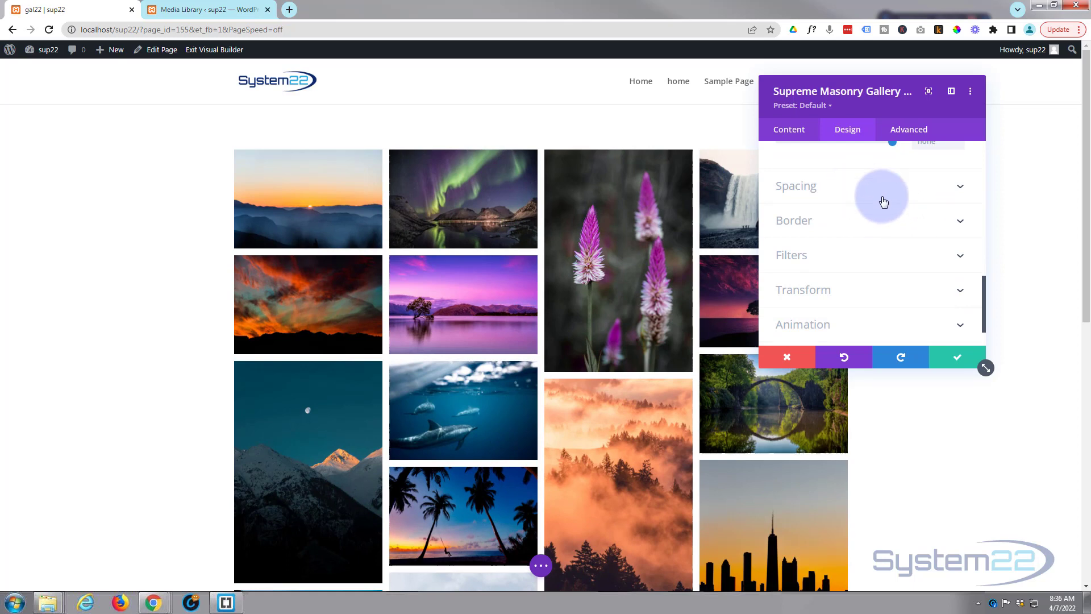
scroll(864, 326, "down", 1)
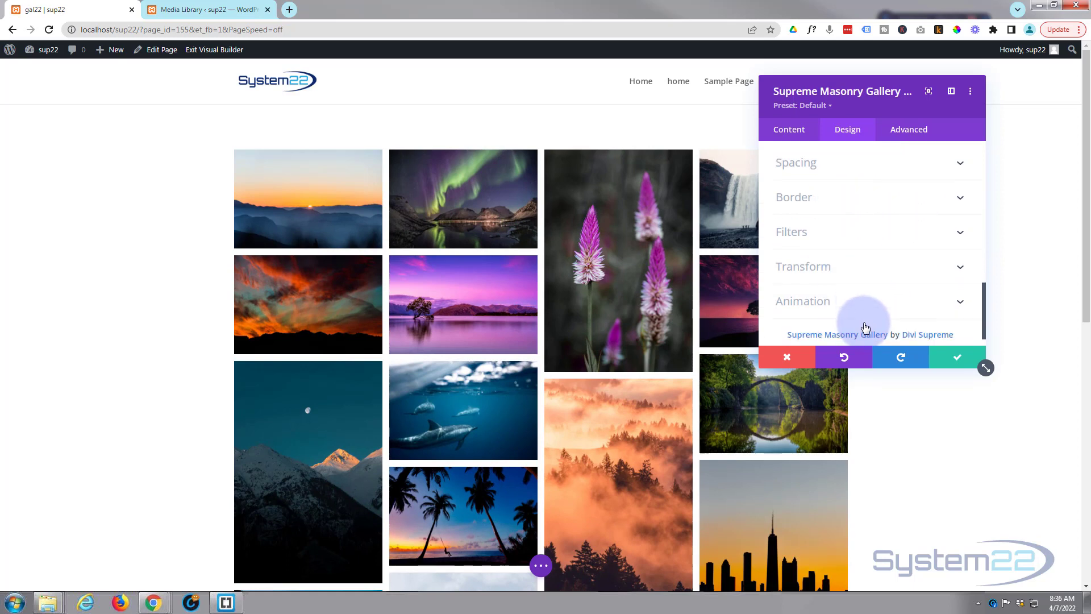
scroll(854, 318, "up", 10)
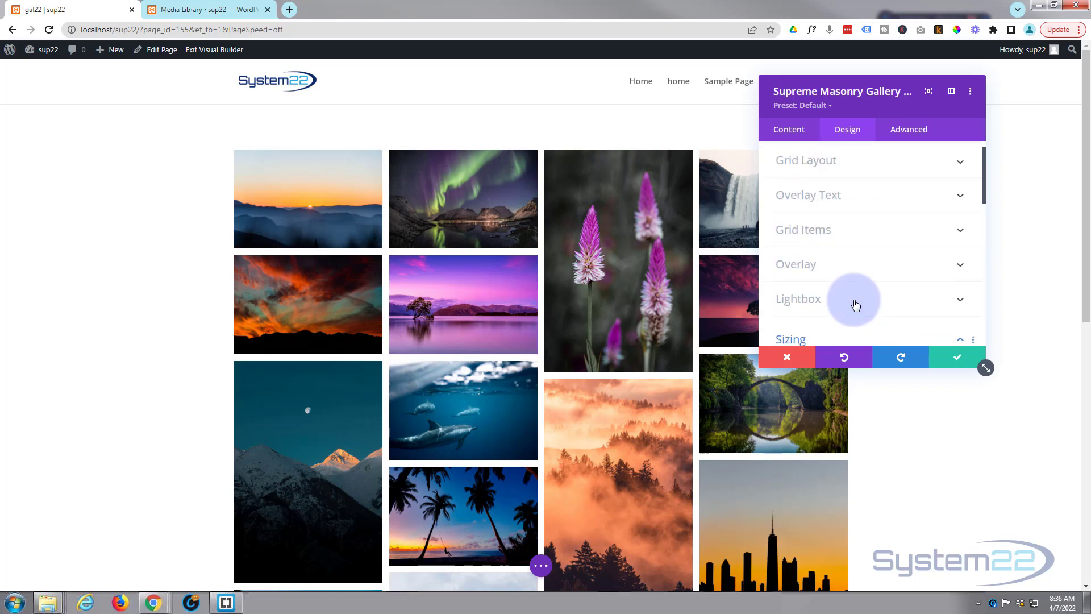
Save the gallery module settings from the Advanced tab.
left_click(901, 130)
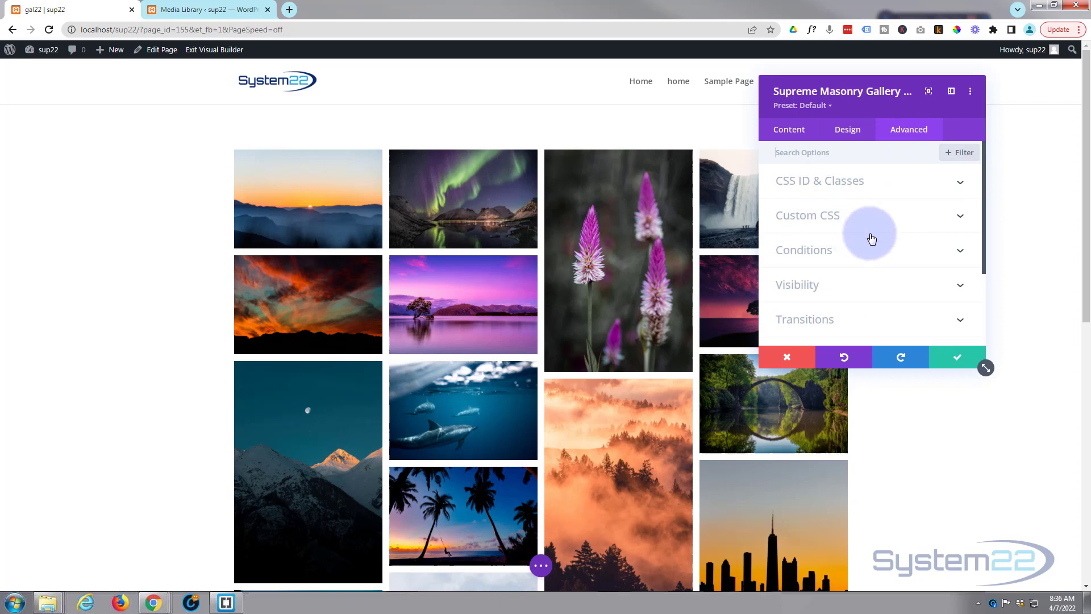
scroll(872, 238, "down", 2)
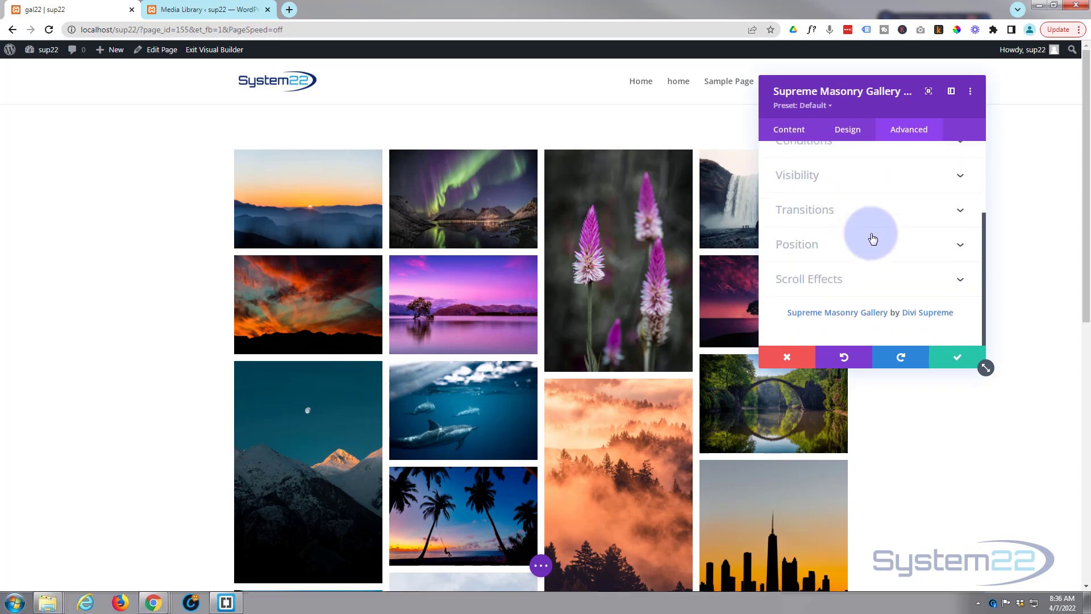
left_click(957, 358)
Exit the Visual Builder to load the live gal22 page.
scroll(966, 369, "down", 5)
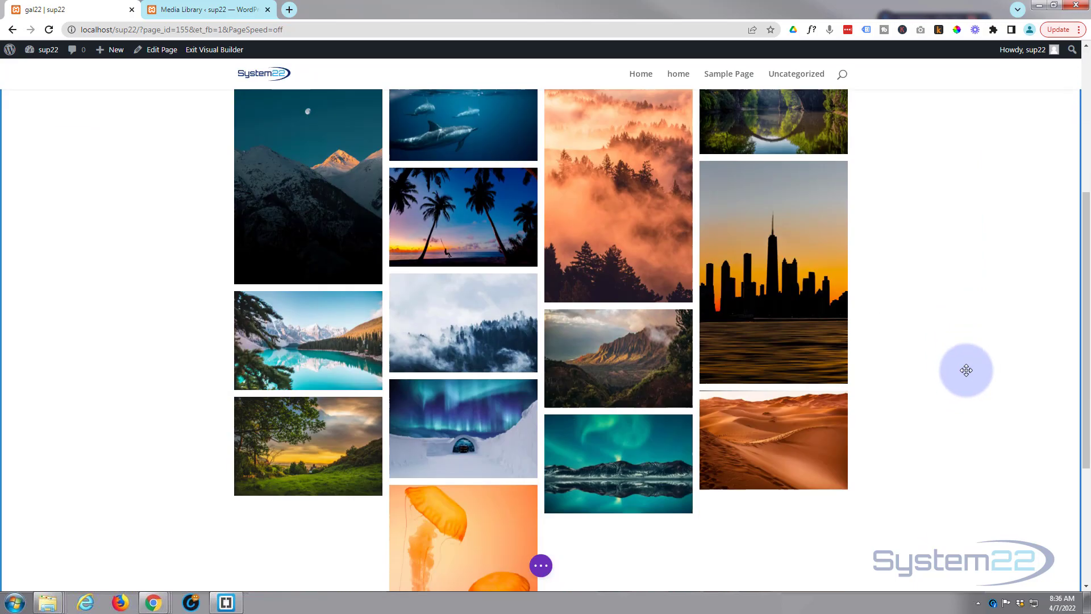
scroll(966, 369, "up", 5)
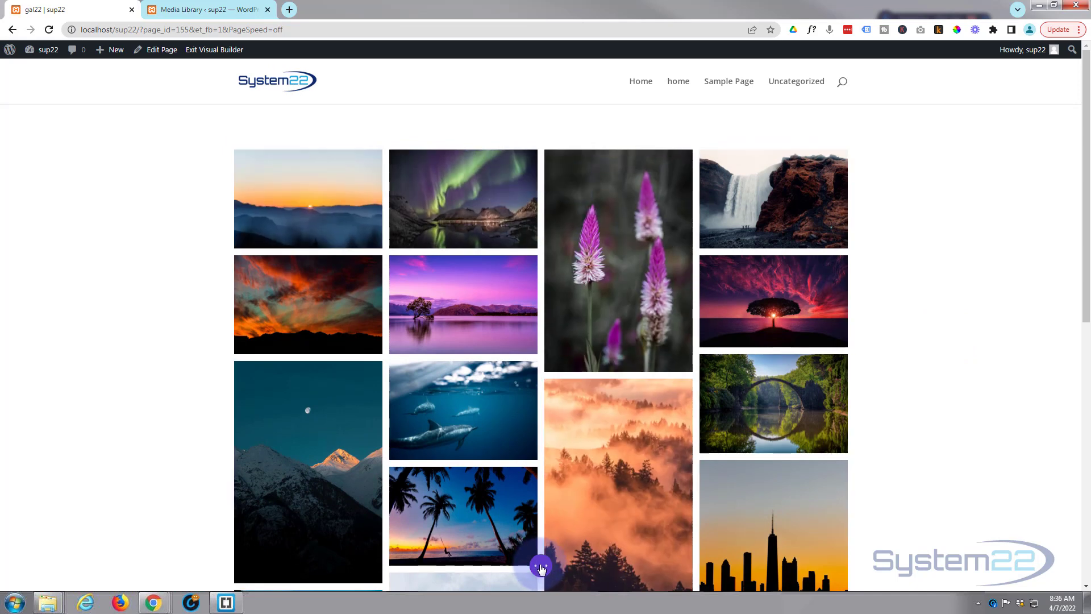
left_click(540, 565)
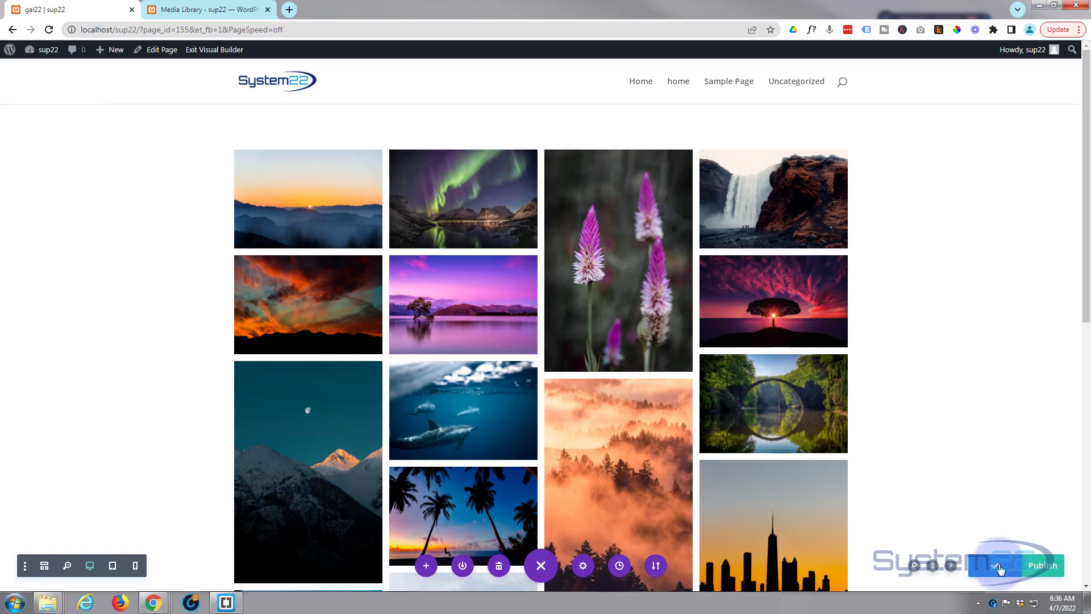
left_click(214, 50)
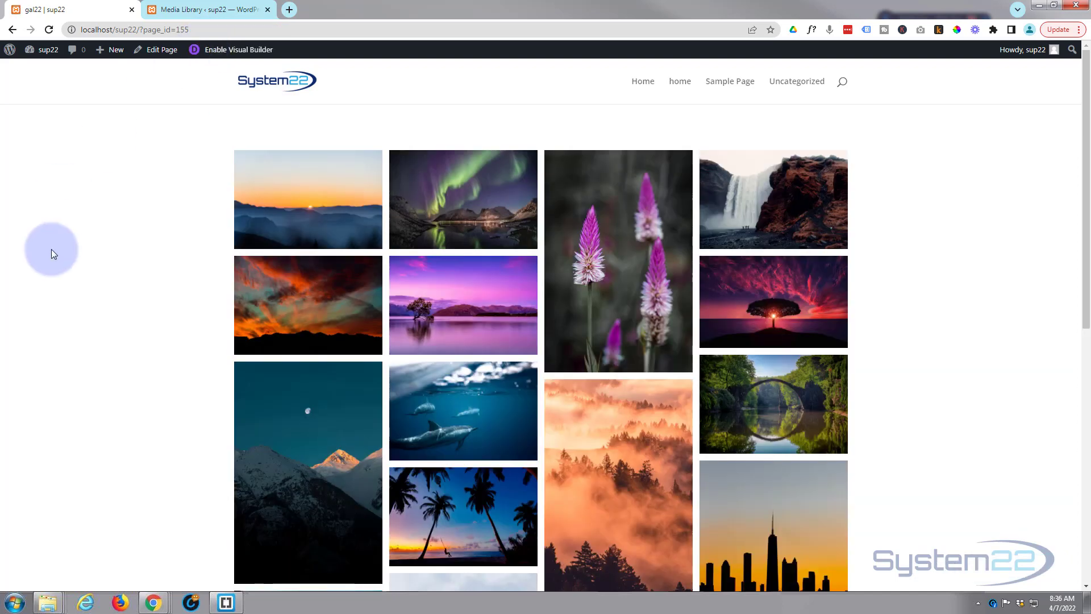
mouse_move(301, 189)
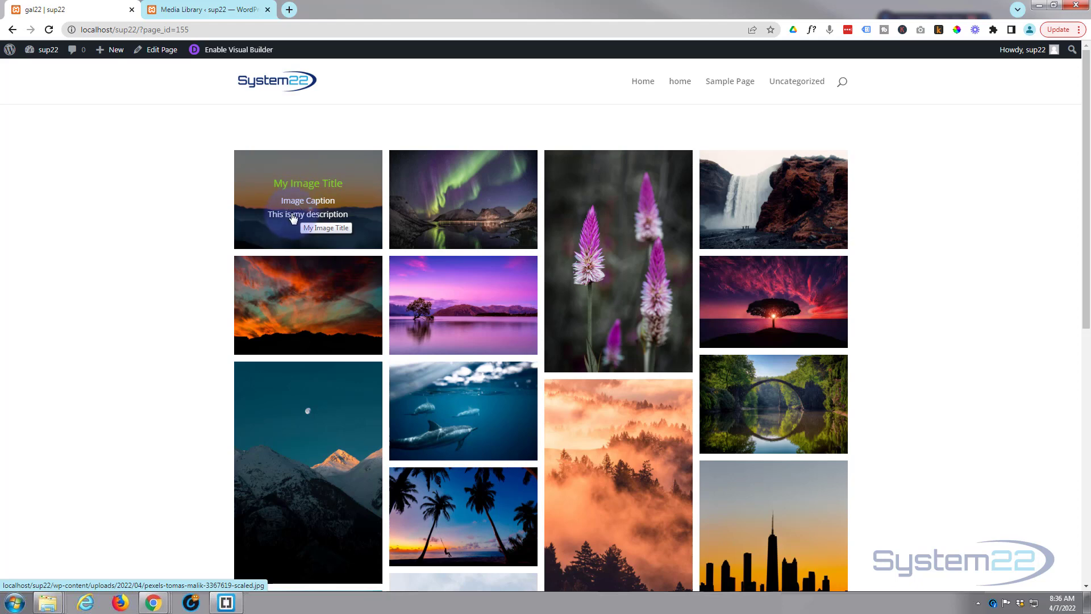
left_click(288, 233)
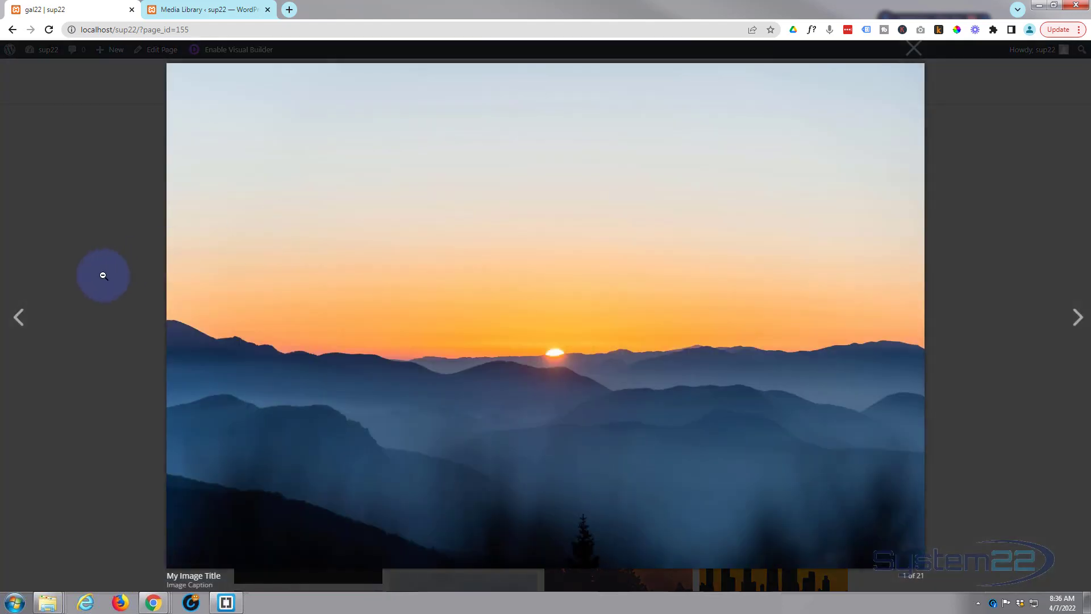
left_click(17, 321)
left_click(18, 325)
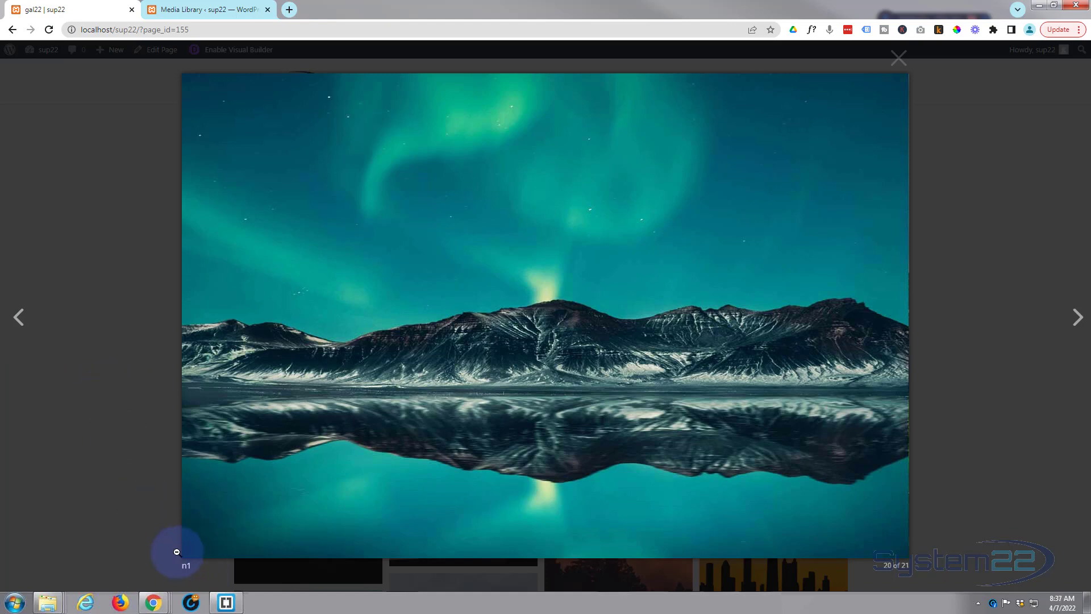
left_click(19, 320)
left_click(19, 320)
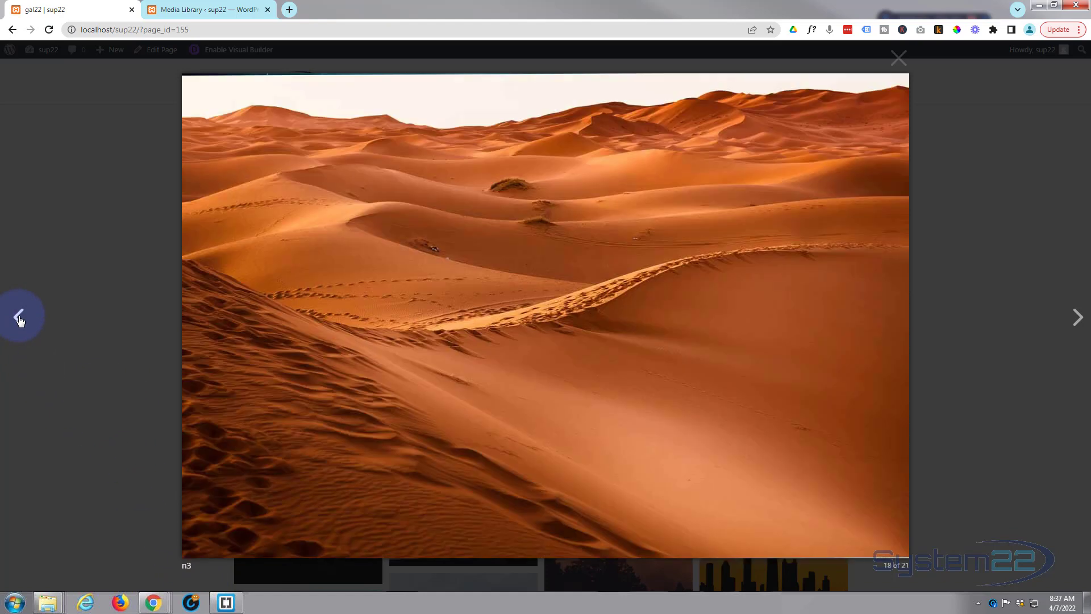
left_click(18, 320)
left_click(19, 320)
left_click(19, 320)
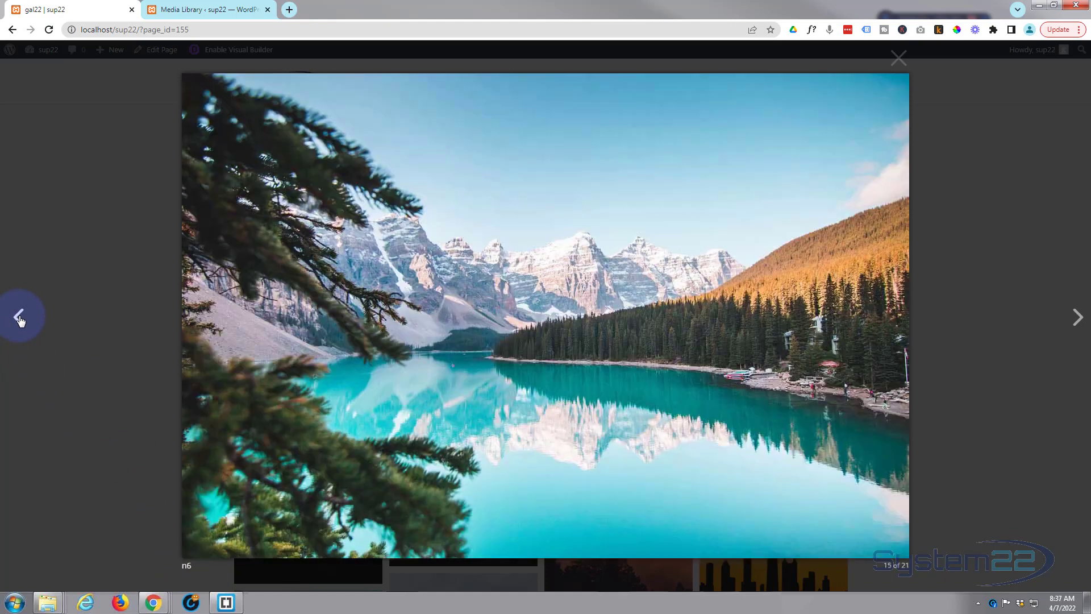
left_click(18, 320)
left_click(19, 320)
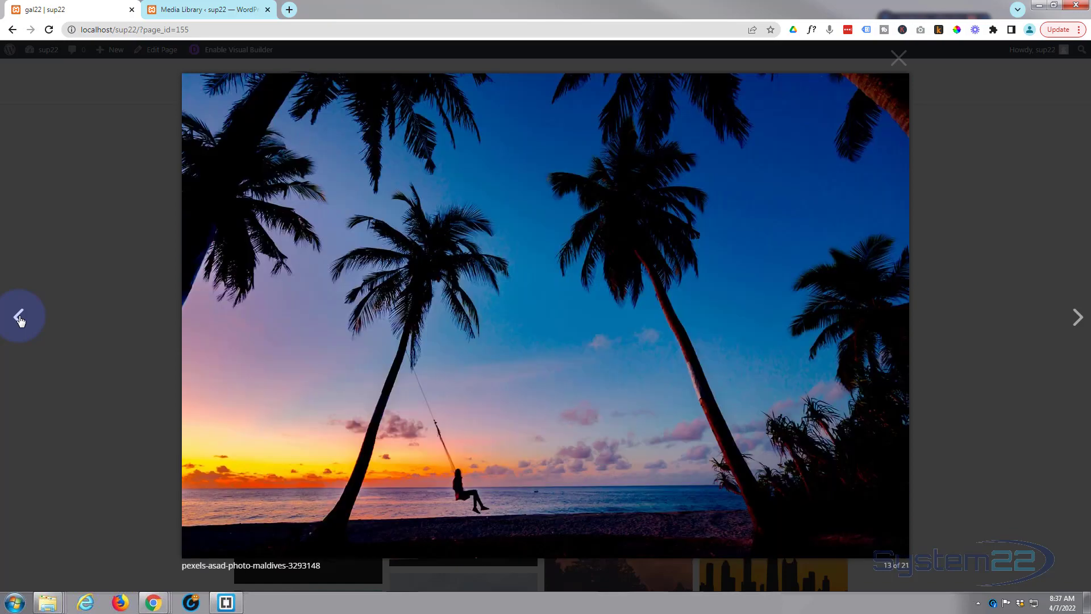
left_click(19, 320)
left_click(18, 320)
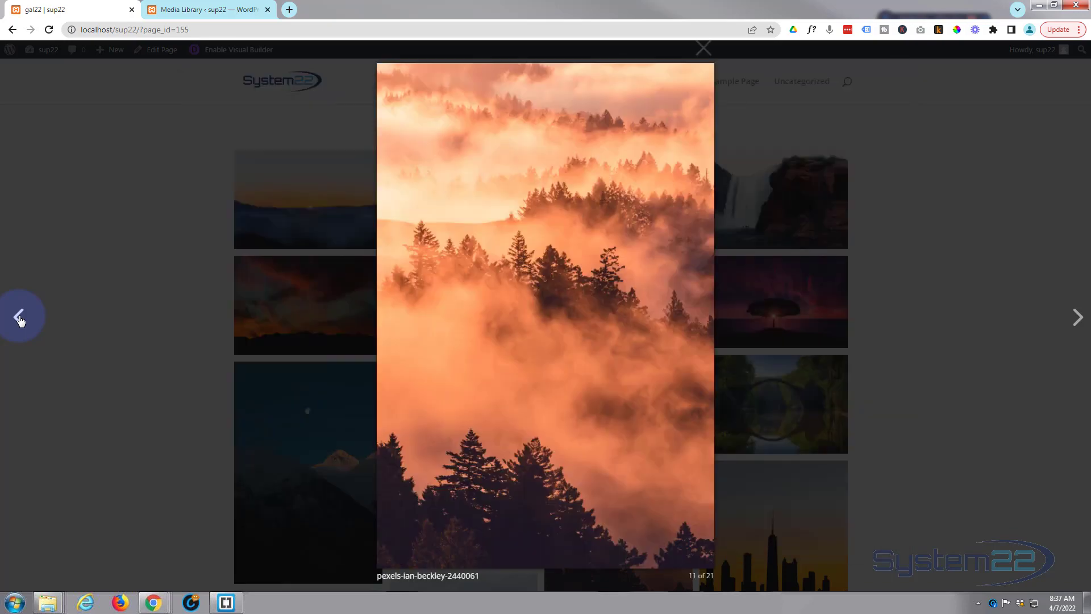
left_click(110, 294)
scroll(173, 278, "down", 5)
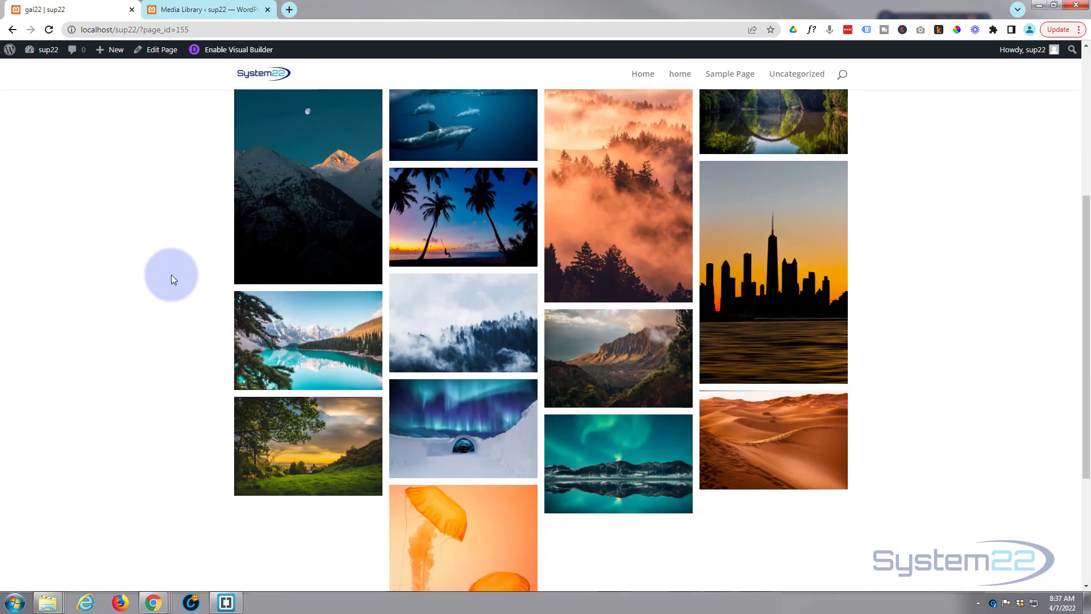
Open the sunset image in the lightbox, showing My Image Title and Image Caption.
scroll(172, 274, "up", 5)
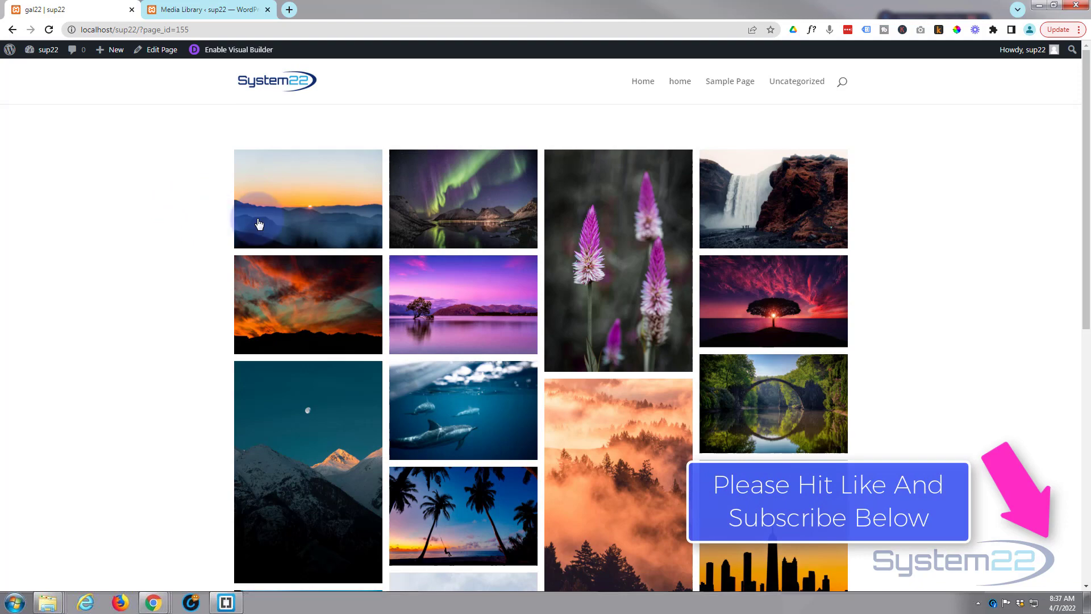
left_click(284, 221)
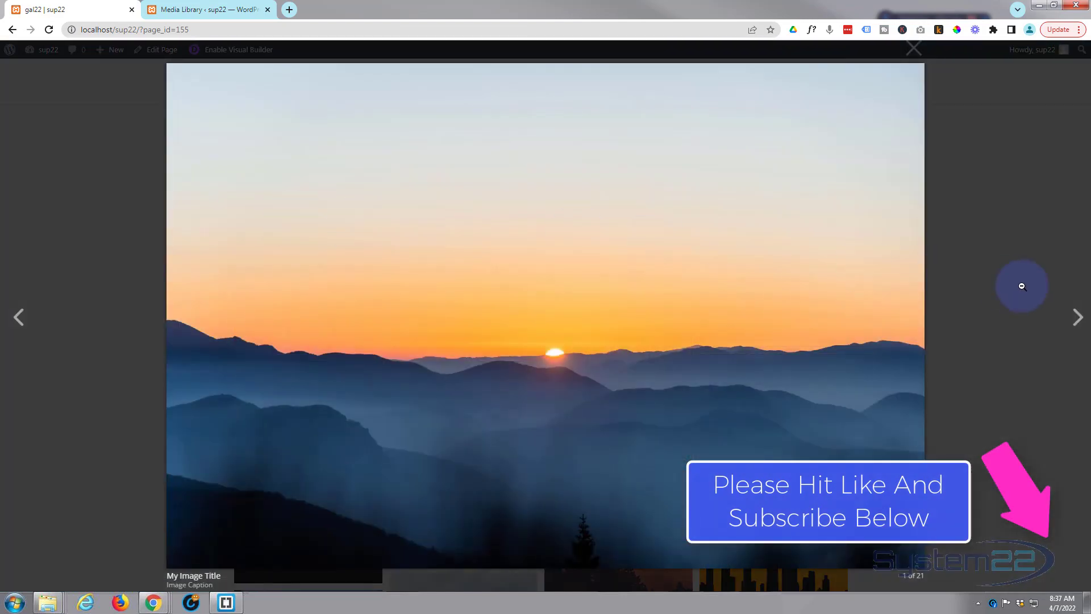